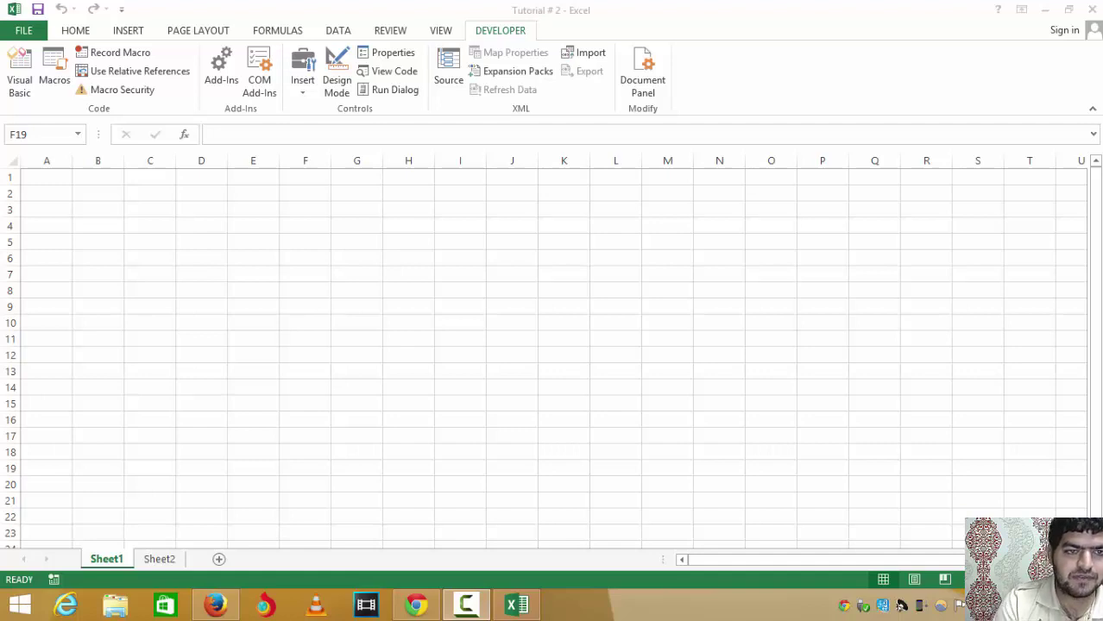
- Open the VBA editor for the workbook with Alt+F11 and move its window higher
left_click(473, 335)
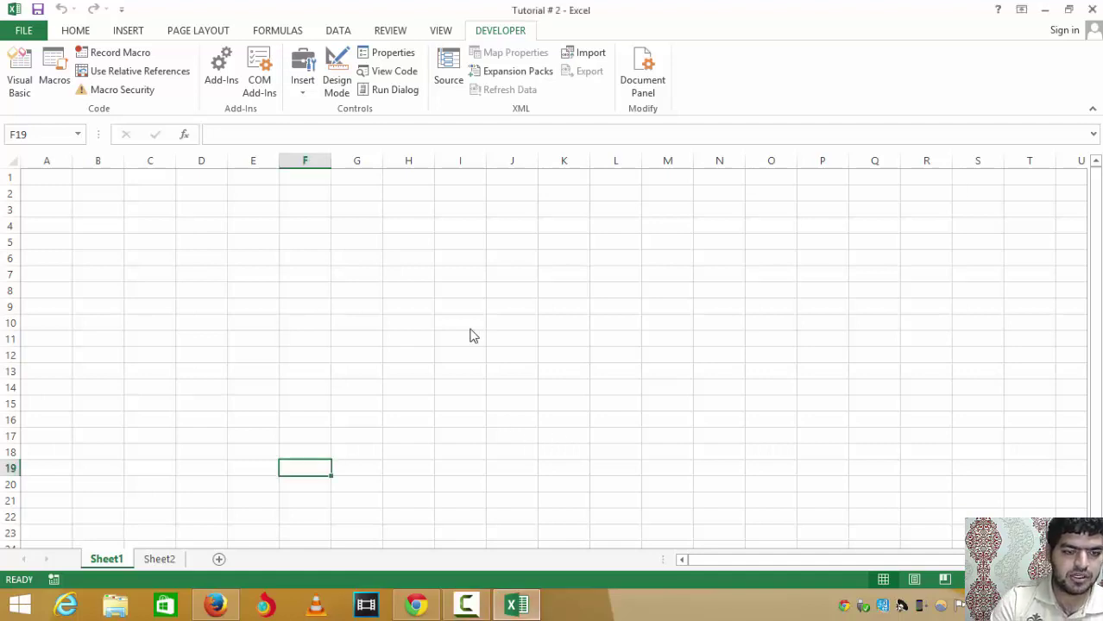
key("alt+F11")
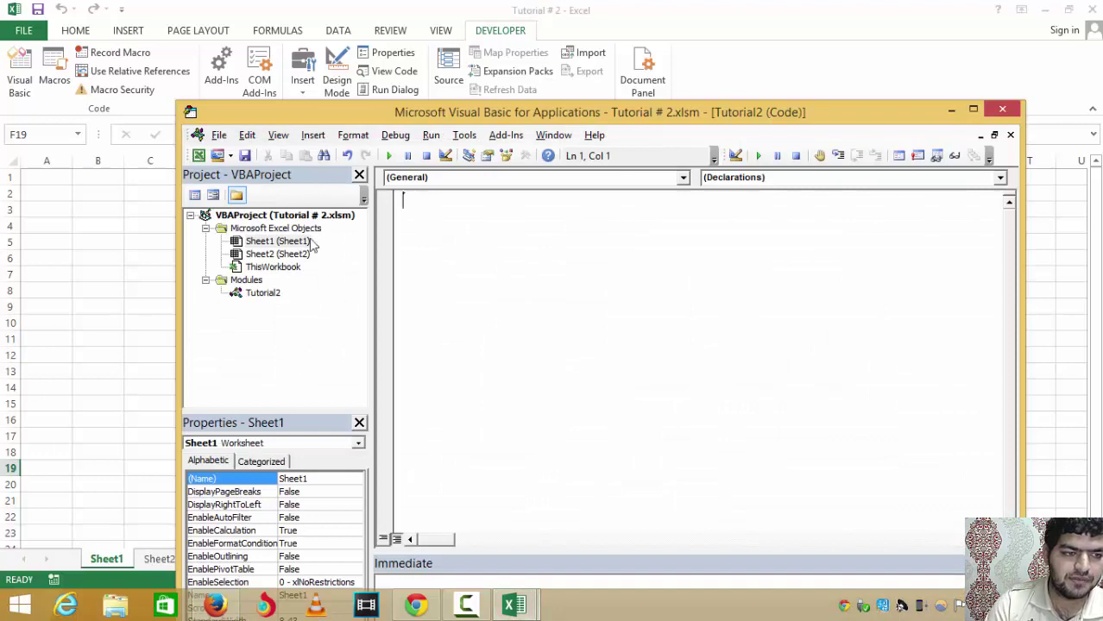
left_click_drag(404, 112, 473, 37)
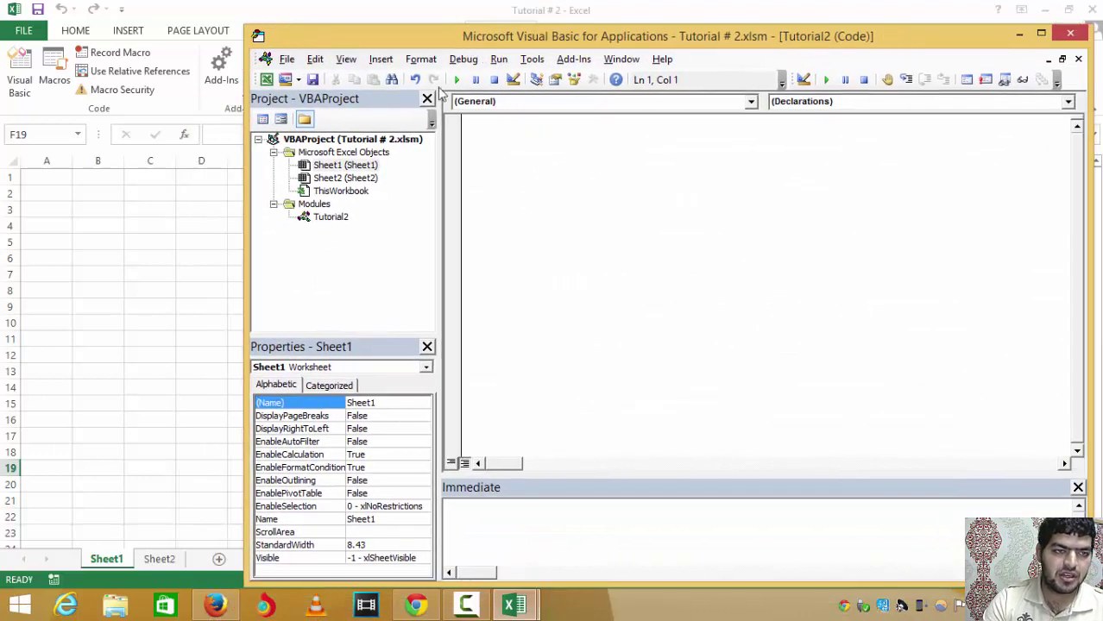
- Insert a new Module1 into the project alongside the Tutorial2 module
left_click(321, 219)
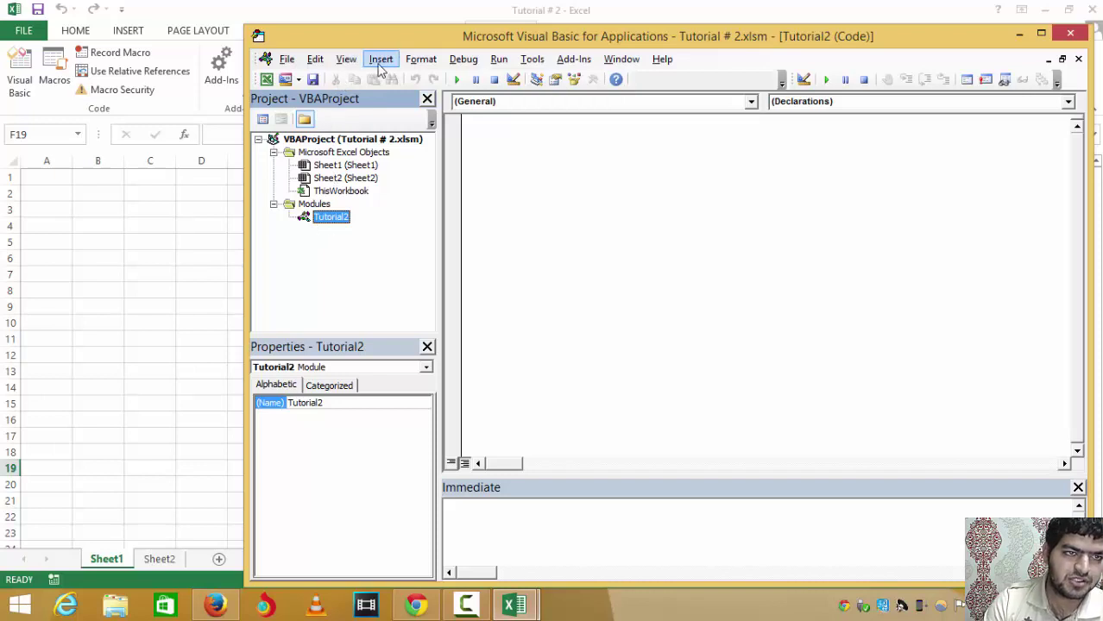
left_click(381, 61)
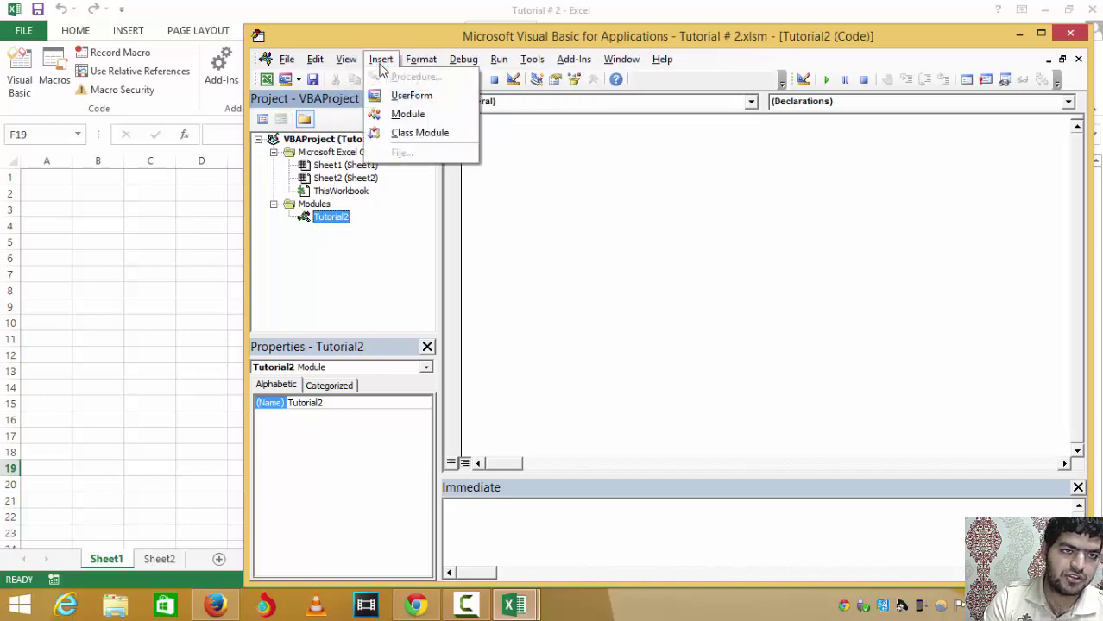
left_click(393, 119)
left_click(339, 231)
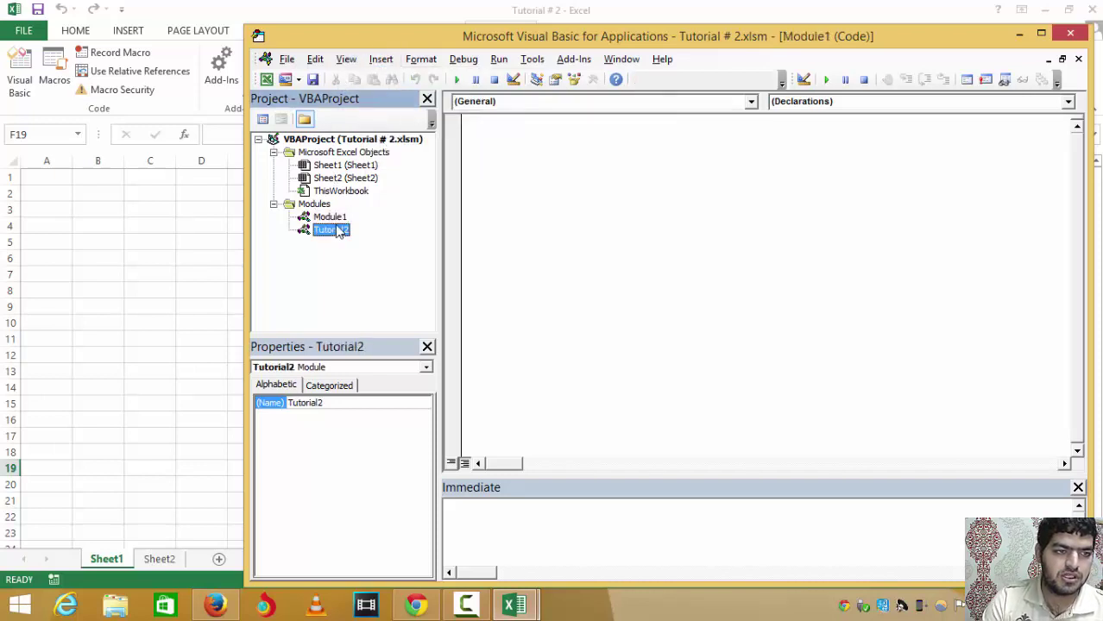
left_click(335, 218)
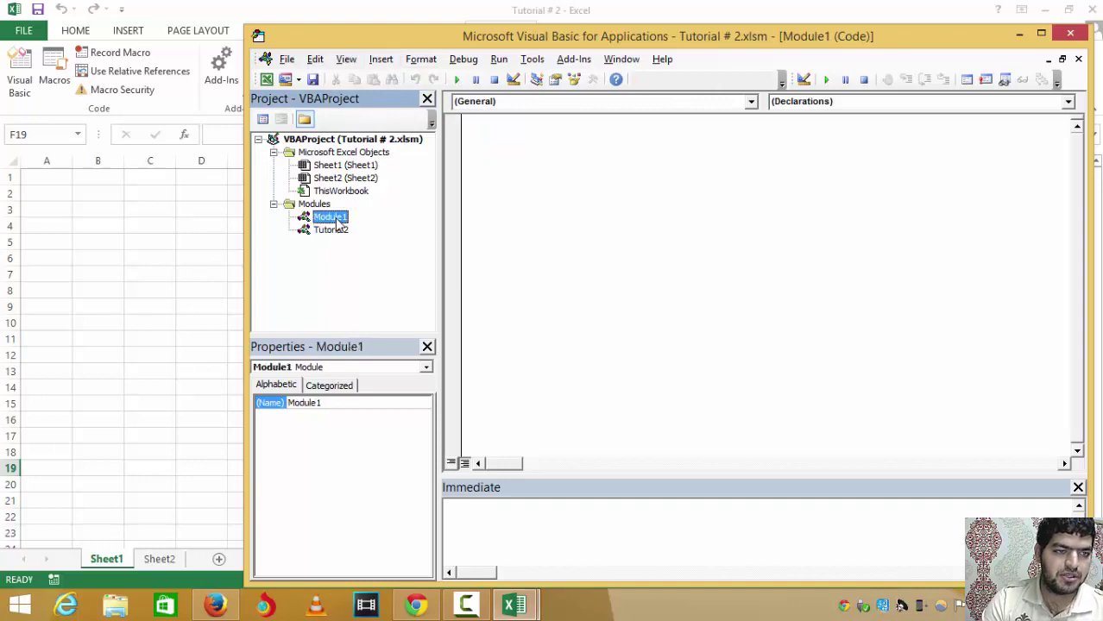
- Name Module1 Tutorial22 after the name Tutorial2.1 is rejected as illegal
double_click(337, 403)
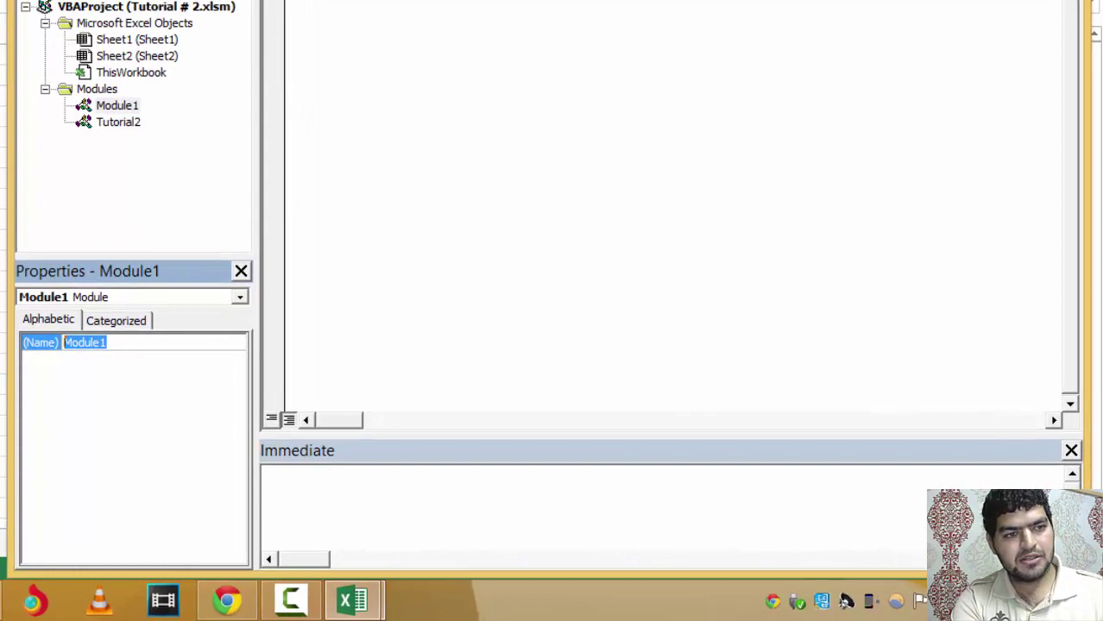
type("Tutorial")
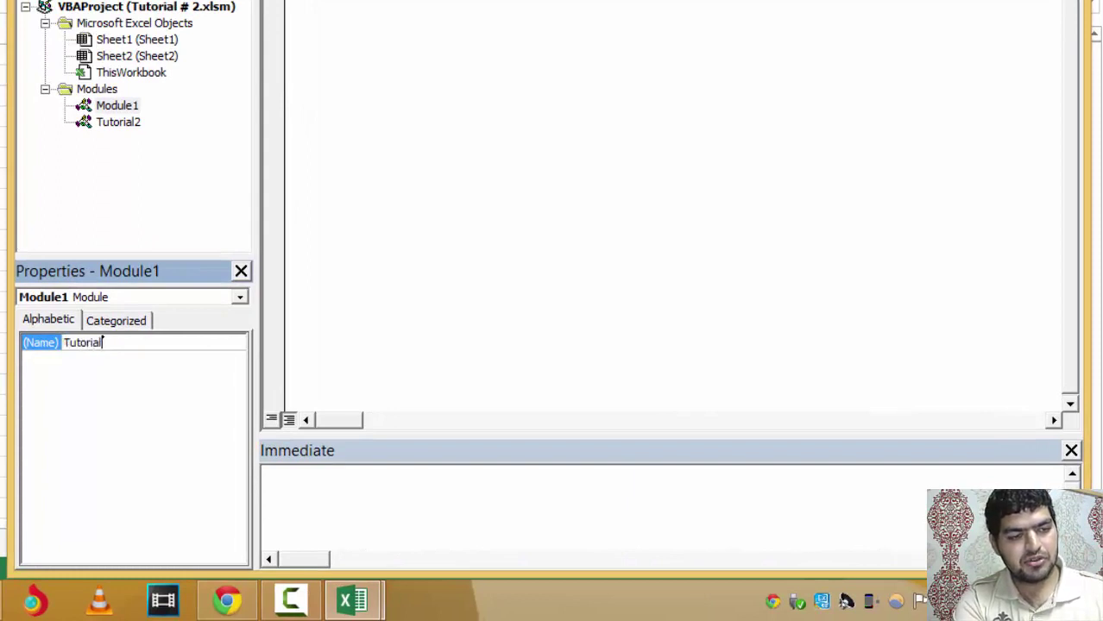
type("2")
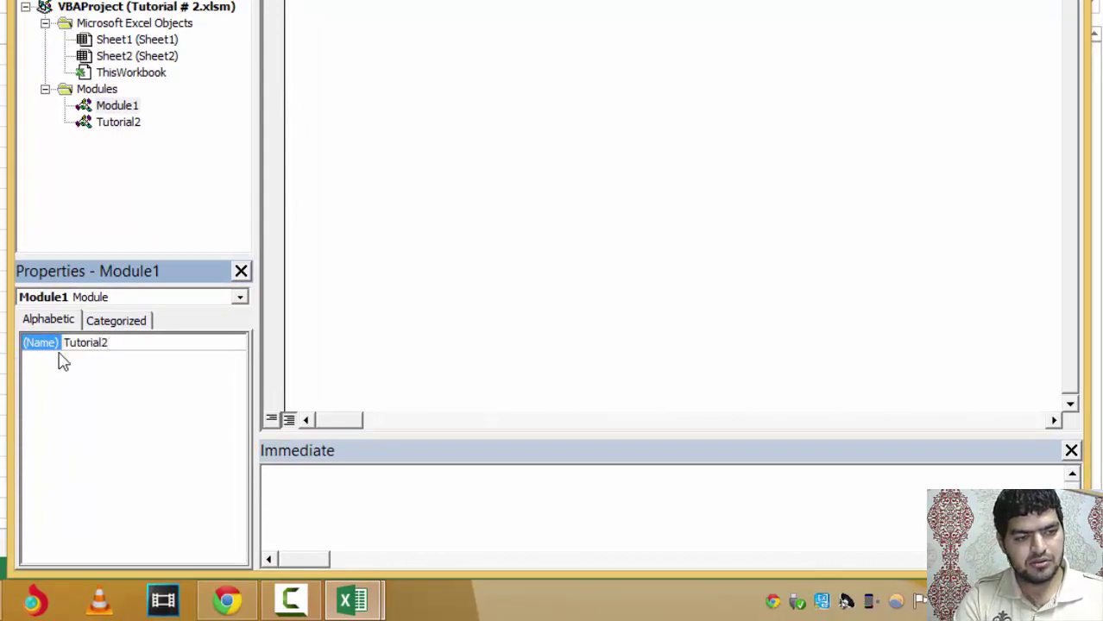
type(".1")
key("Return")
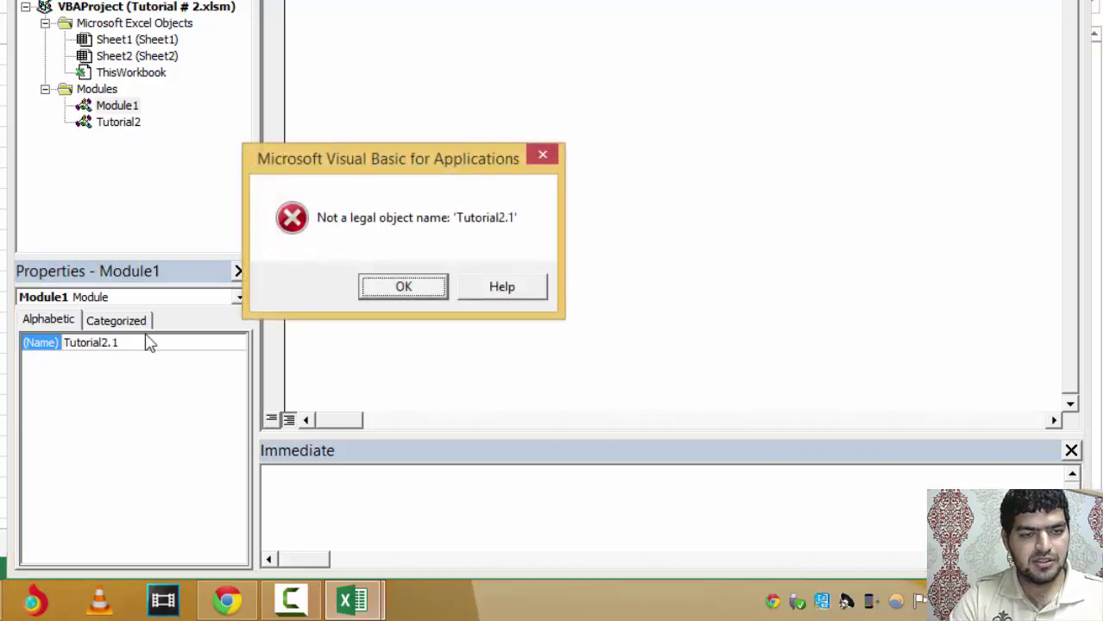
left_click(397, 293)
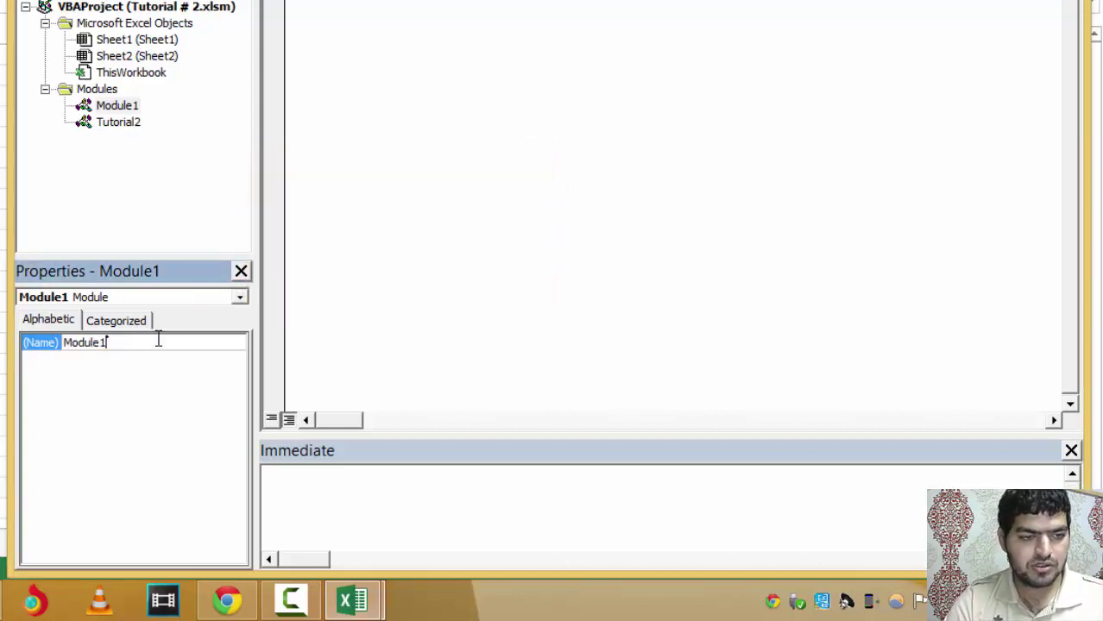
key("BackSpace")
key("BackSpace")
key("BackSpace")
key("BackSpace")
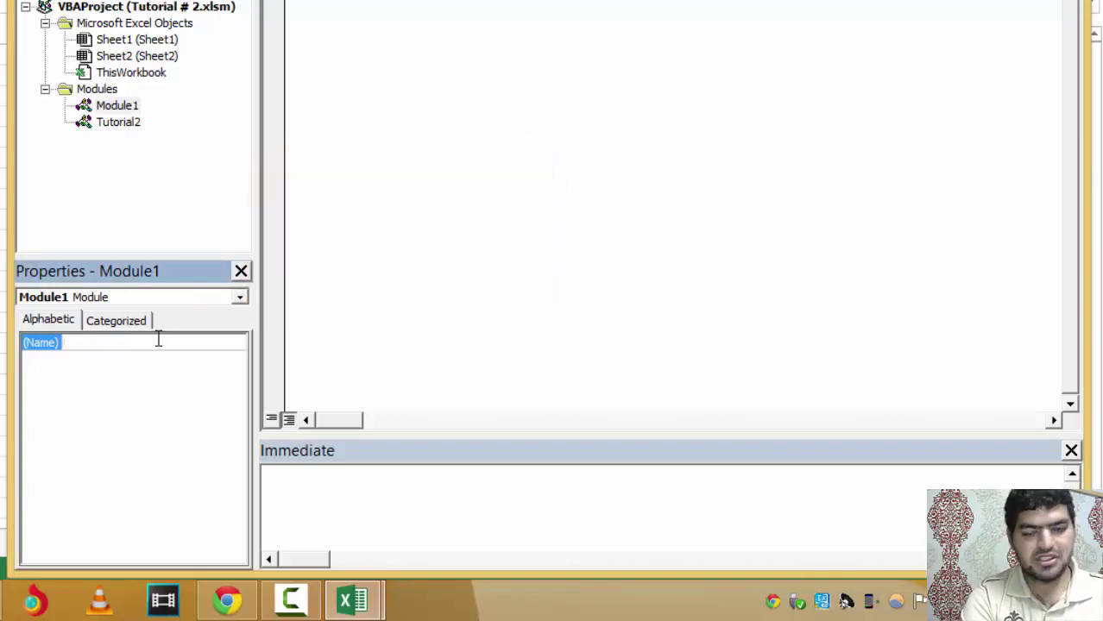
type("Tutorial")
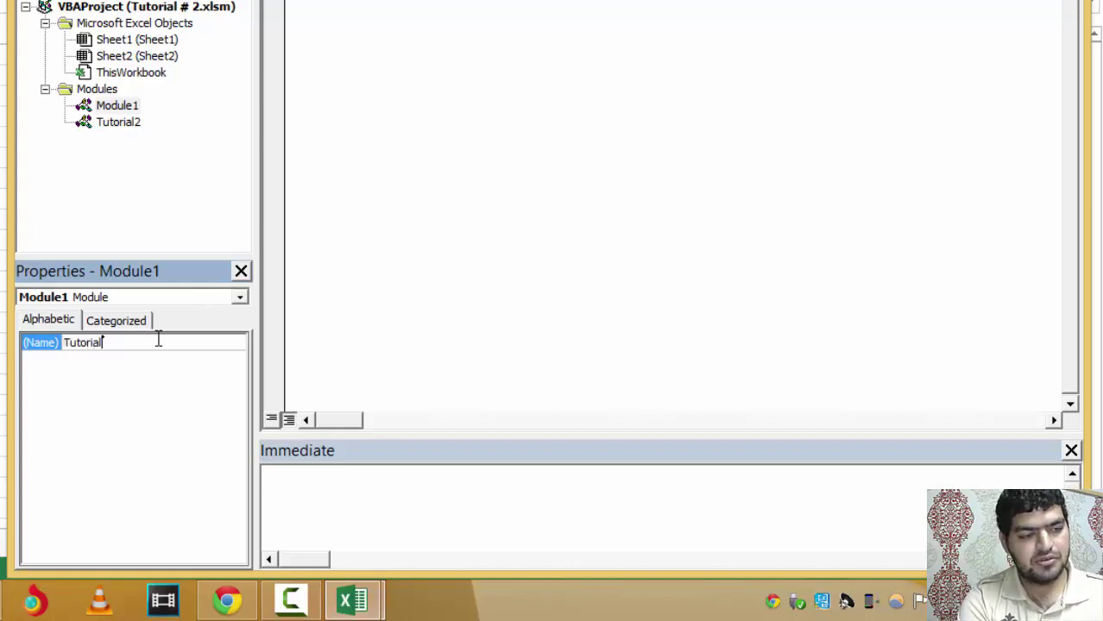
type("22")
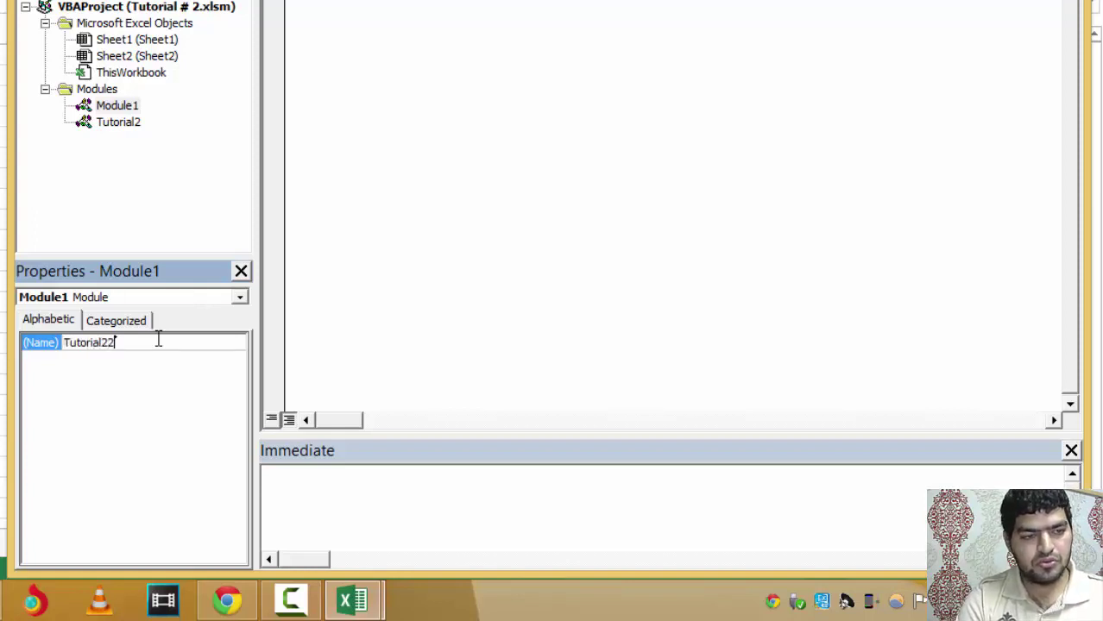
key("Return")
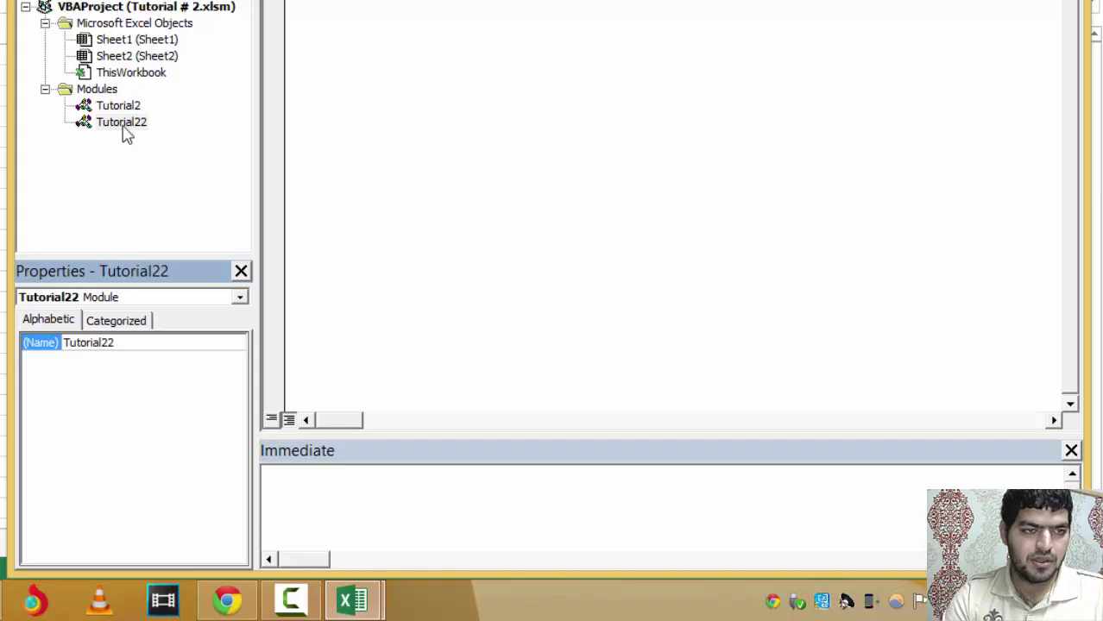
- Remove Tutorial22 without exporting it and open the empty Tutorial2 code window
left_click(123, 128)
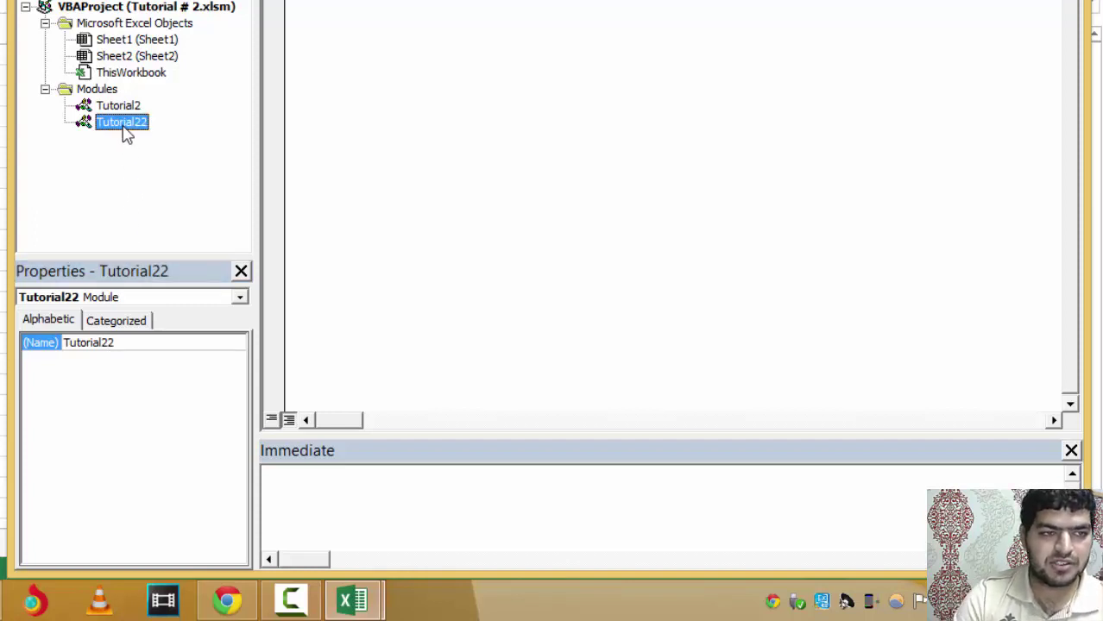
right_click(123, 128)
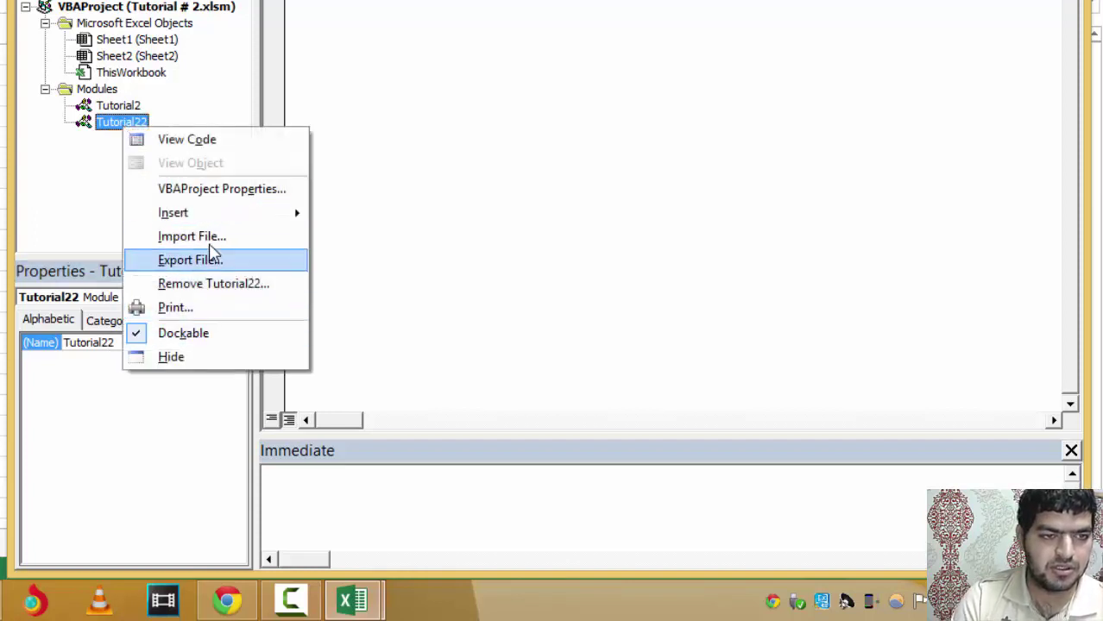
left_click(214, 288)
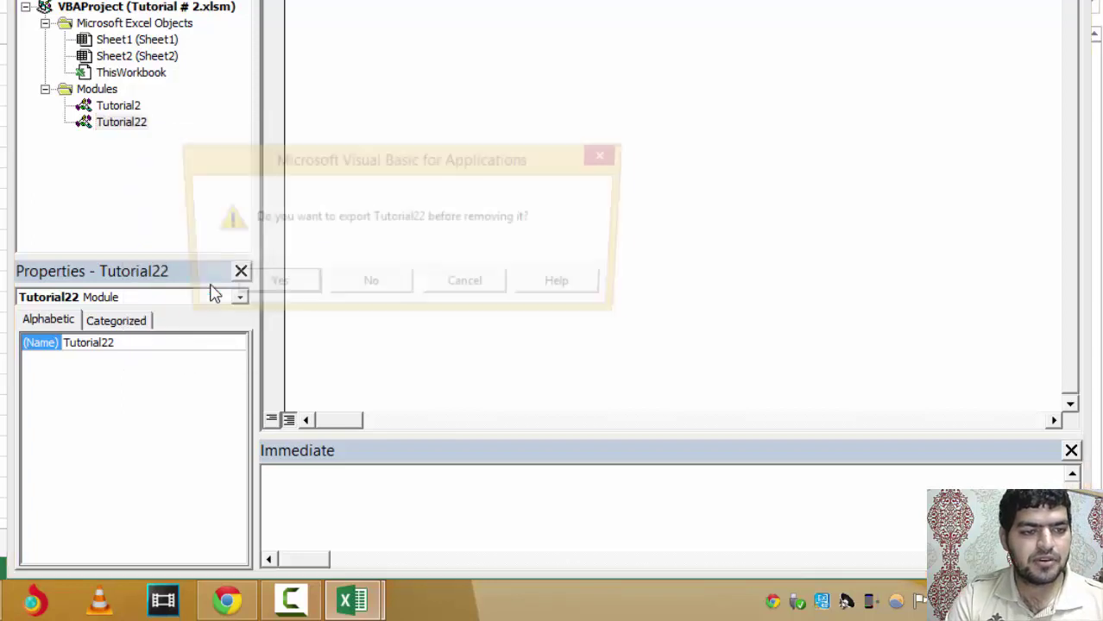
left_click(371, 302)
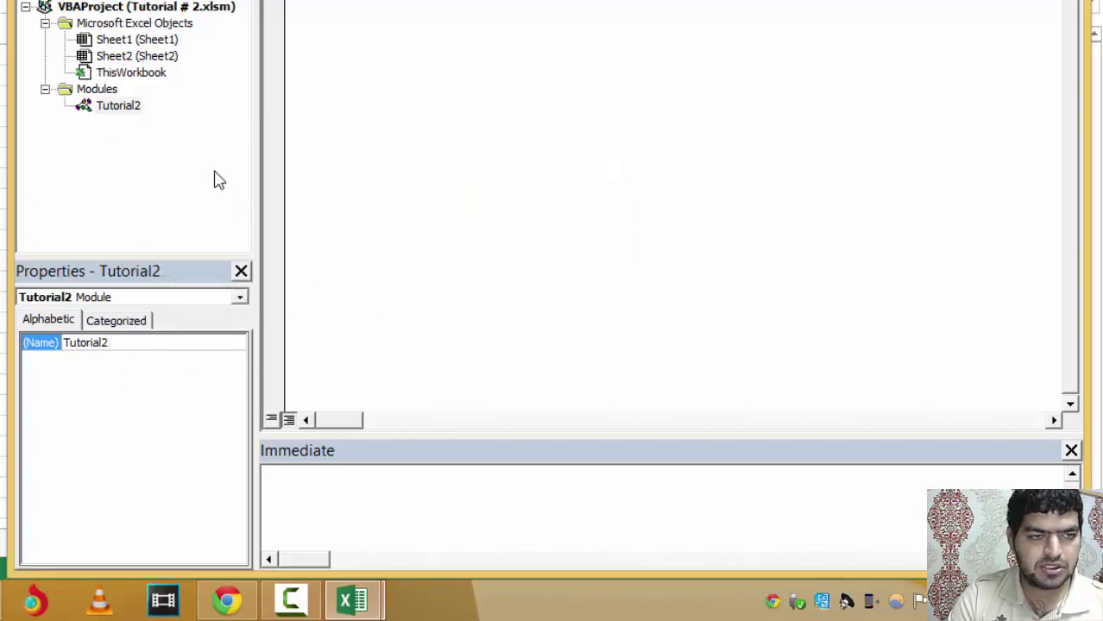
left_click(109, 108)
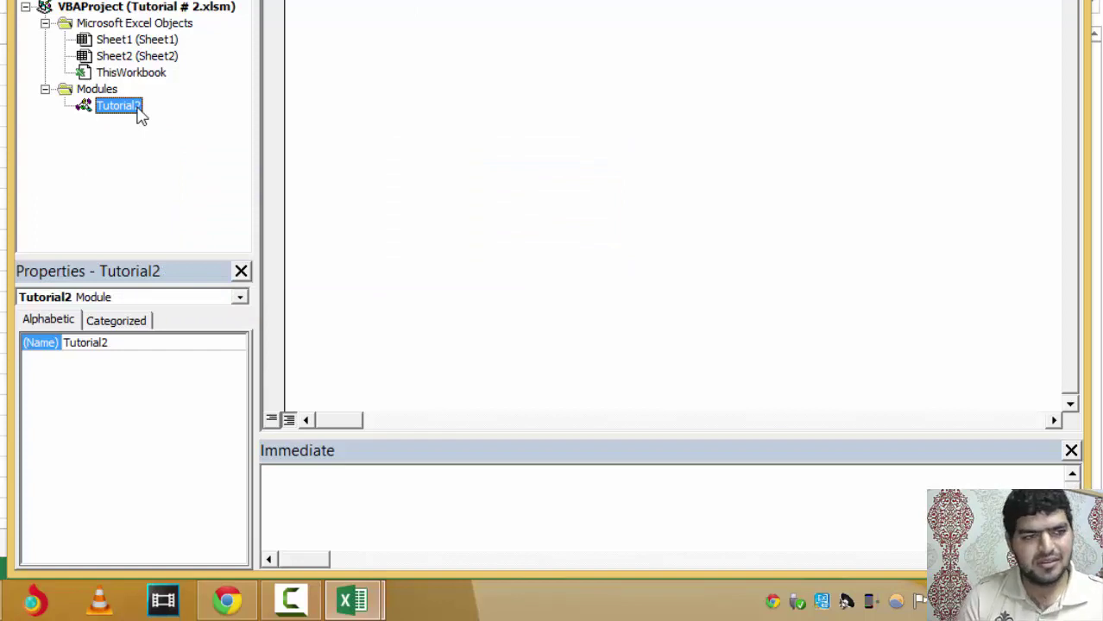
left_click(376, 38)
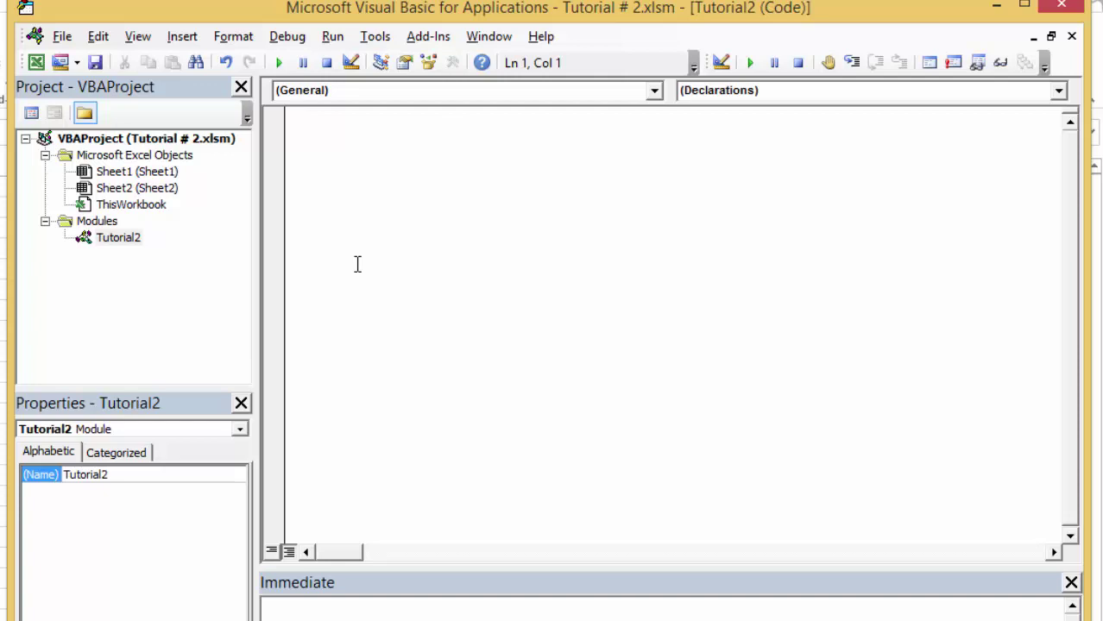
- Write Sub HelloWorld containing the line msgbox "Hello World!"
type("sub ")
type("HelloWor")
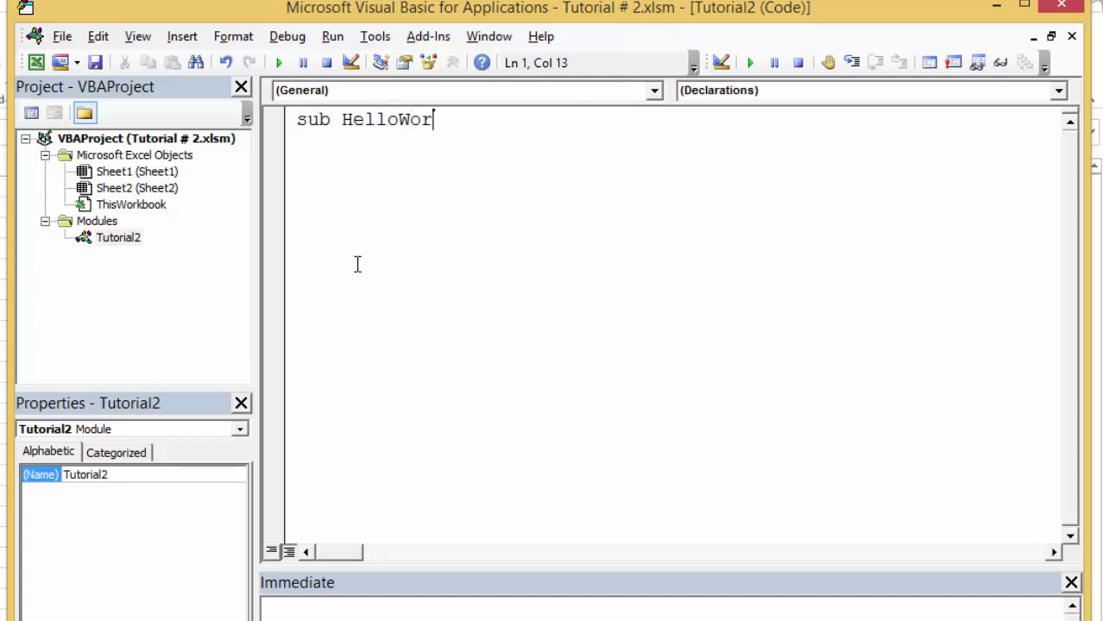
type("ld")
key("Return")
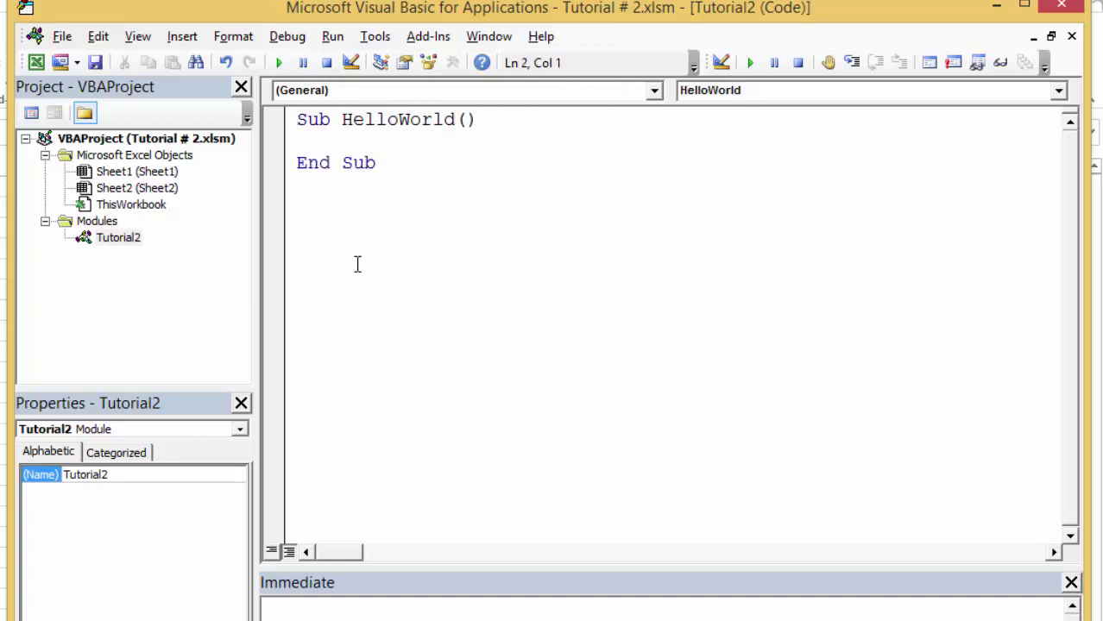
key("Return")
key("Return")
key("Up")
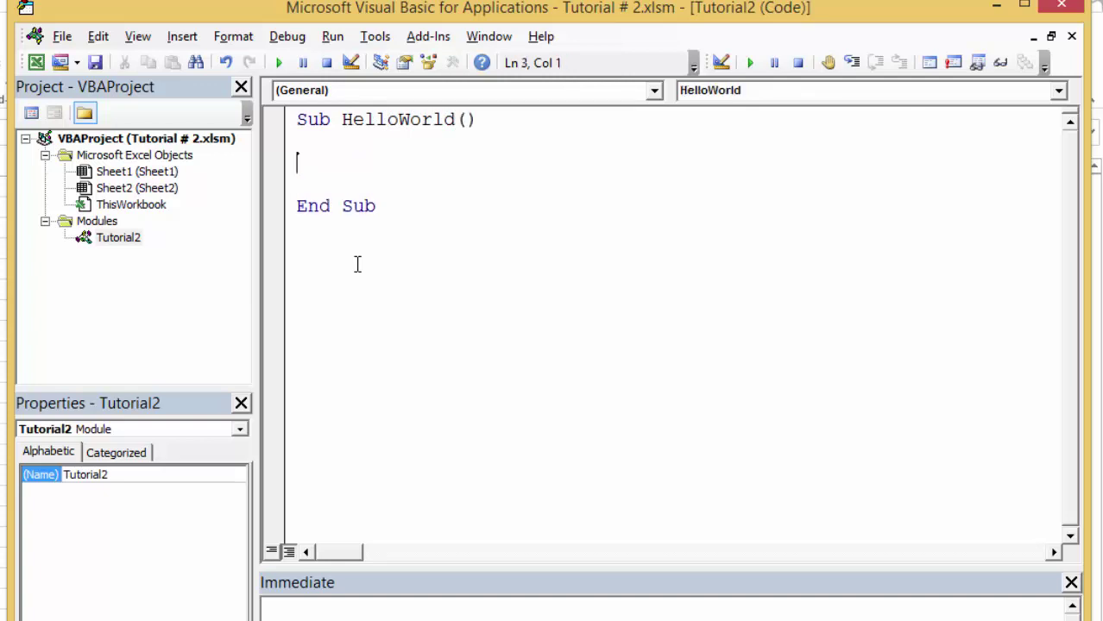
type("msgbo")
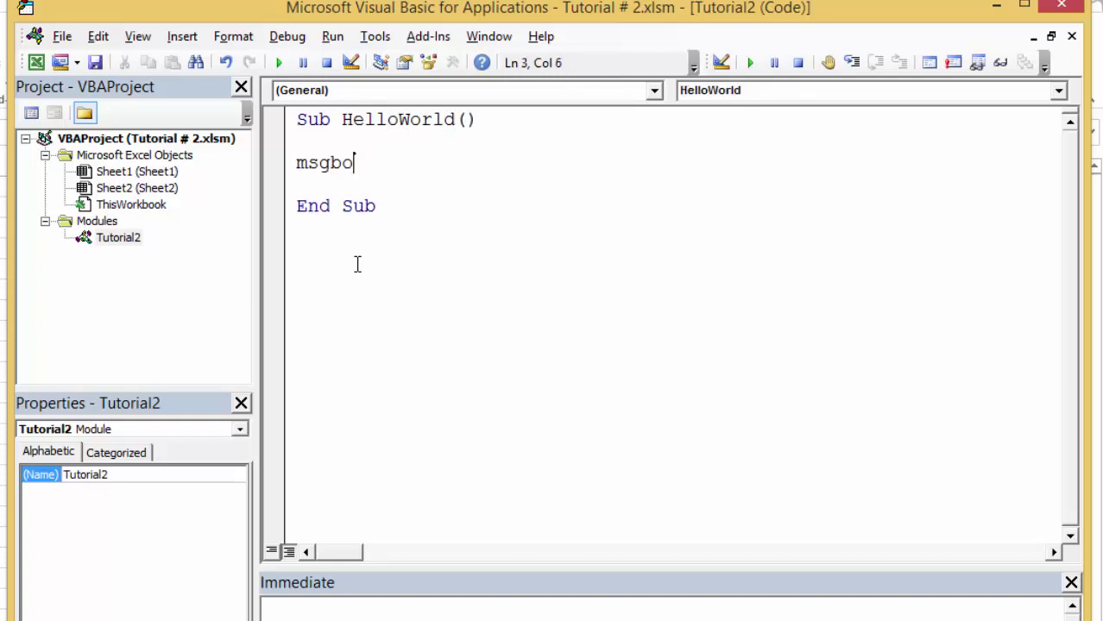
type("x \"Hel")
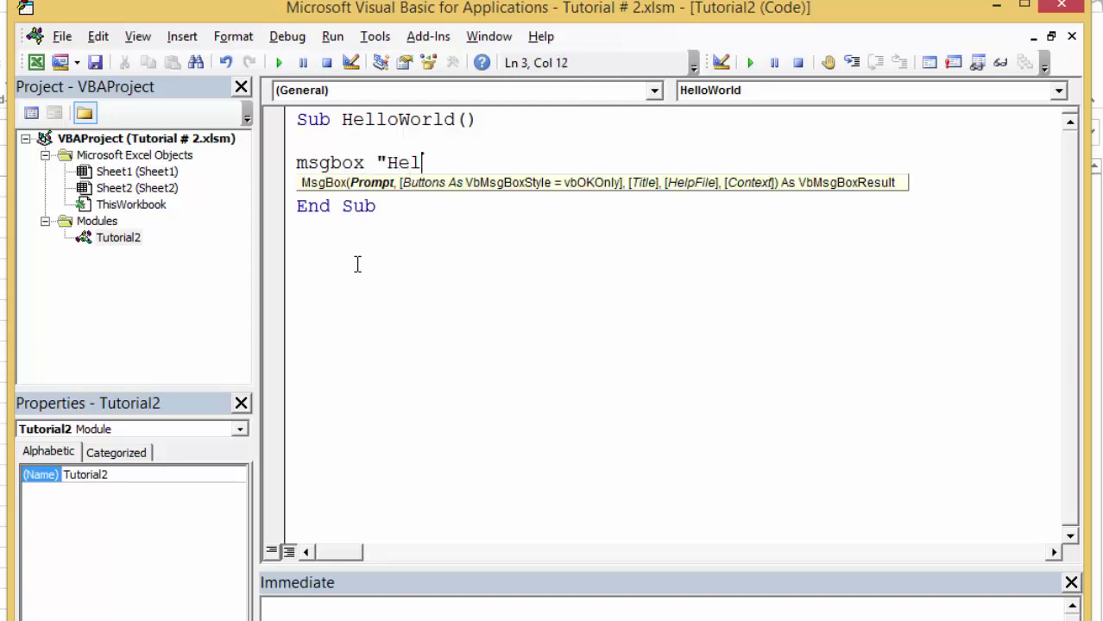
type("lo World")
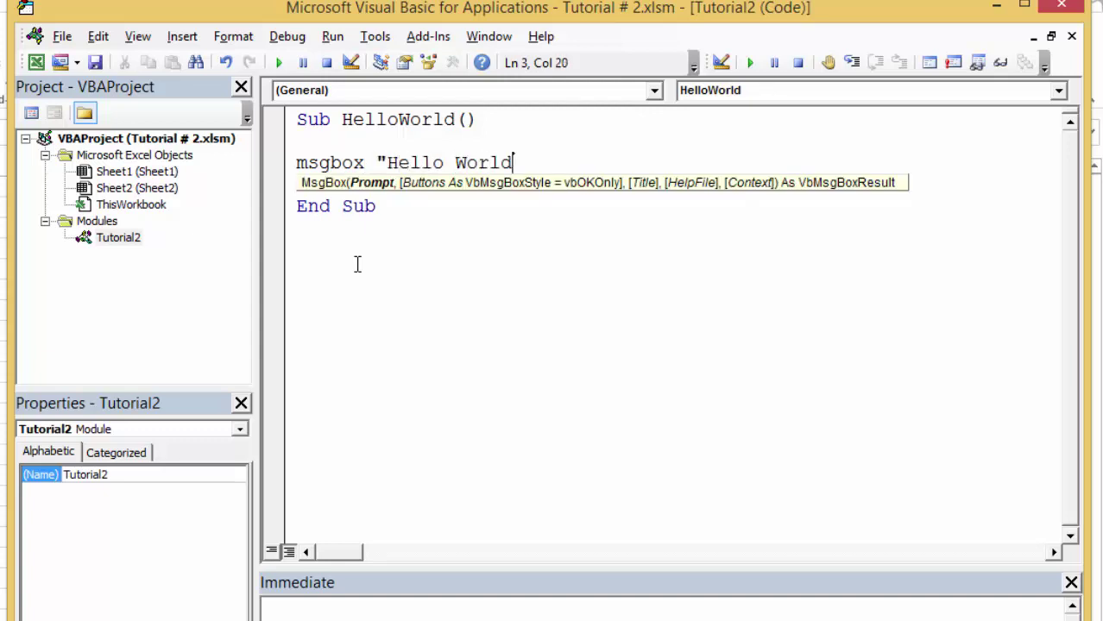
type("\"")
key("Left")
type("!")
key("Right")
key("Escape")
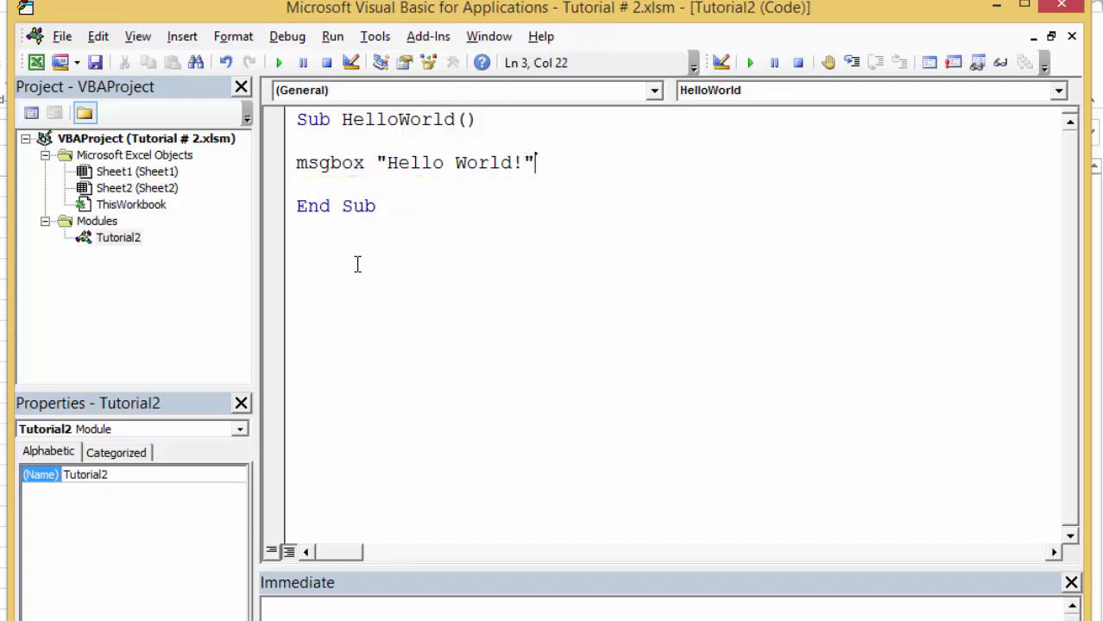
key("Return")
- Run HelloWorld, close the message, and change the line to MsgBox ("Hello World!")
left_click(279, 62)
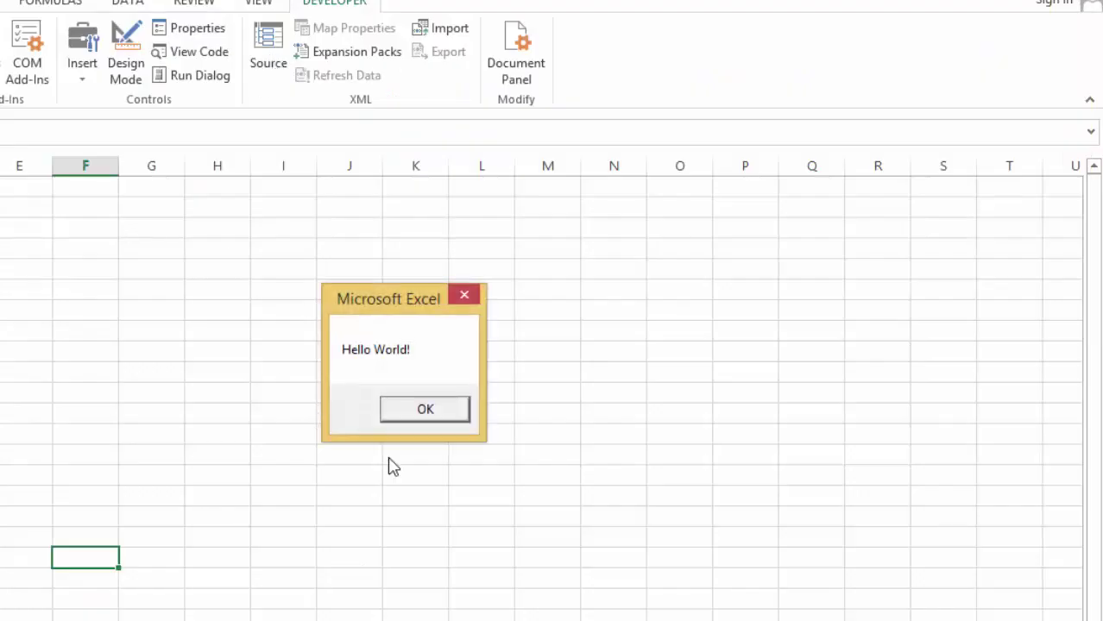
left_click(407, 409)
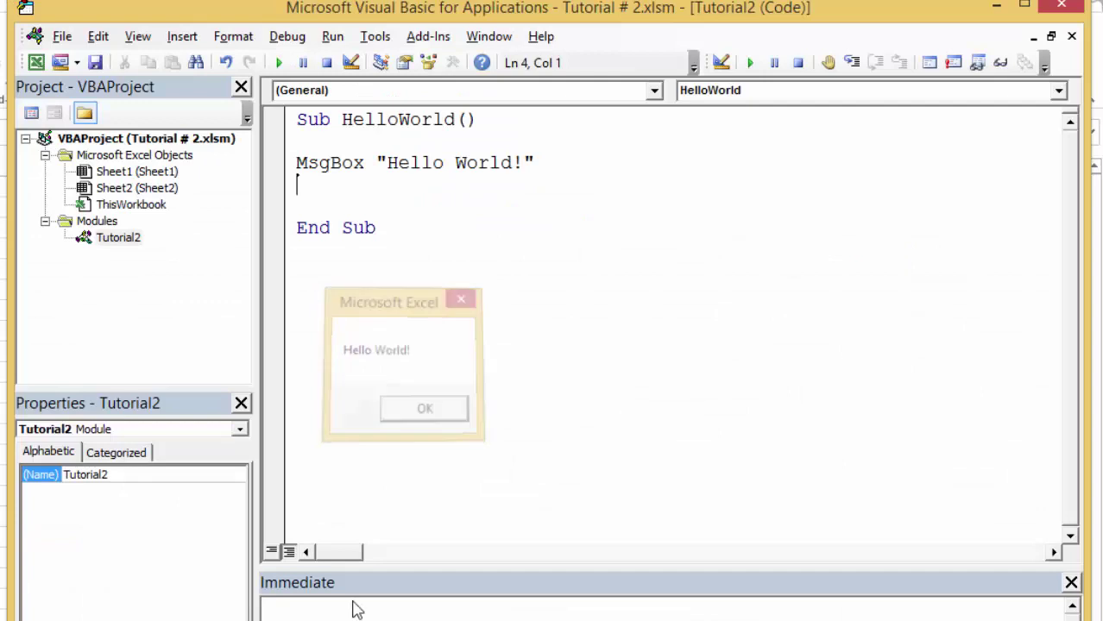
left_click(380, 157)
type("(")
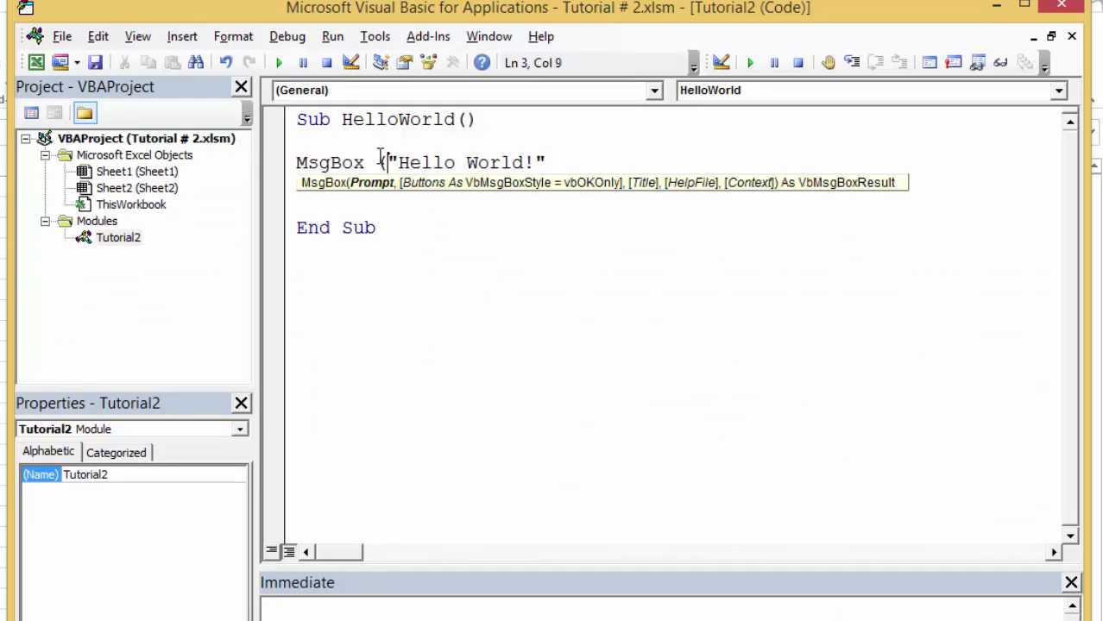
left_click(569, 162)
type(")")
key("BackSpace")
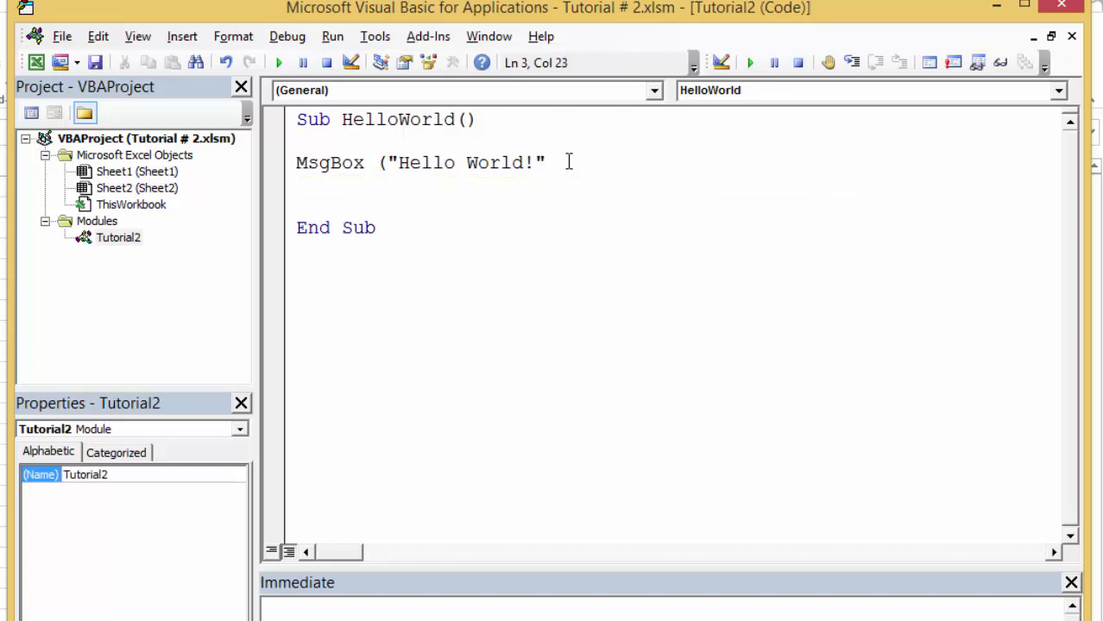
type(")")
key("Down")
key("Up")
key("Up")
key("Down")
key("Down")
- Replace the MsgBox line with an indented line reading Range
key("shift+Up")
key("shift+Up")
key("Delete")
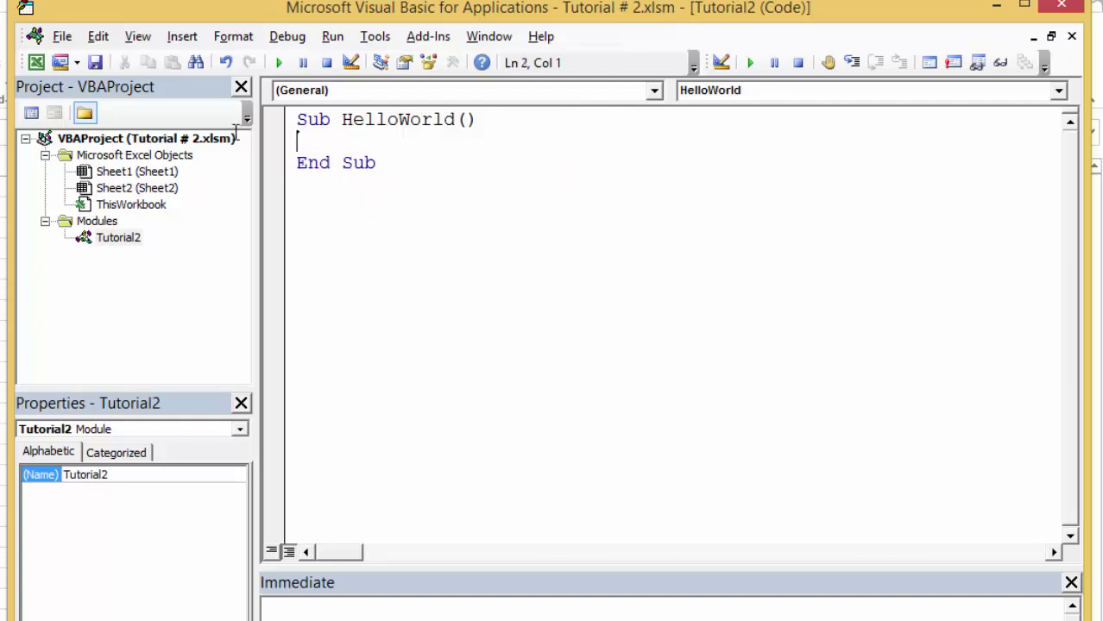
key("Return")
key("Return")
key("Up")
key("Tab")
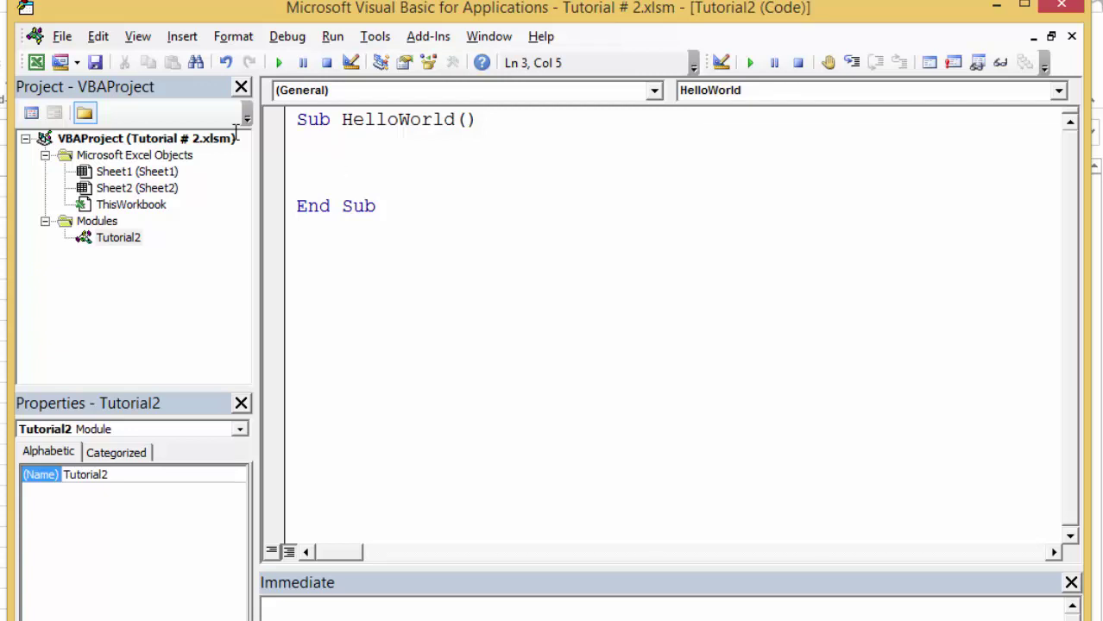
type("Range")
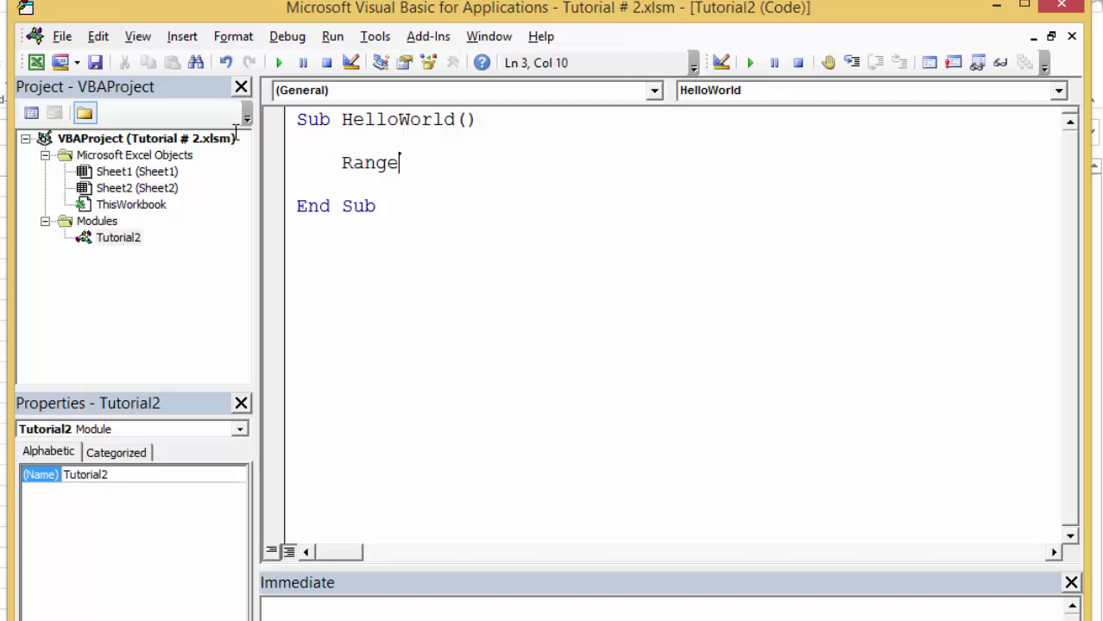
- Add trial Cells and activecells lines, then delete them so only Range remains
key("Return")
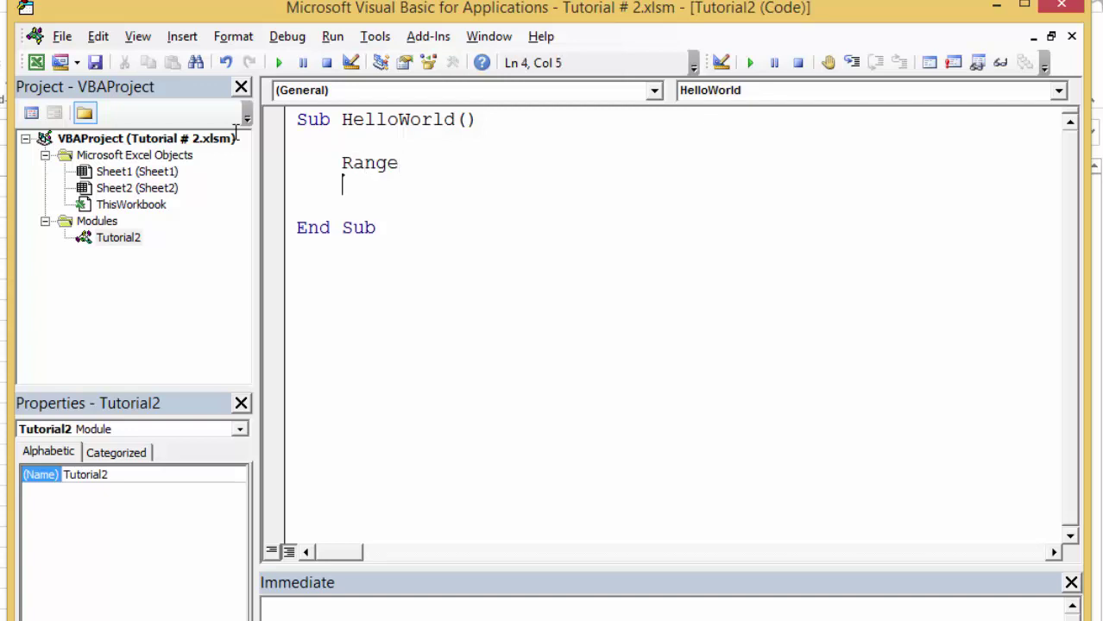
type("Cells")
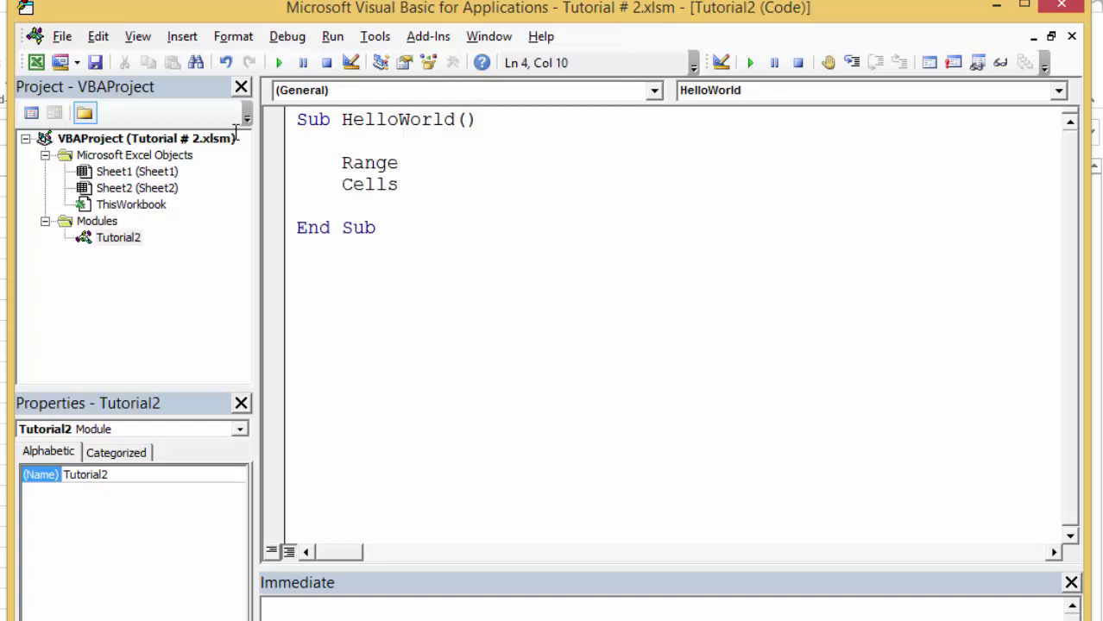
key("BackSpace")
type("s")
key("Return")
type("a")
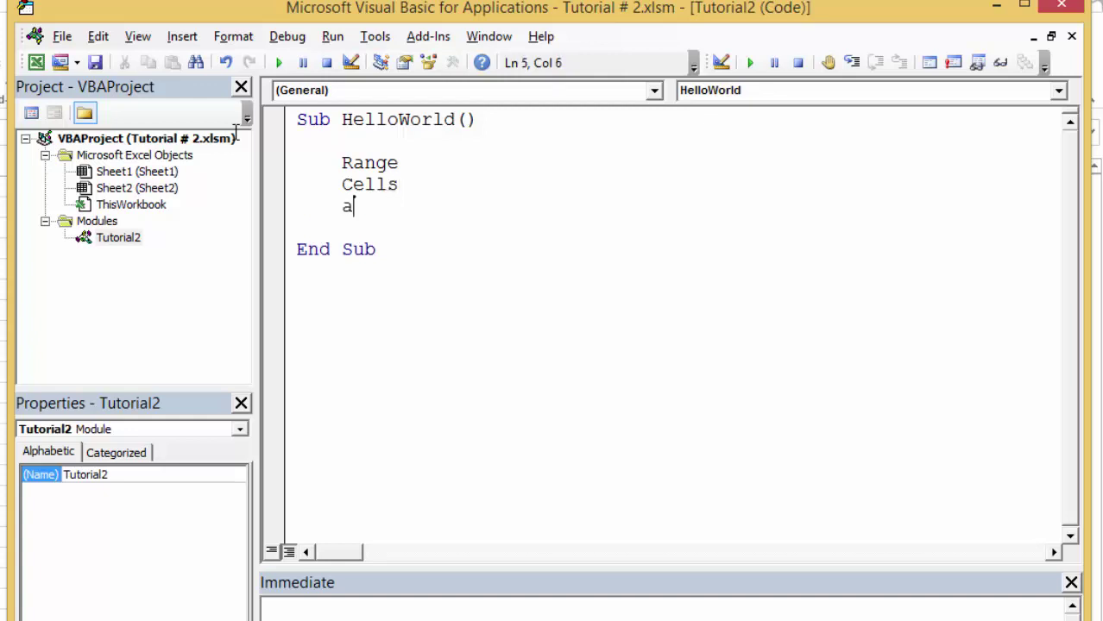
type("ctive")
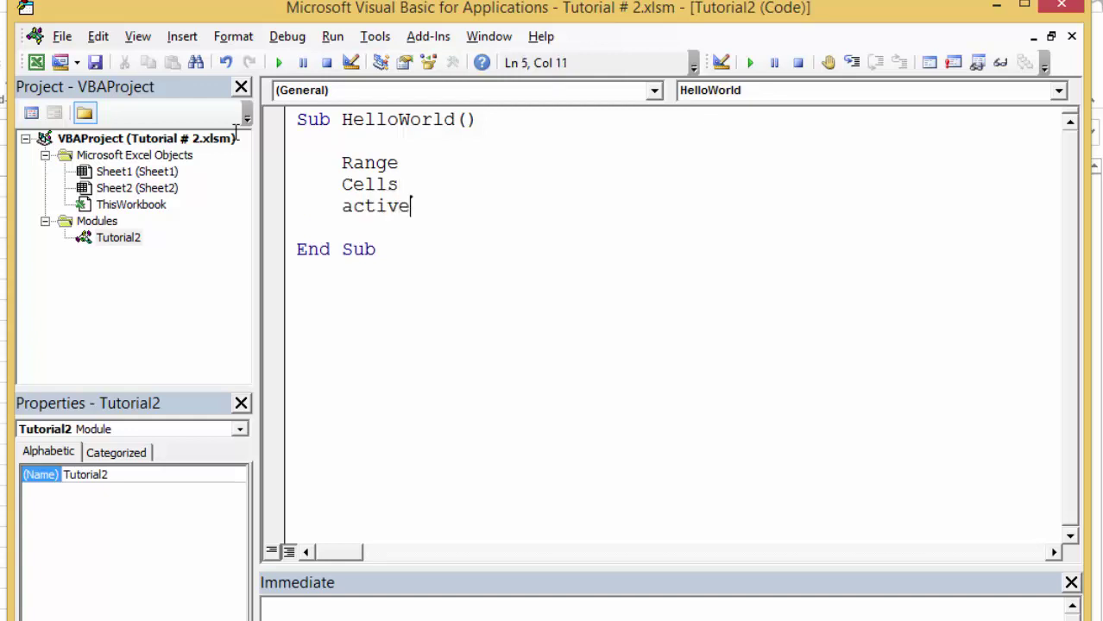
type("cells")
key("BackSpace")
key("BackSpace")
key("BackSpace")
key("BackSpace")
key("BackSpace")
key("BackSpace")
key("BackSpace")
key("BackSpace")
key("BackSpace")
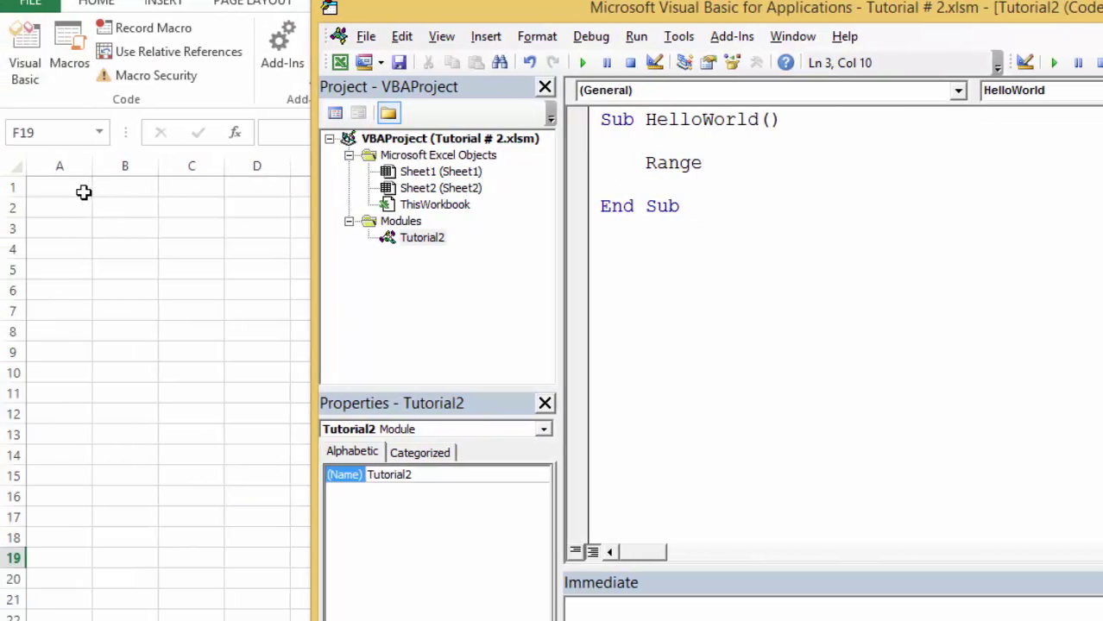
- Select J7 and then A1 on the empty worksheet, and switch back to the VBA editor
left_click(80, 190)
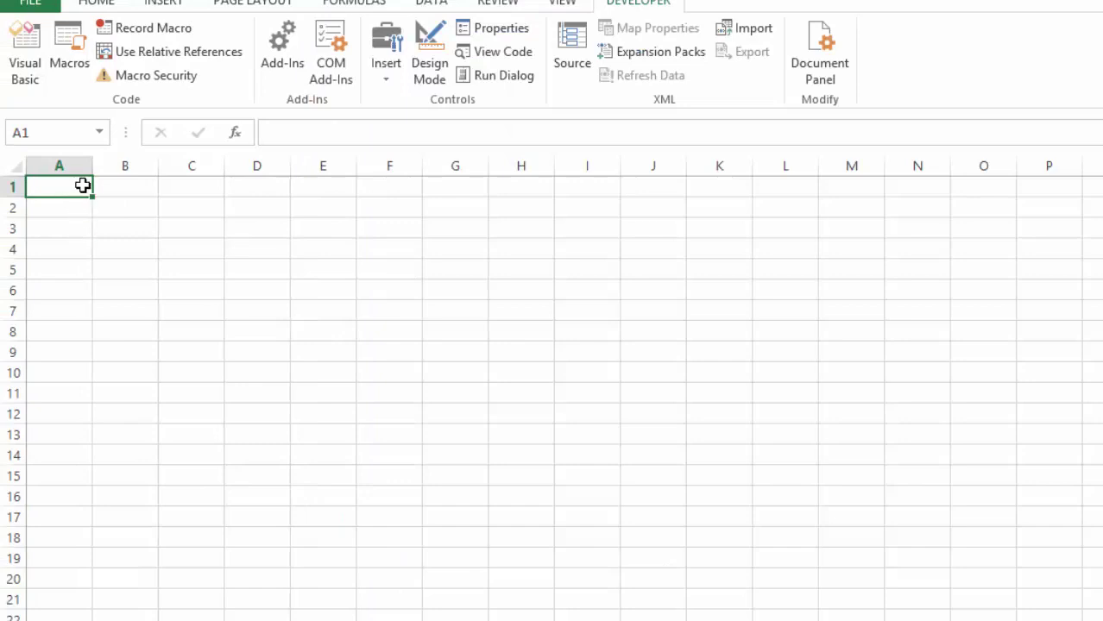
left_click(665, 303)
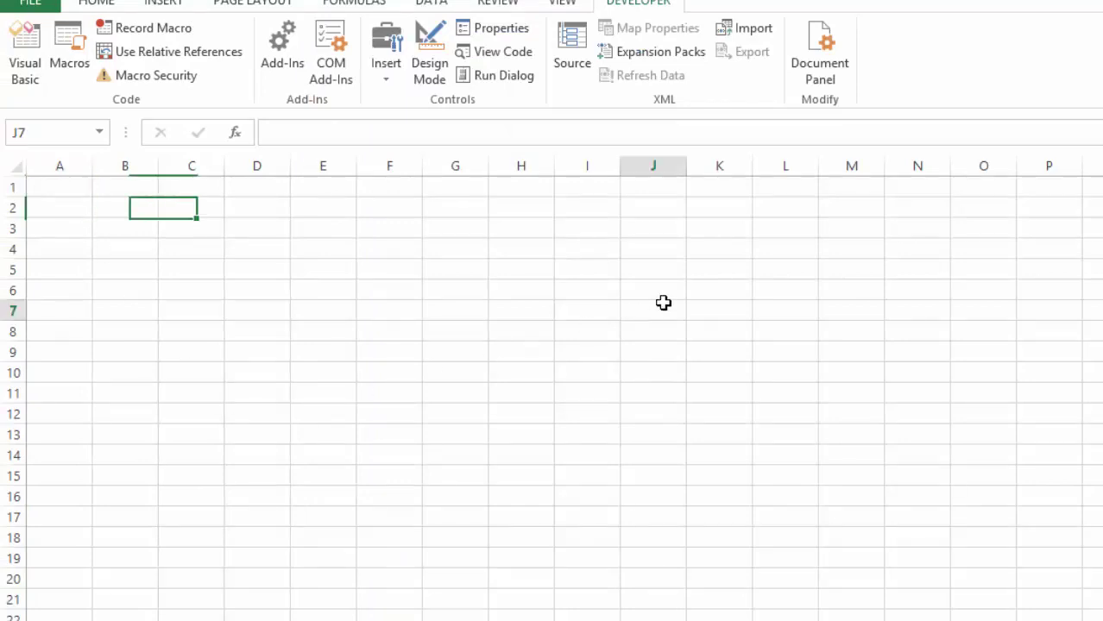
left_click(52, 178)
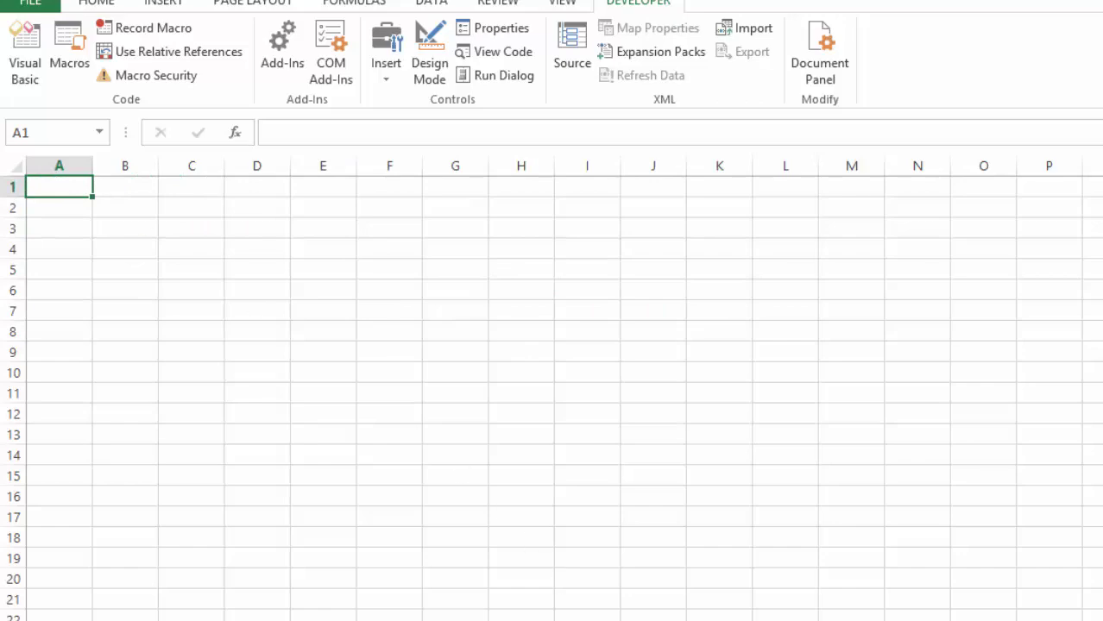
mouse_move(657, 617)
left_click(760, 595)
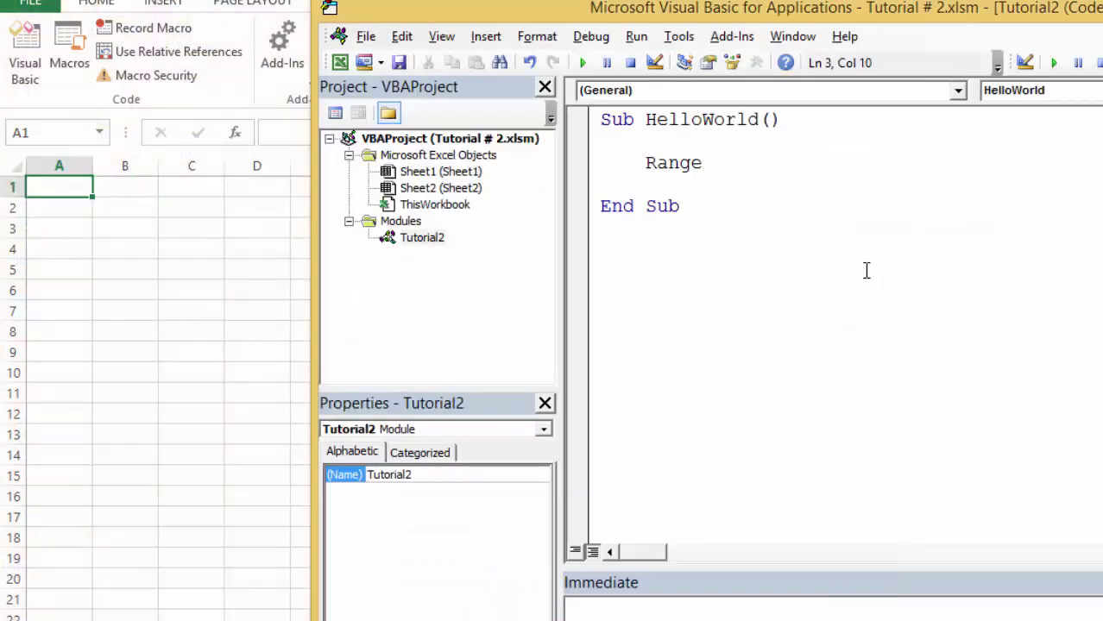
- Complete the line as Range("A1").Select and run HelloWorld to select A1
type("(")
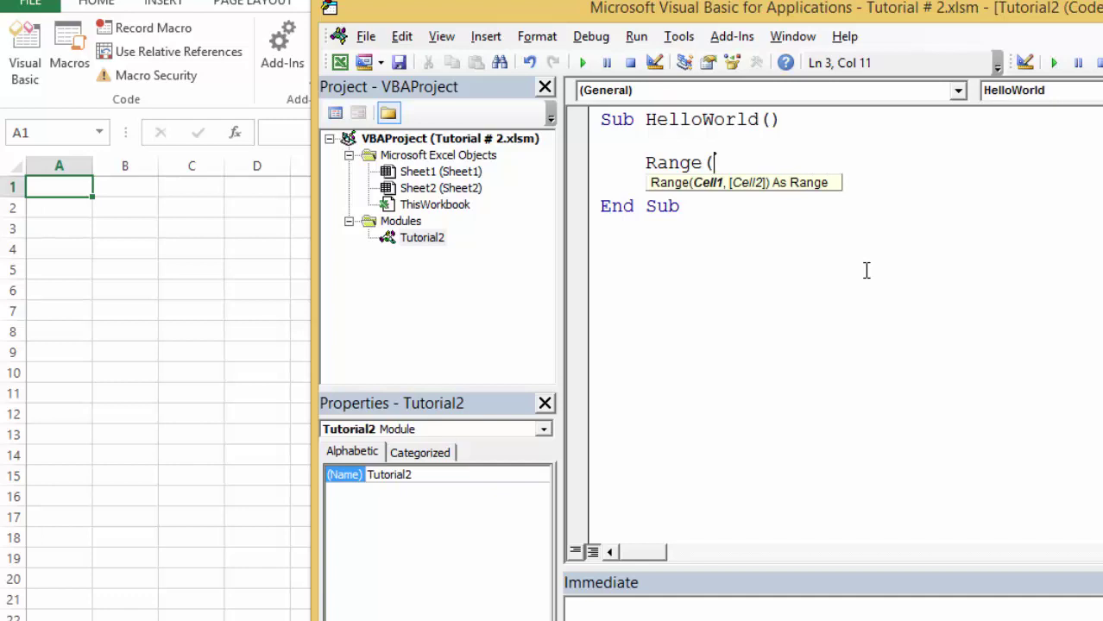
type("\"")
type("A")
type("1\"")
type(")")
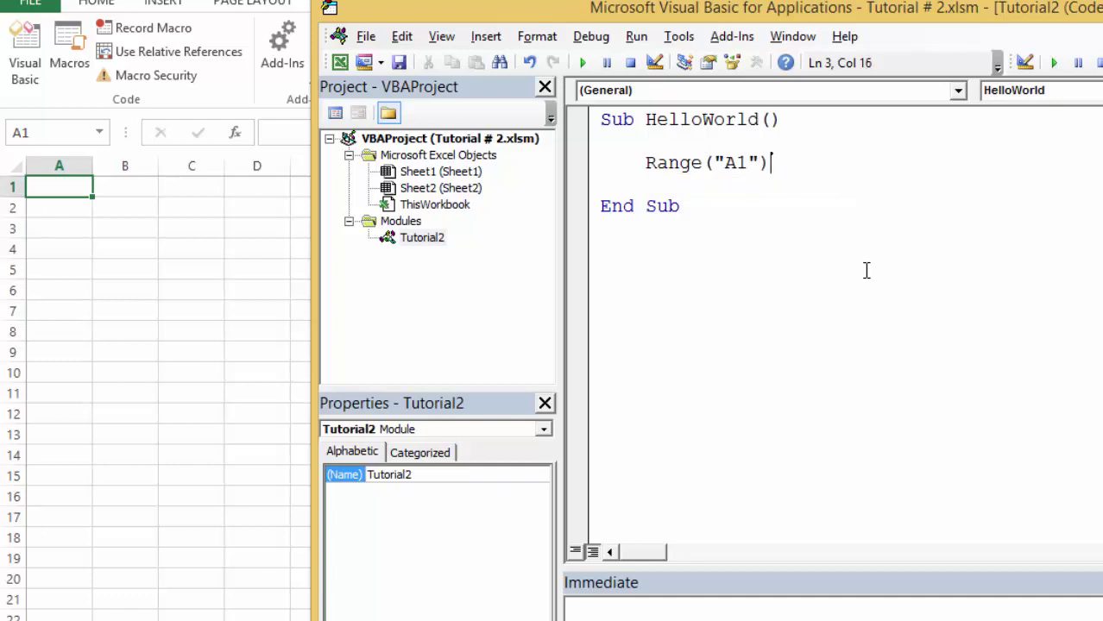
left_click(655, 181)
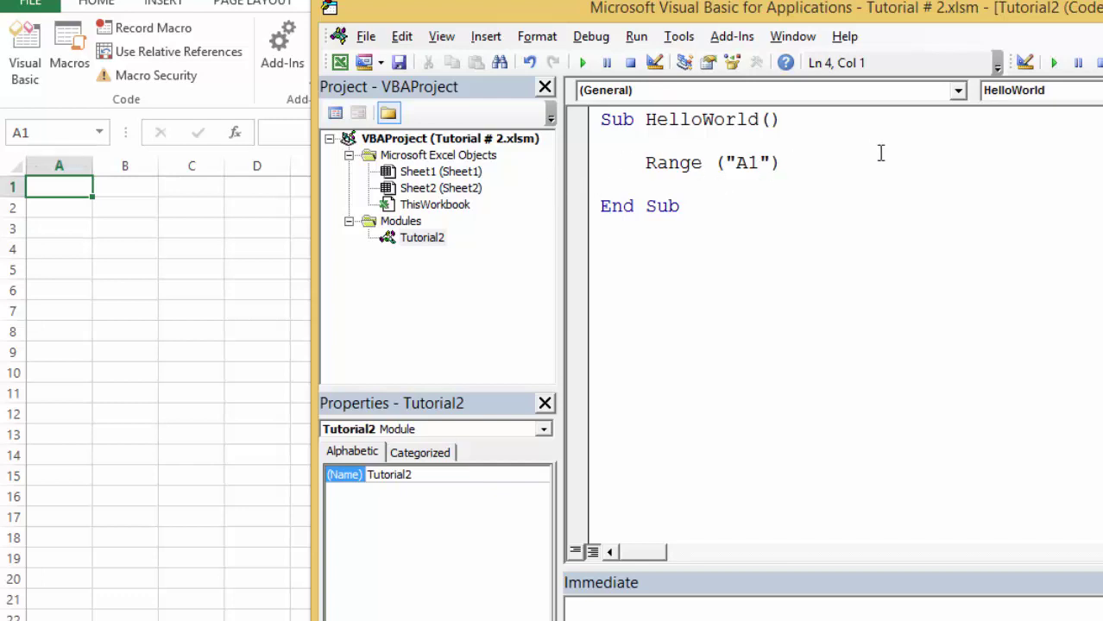
left_click(800, 158)
type(".")
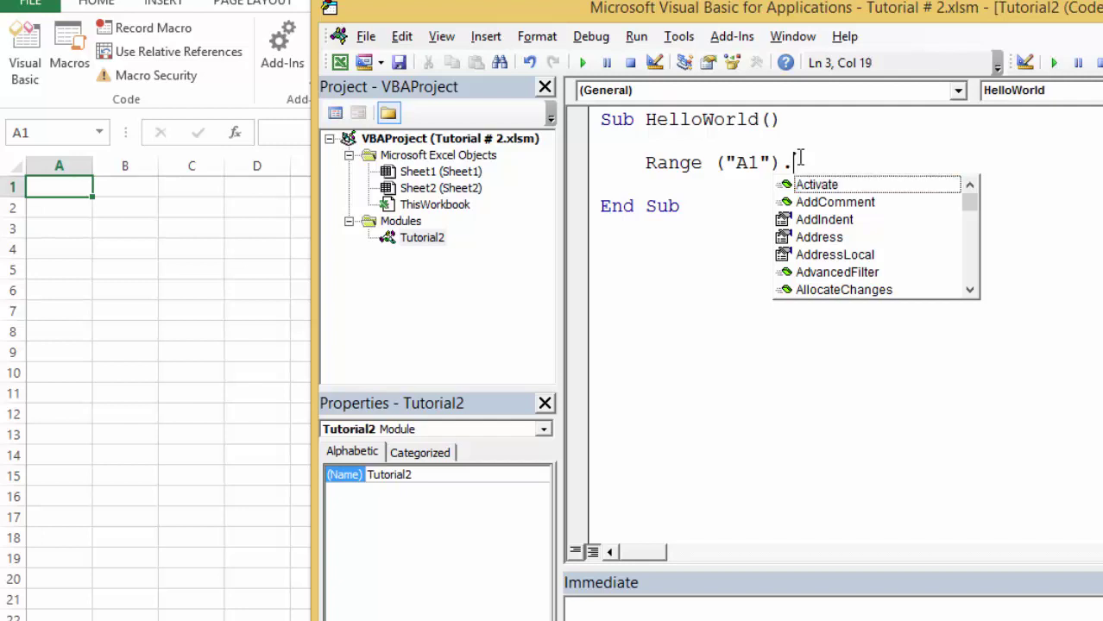
type("sEe")
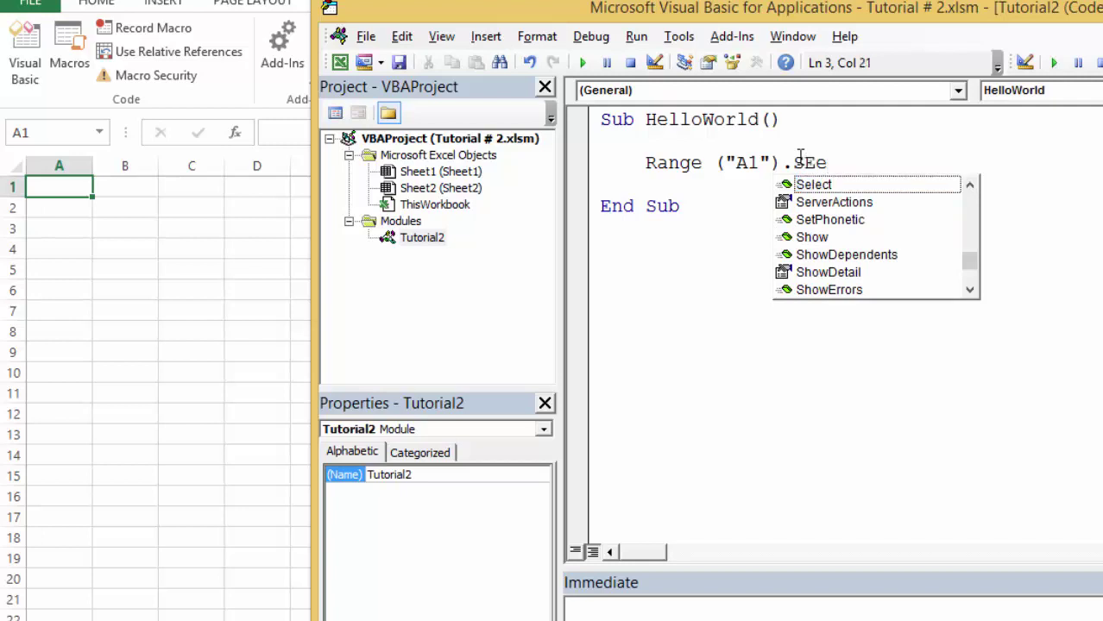
key("Tab")
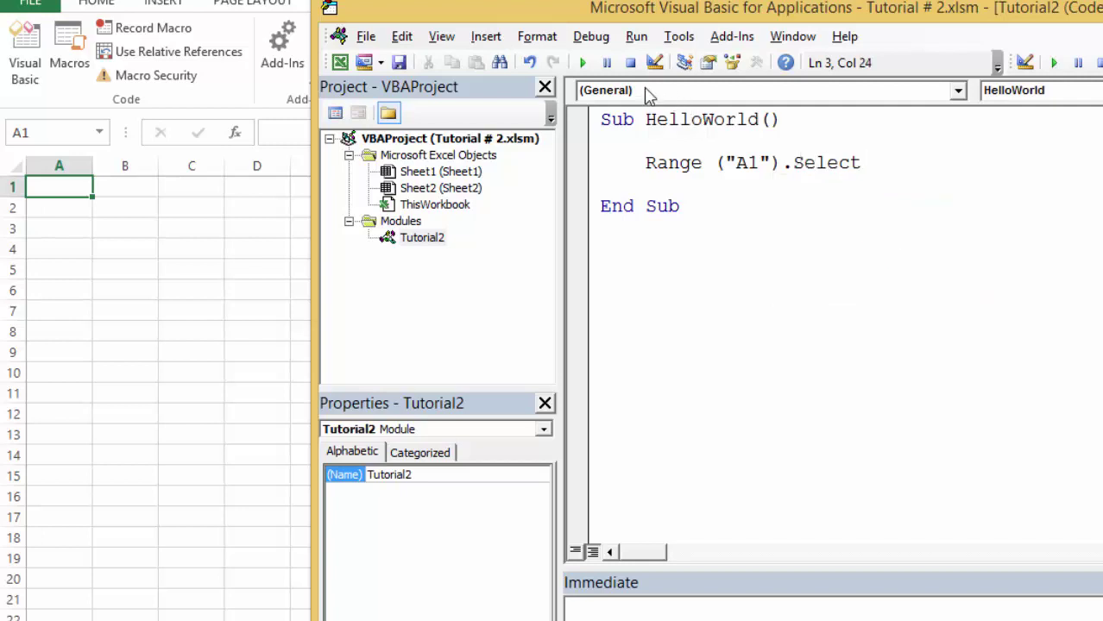
left_click(583, 71)
left_click(583, 70)
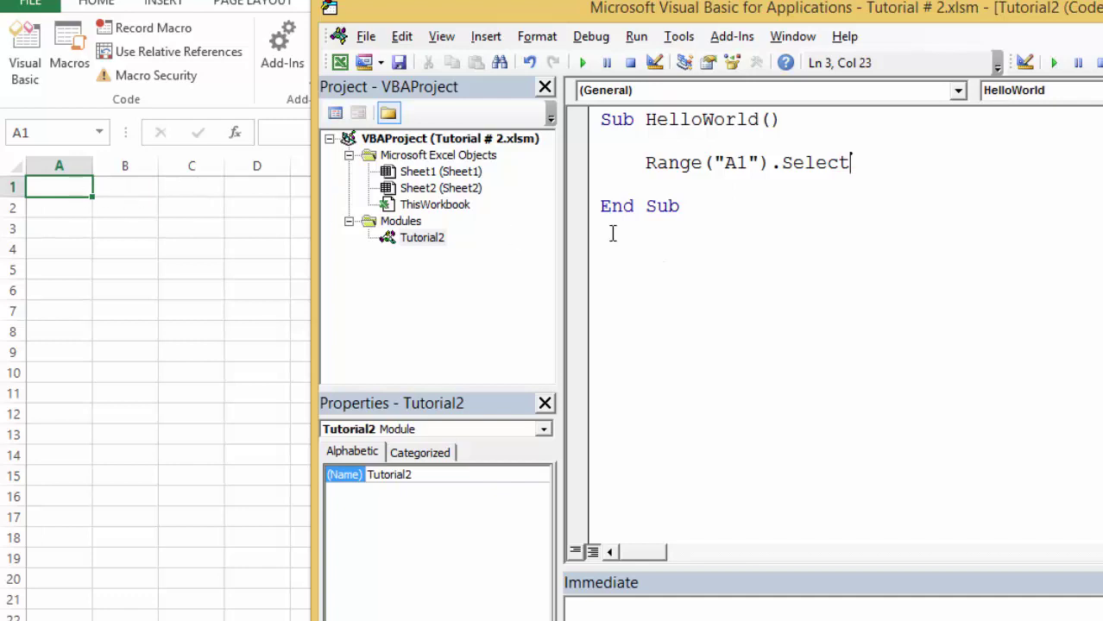
- Change the reference to B1, rerun the macro, and select the whole line
left_click(736, 164)
key("BackSpace")
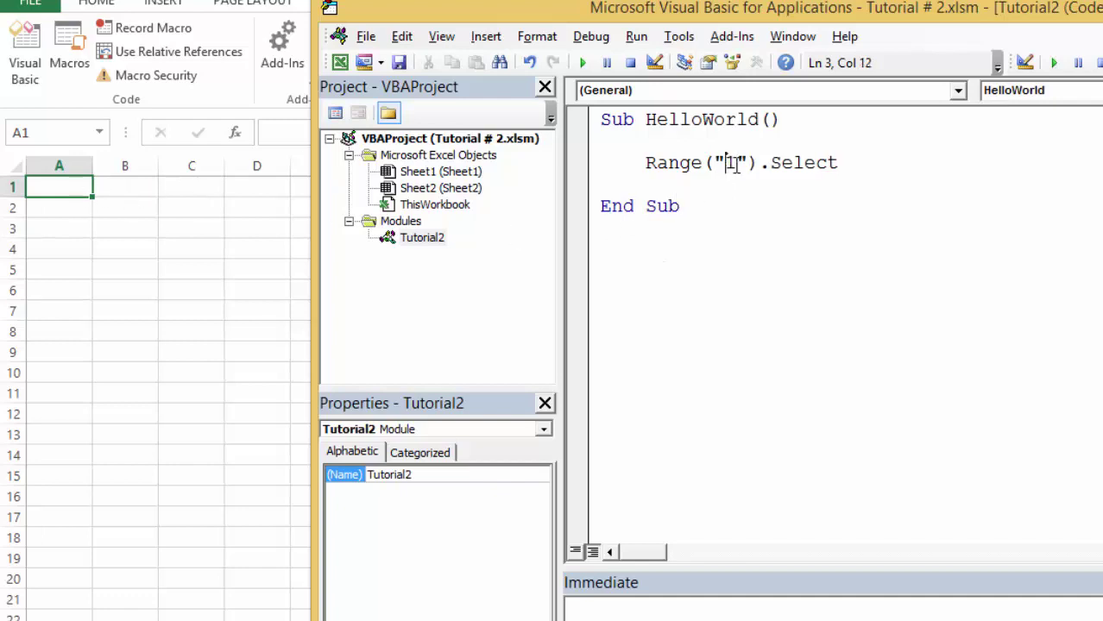
type("B")
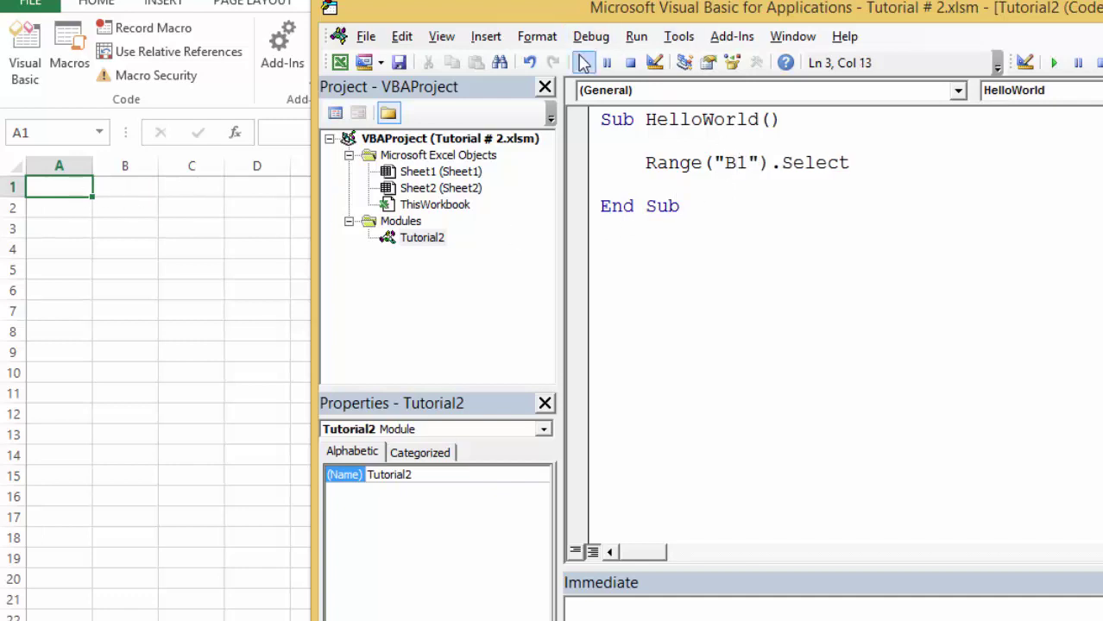
left_click(582, 62)
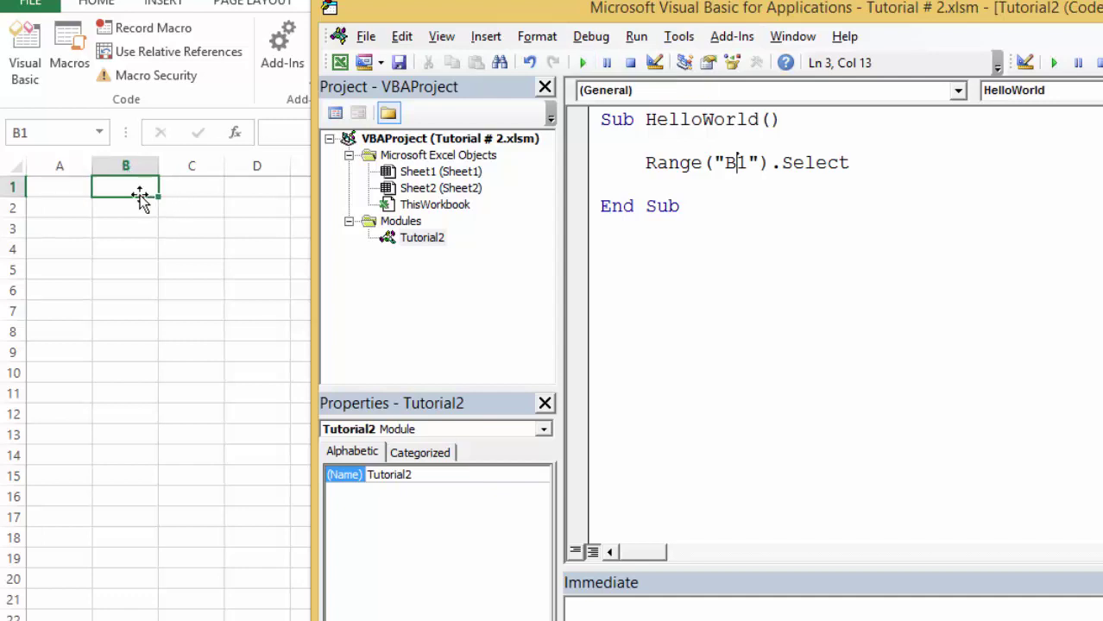
left_click(868, 169)
left_click_drag(852, 164, 643, 182)
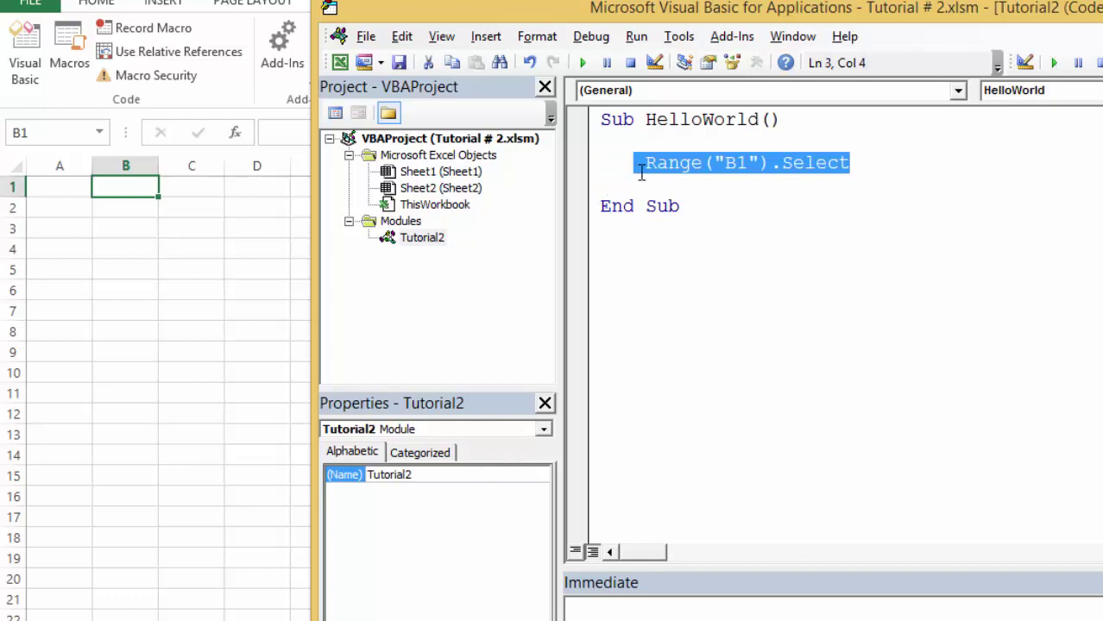
- Comment out the Range("B1").Select line with a leading apostrophe
left_click(643, 181)
left_click(648, 166)
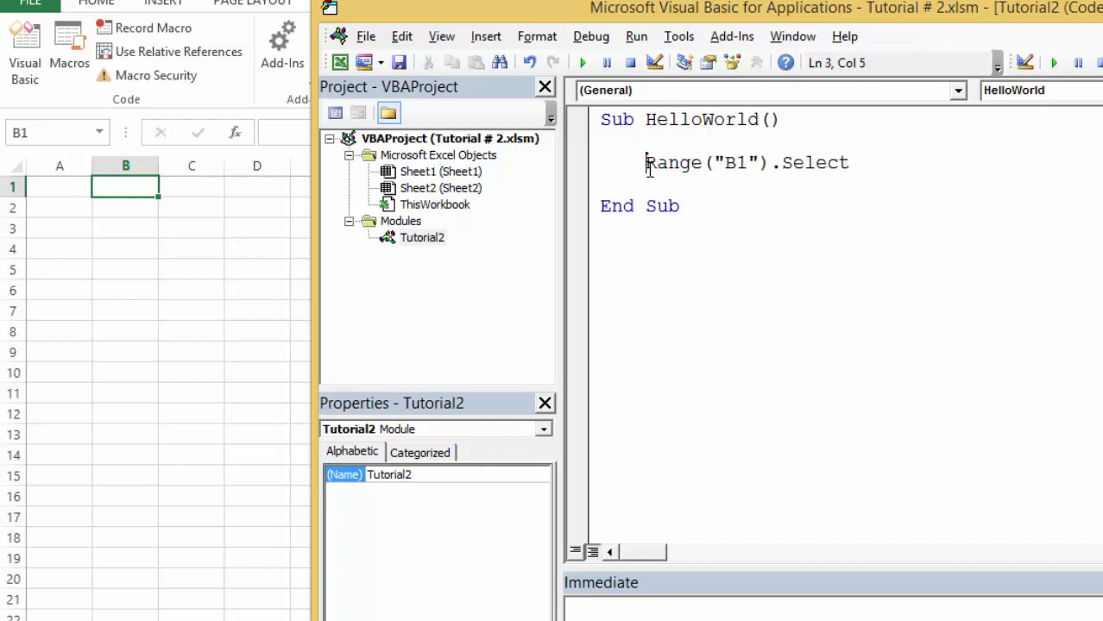
type("'")
key("Down")
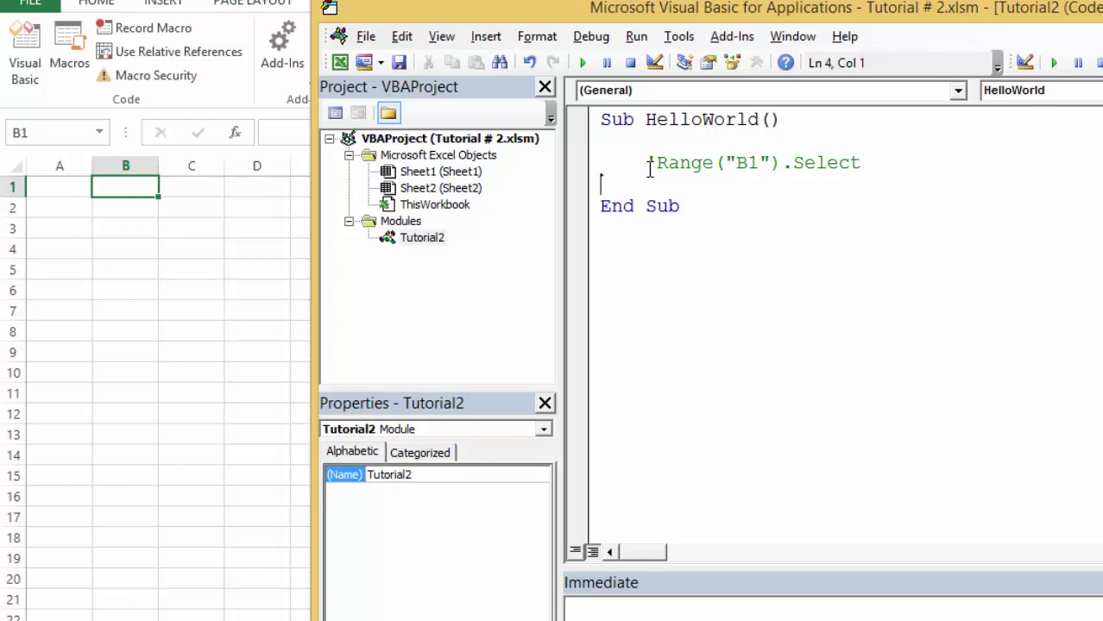
type("'")
key("BackSpace")
- Type a trial comment "you're my friend" on line 4, then delete it
left_click(647, 177)
type("'''")
type("''")
key("BackSpace")
key("BackSpace")
key("BackSpace")
key("BackSpace")
key("BackSpace")
type("you")
key("BackSpace")
key("BackSpace")
key("BackSpace")
type("You")
type("re")
key("BackSpace")
key("BackSpace")
type("'re ")
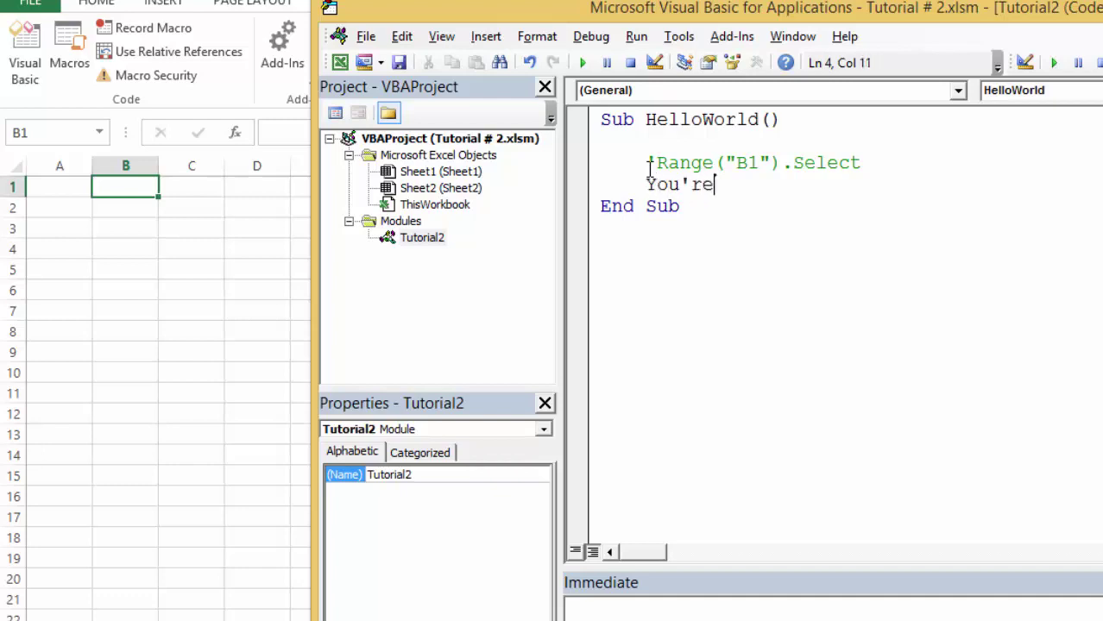
type("my frien")
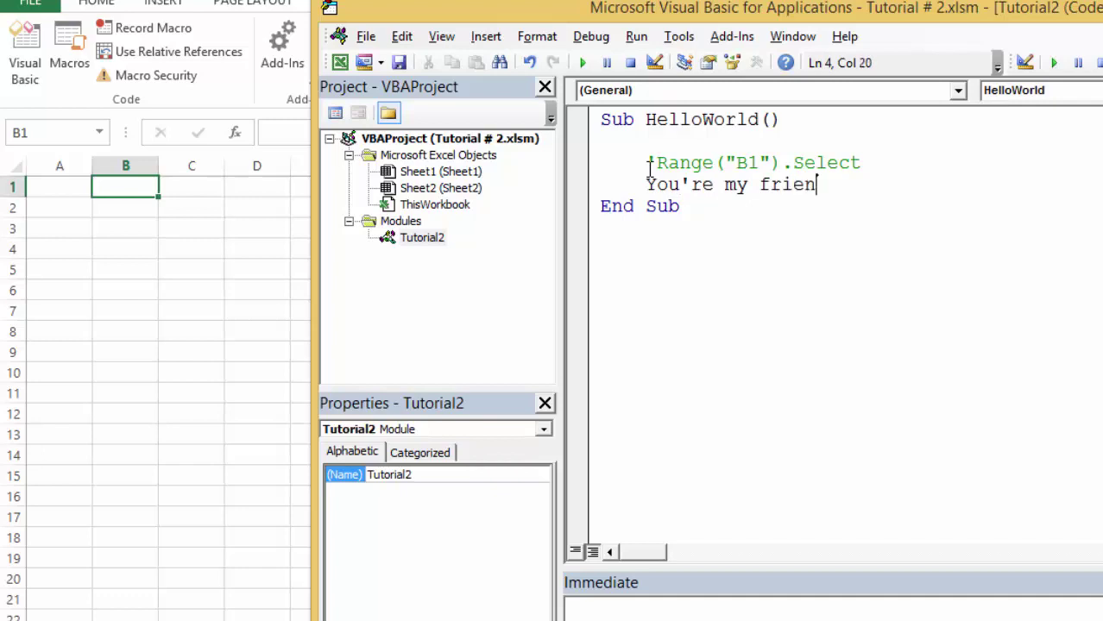
type("d")
key("Left")
key("Left")
key("Left")
key("Left")
key("Left")
key("Right")
key("Right")
key("Right")
key("Right")
key("Right")
key("Right")
key("shift+Left")
key("shift+Left")
key("shift+Left")
key("shift+Left")
key("shift+Left")
key("shift+Left")
key("shift+Left")
key("shift+Left")
key("shift+Left")
key("shift+Left")
key("shift+Left")
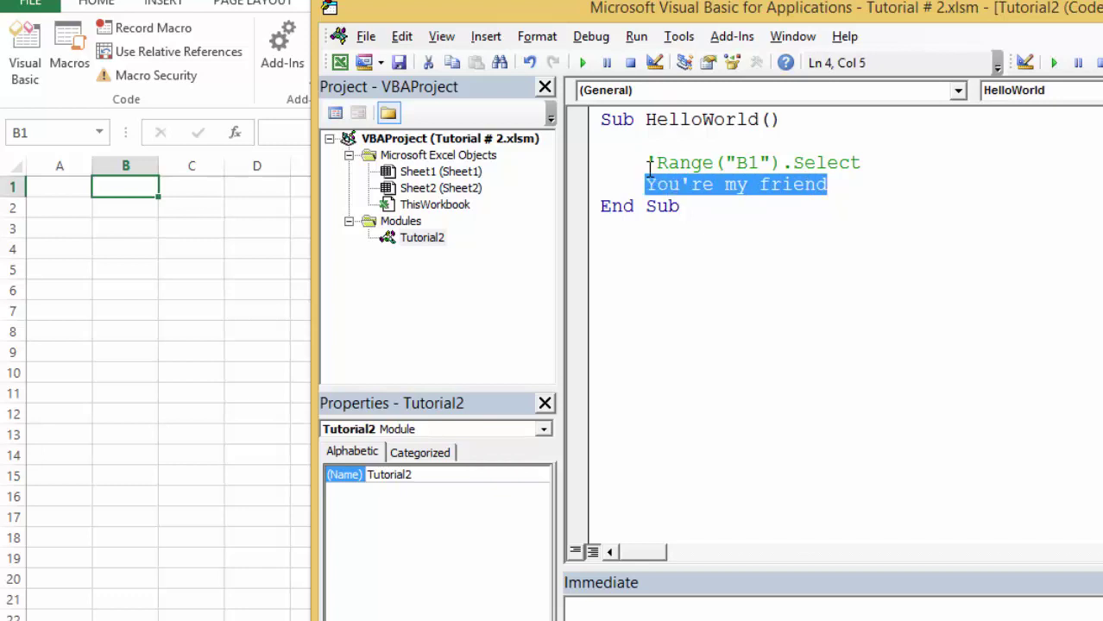
key("BackSpace")
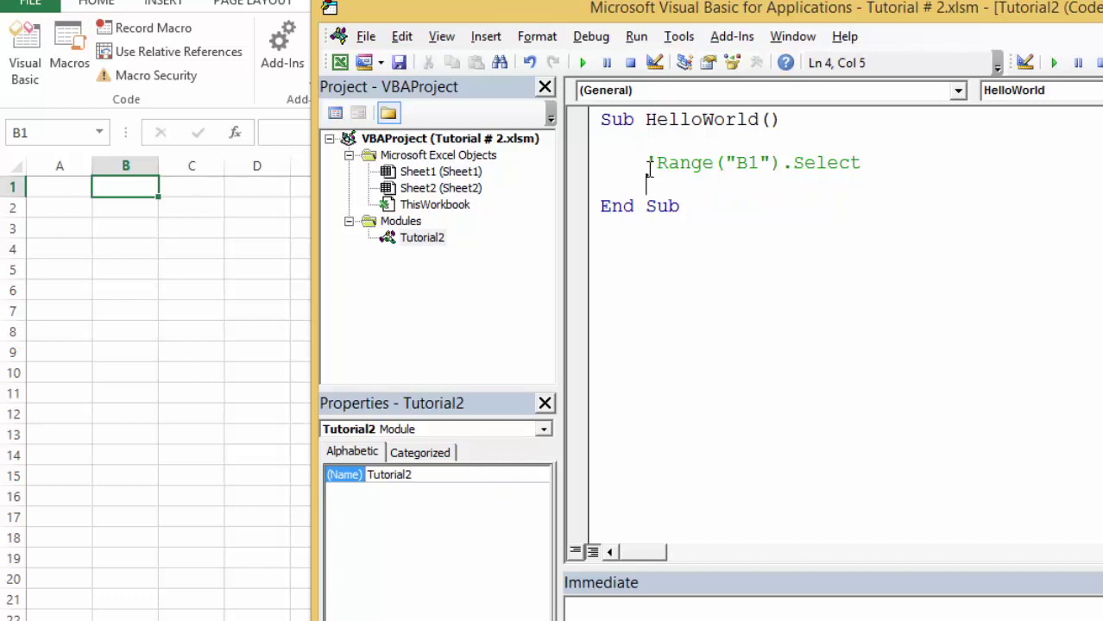
- Move along the commented Range line and return to the empty line below it
left_click(647, 164)
key("Right")
key("Right")
key("Right")
key("Right")
key("Right")
key("Right")
left_click(648, 179)
- Type Cells(1,1) on line 4, then select columns A–C and rows 1–3 in Excel
type("C")
type("ells(")
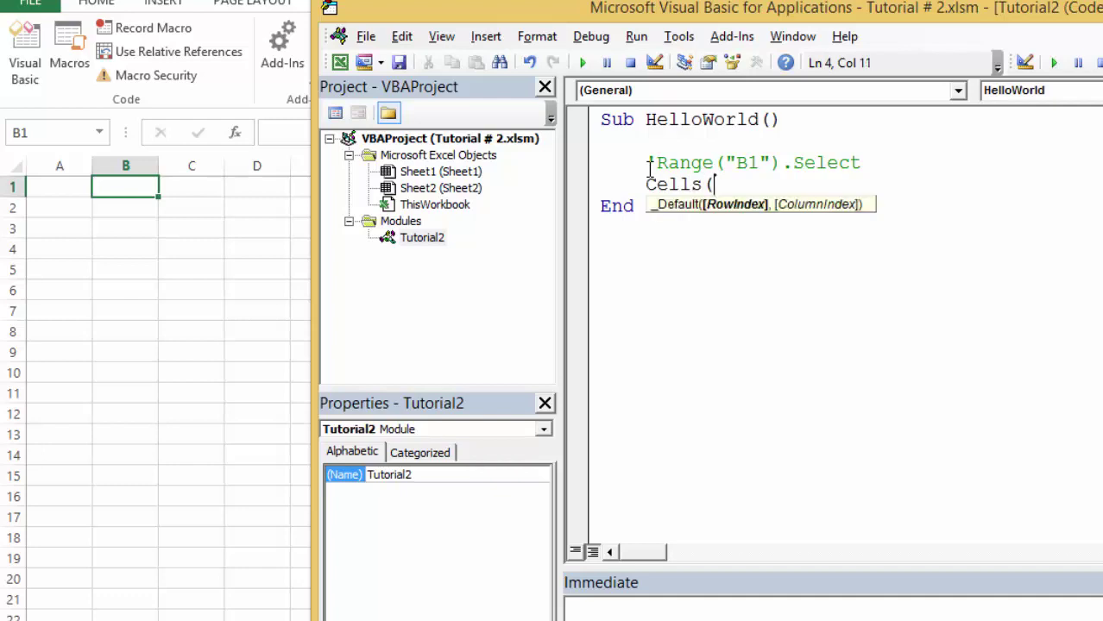
type("1,")
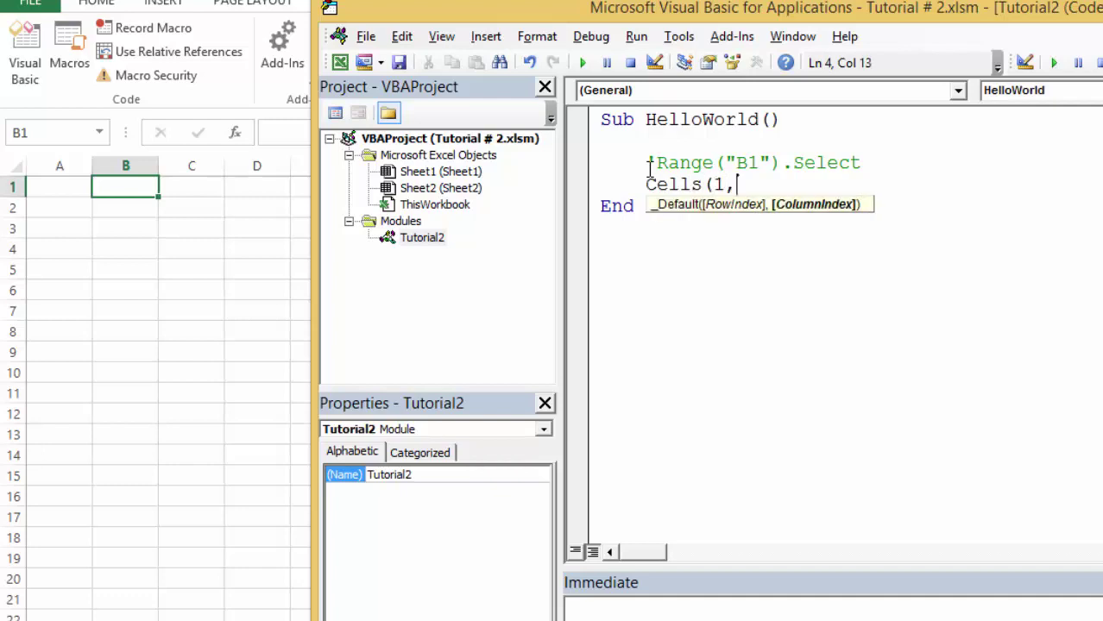
type("1)")
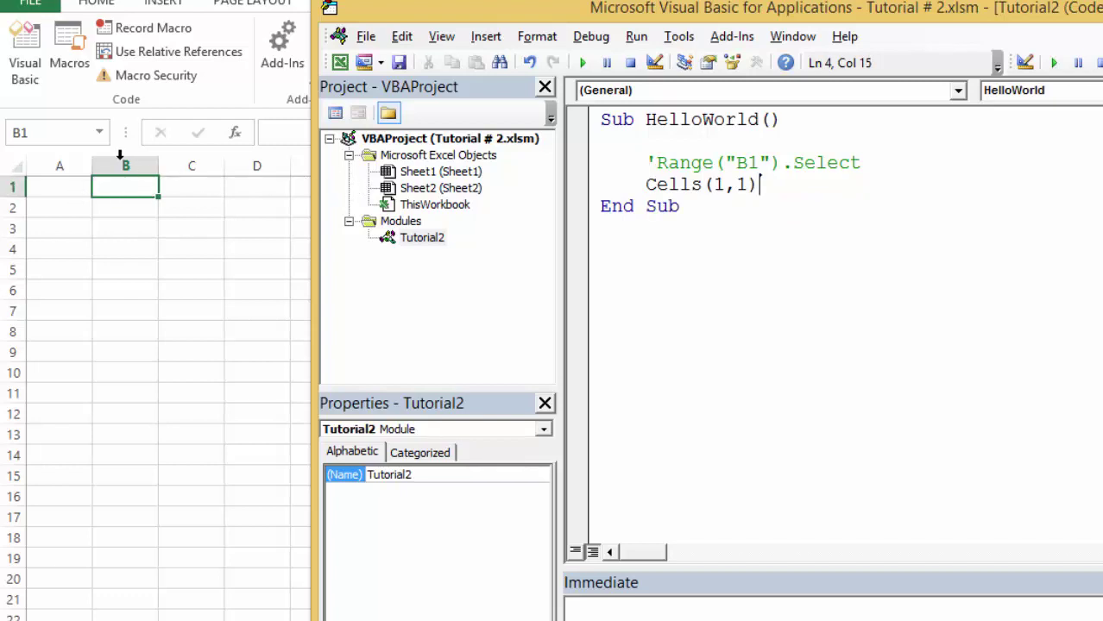
left_click(60, 160)
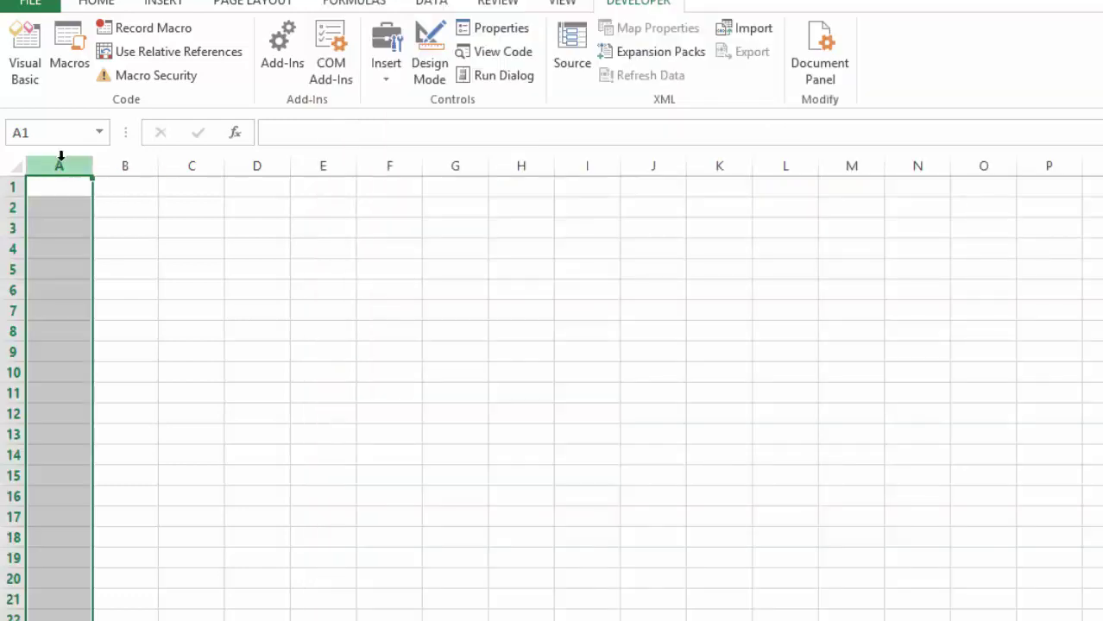
left_click(145, 160)
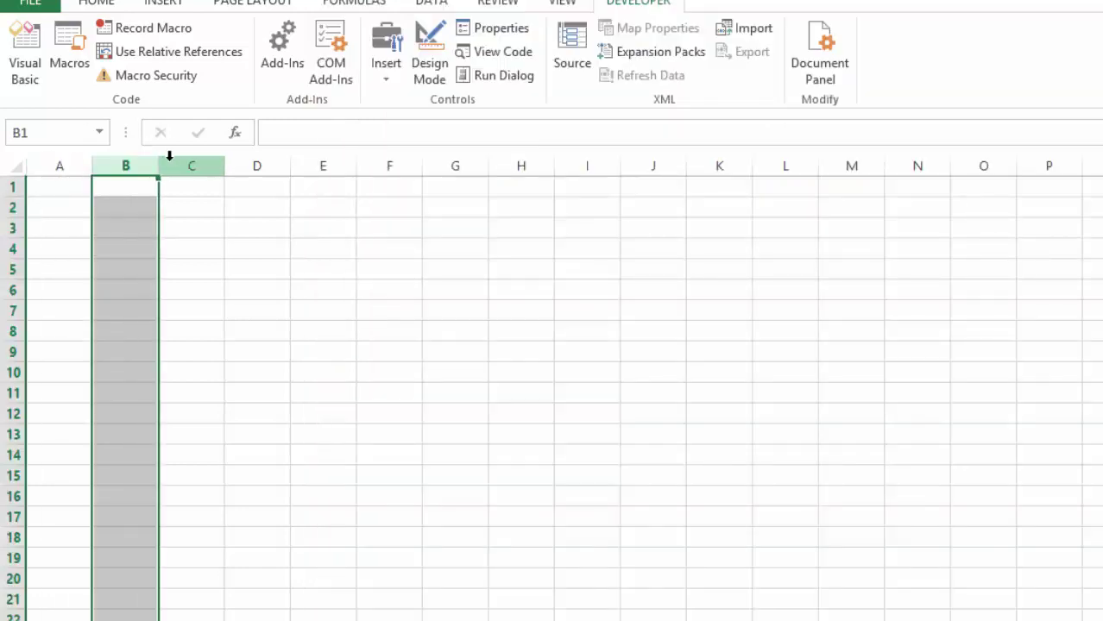
left_click(173, 160)
left_click(13, 186)
left_click(13, 207)
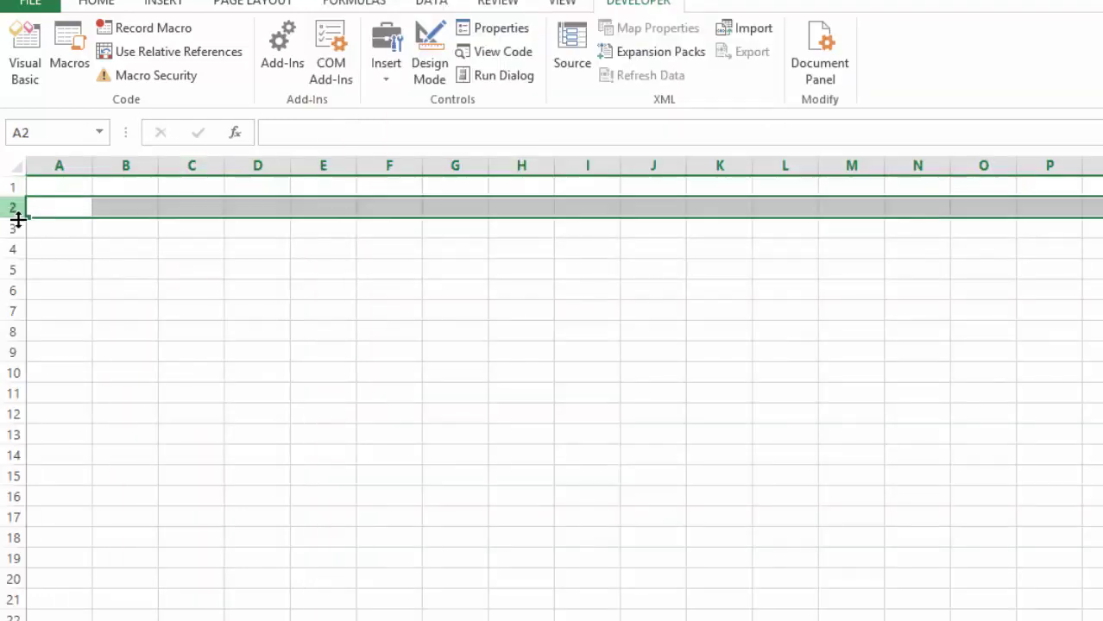
left_click(10, 228)
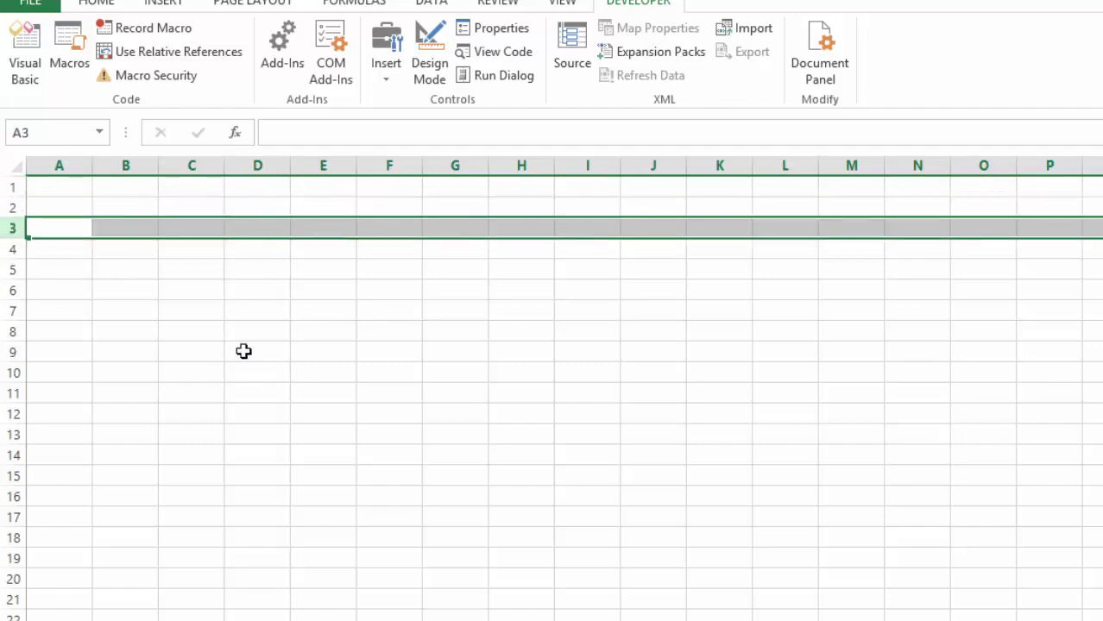
left_click(777, 596)
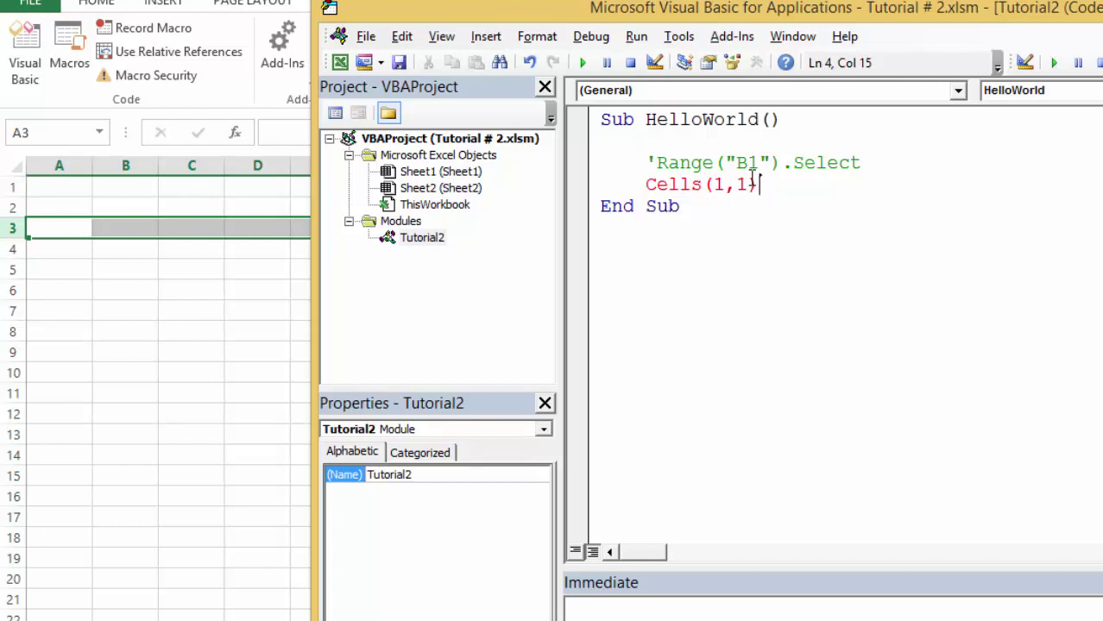
- Complete the line as Cells(1, 1).Select with a new line below it
type(".se")
type("lect")
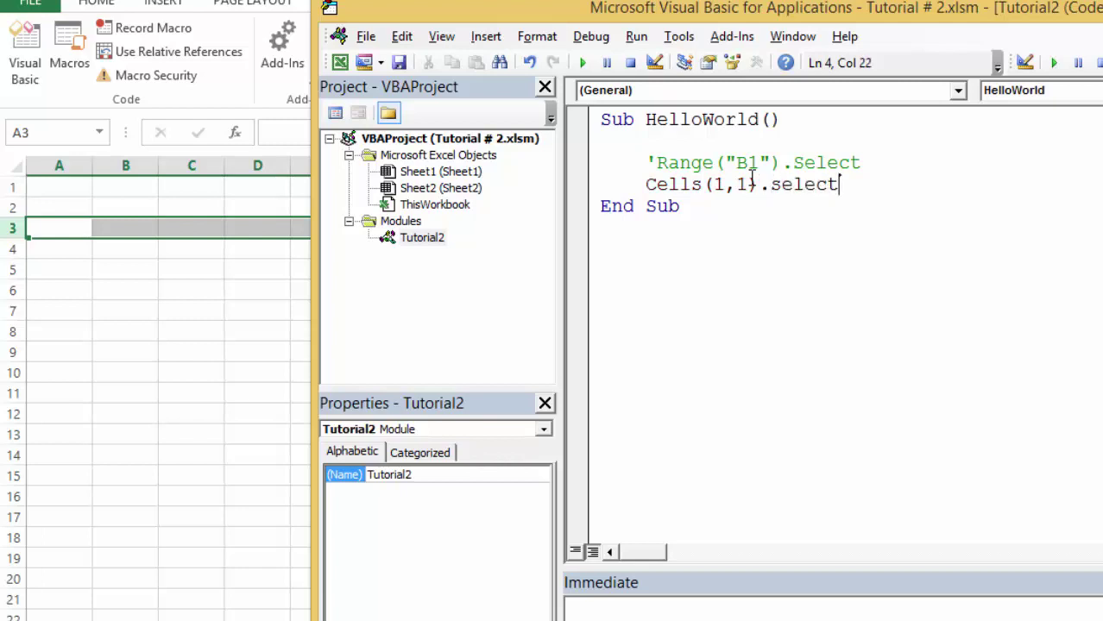
key("Return")
key("BackSpace")
key("BackSpace")
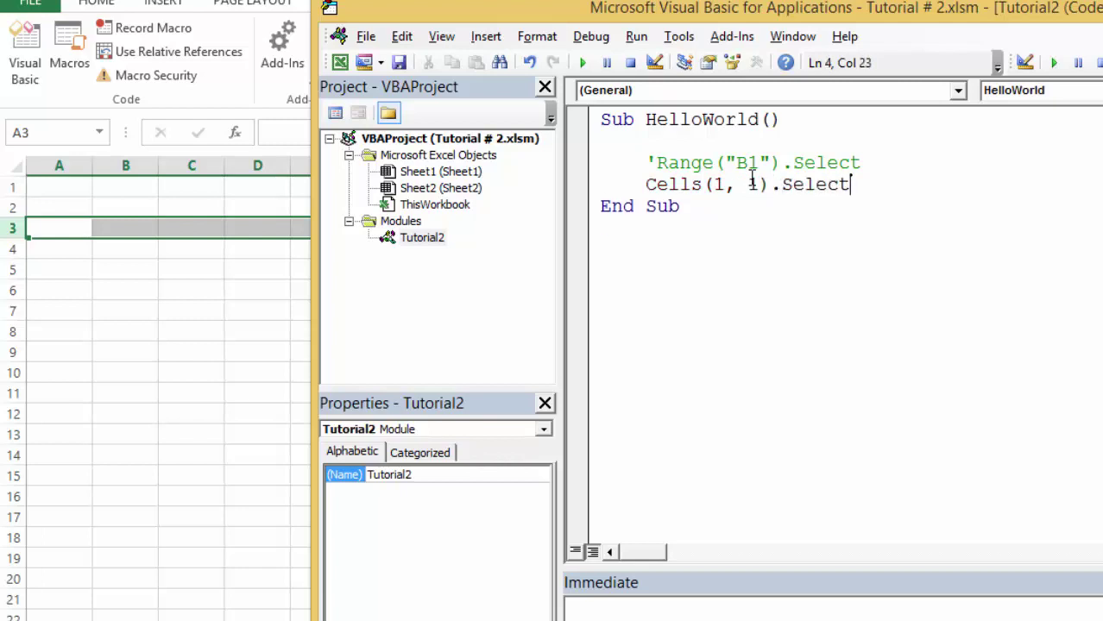
key("Return")
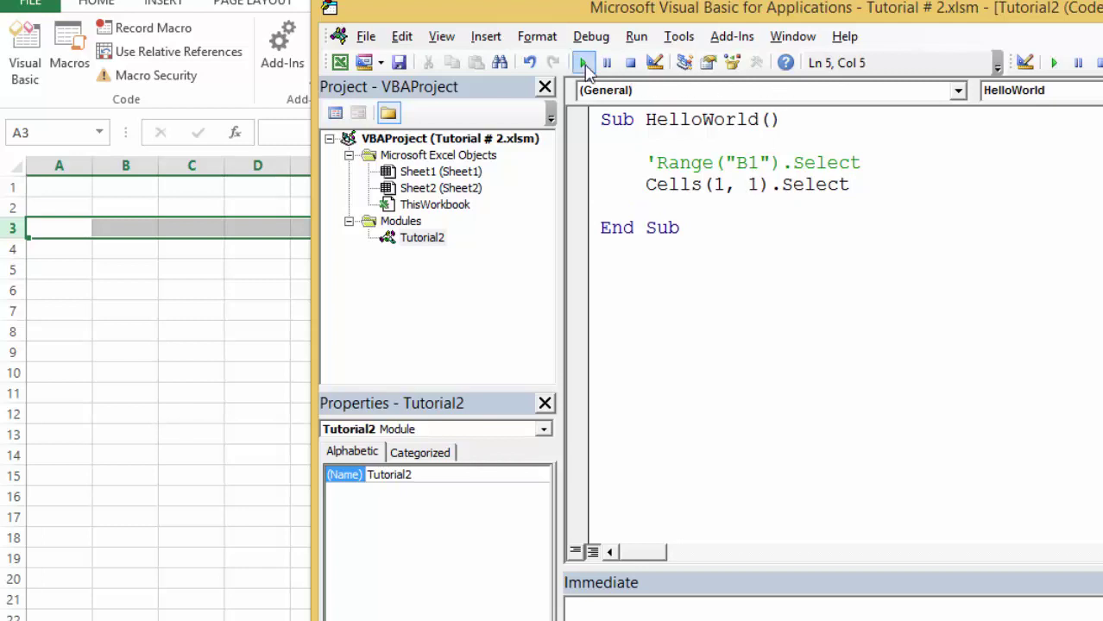
- Run HelloWorld so A1 is selected, then uncomment the Range("B1").Select line
left_click(582, 64)
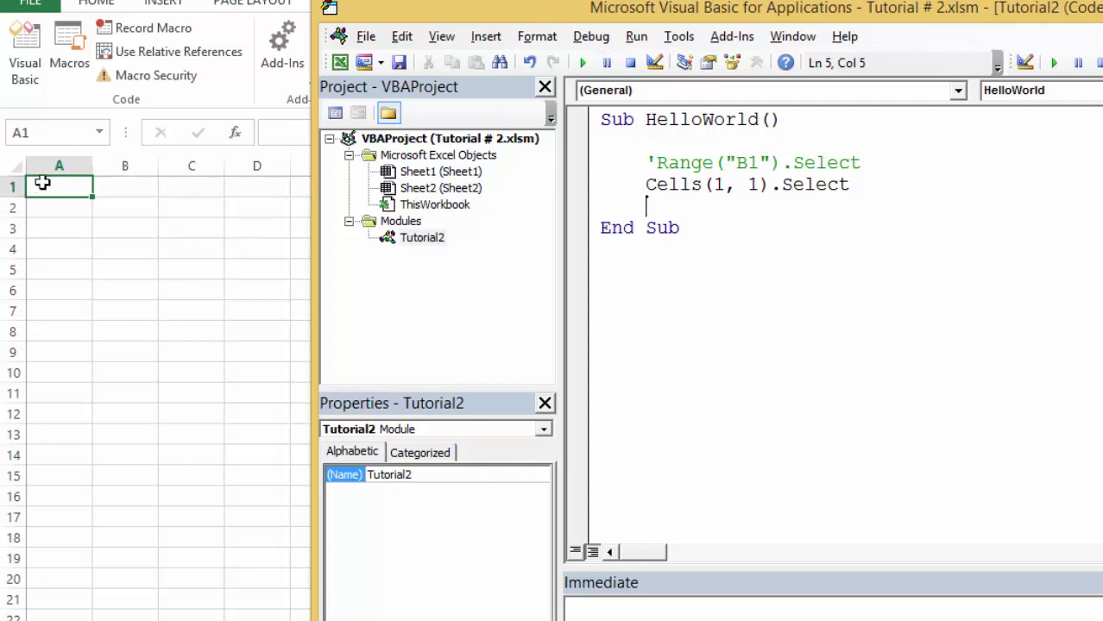
left_click(658, 163)
key("BackSpace")
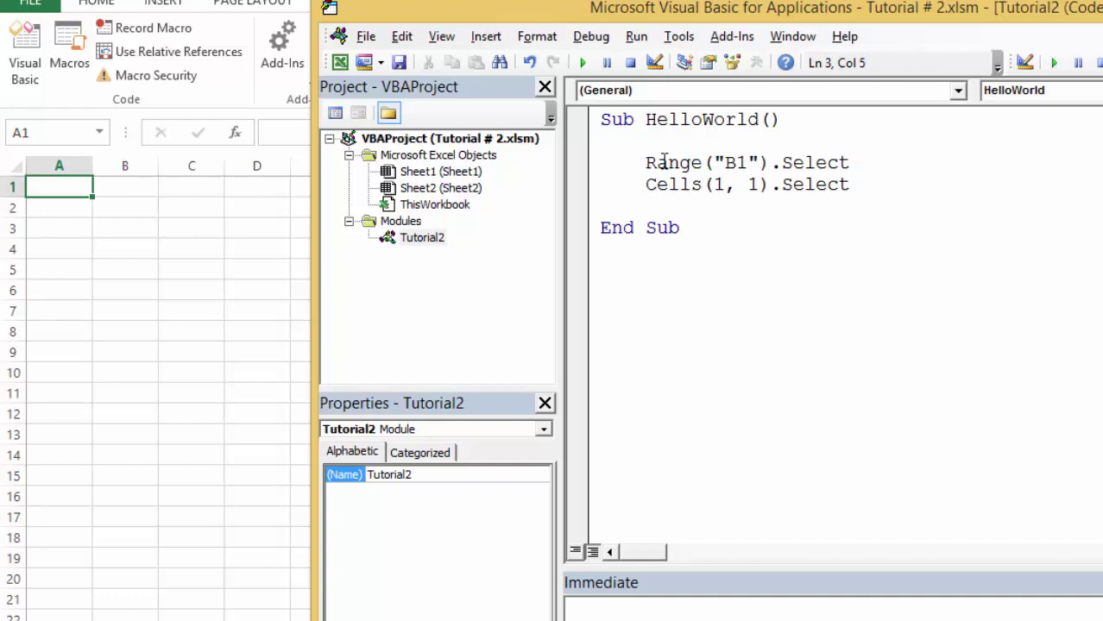
- Step through HelloWorld with F8, watching the selection move to B1 and then A1
key("F8")
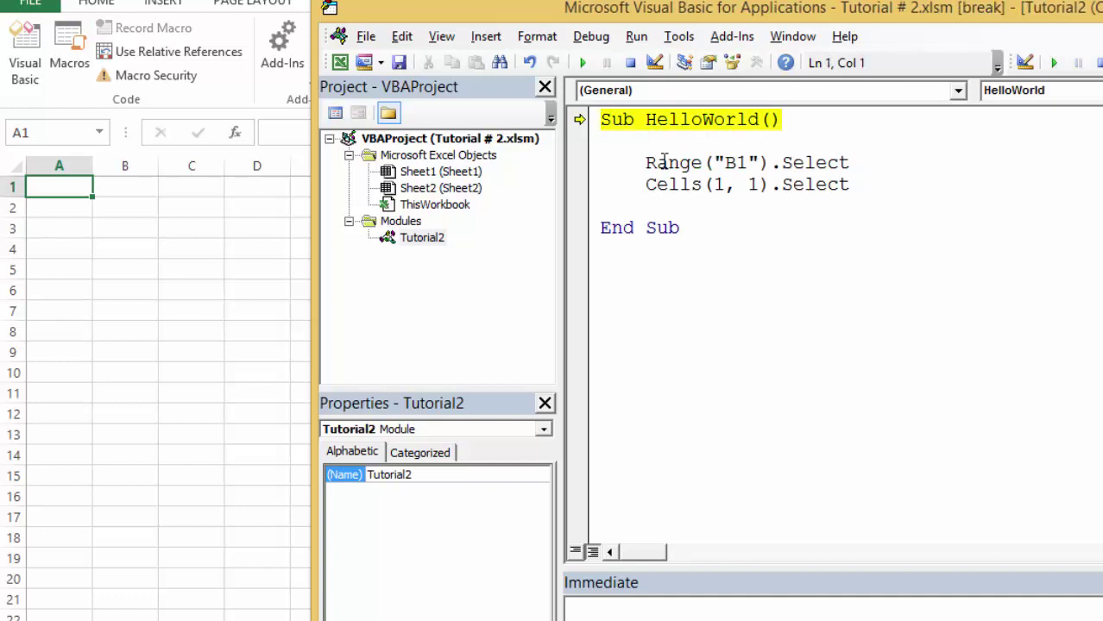
key("F8")
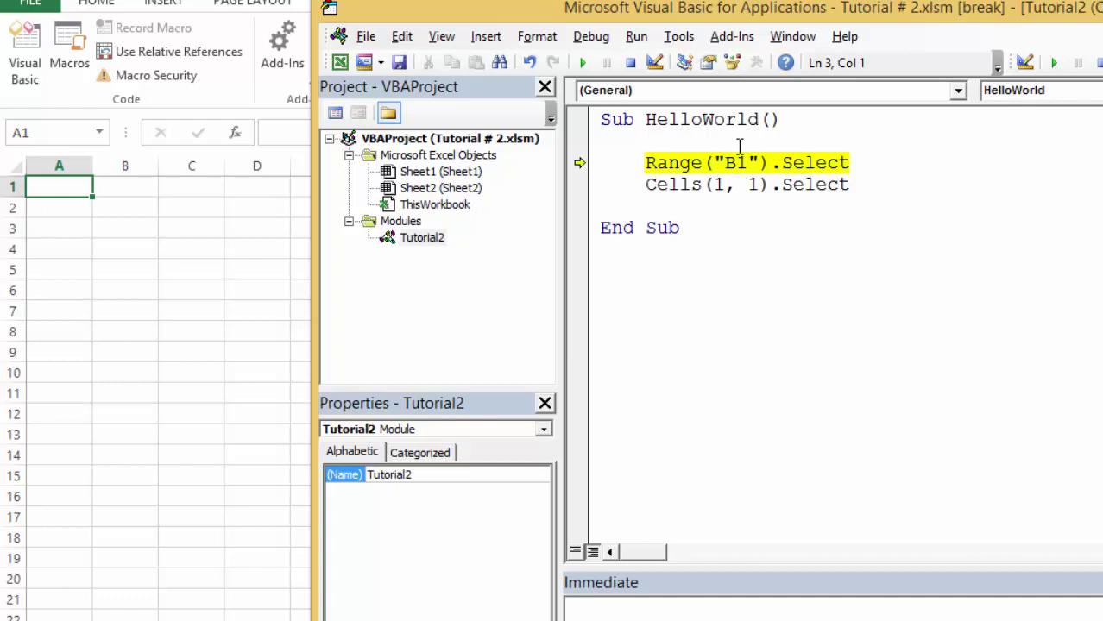
key("F8")
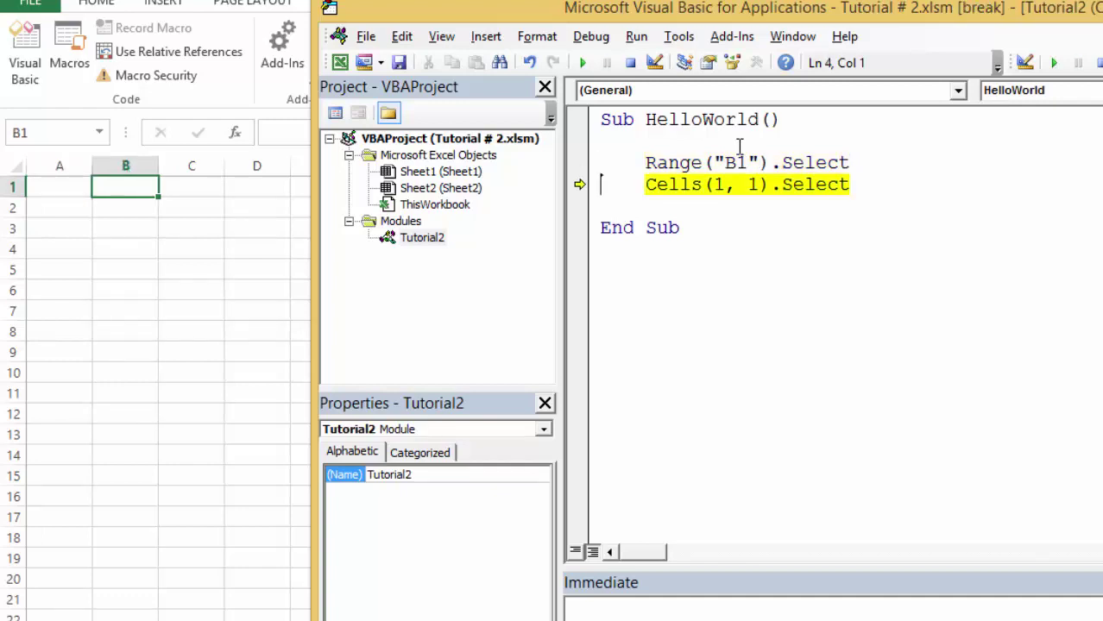
key("F8")
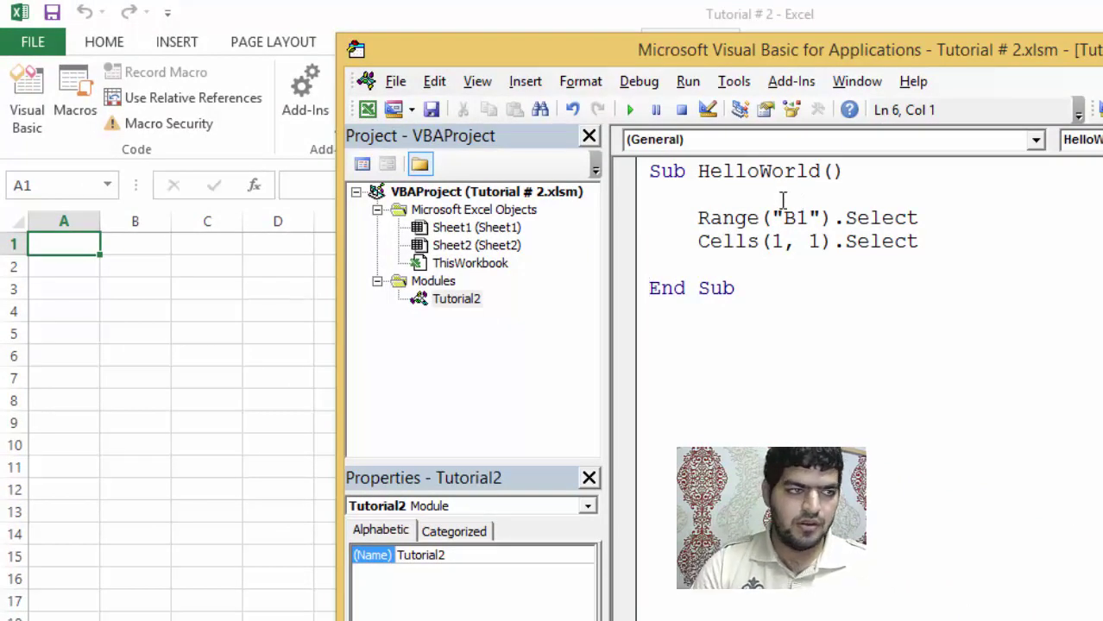
- Enter the formula =RANDBETWEEN(10,100) in cell A1
left_click(69, 250)
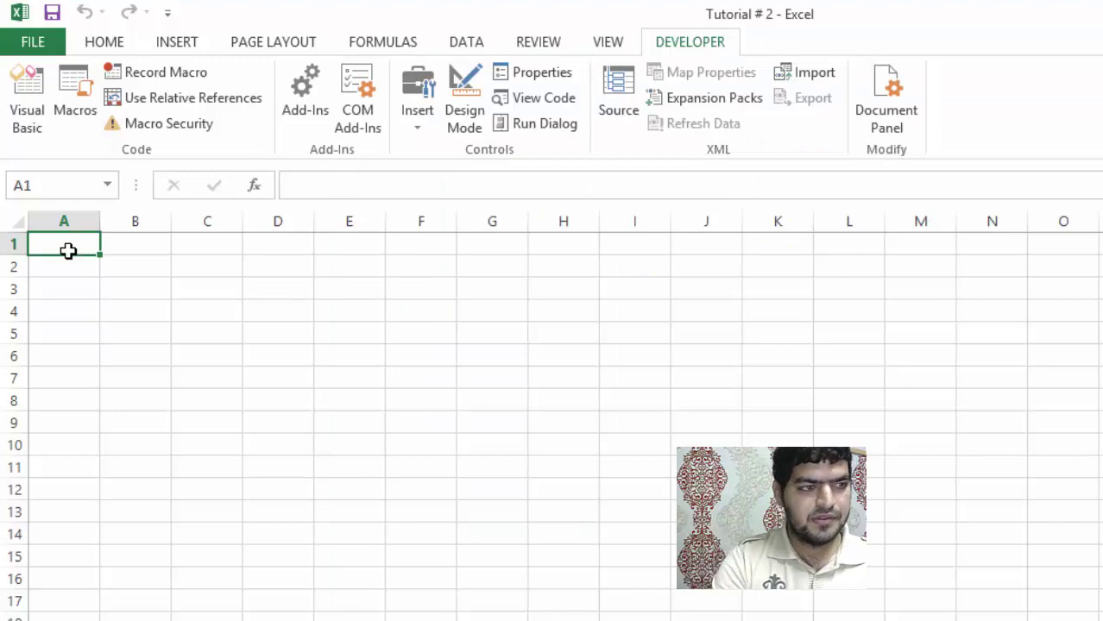
type("=rand")
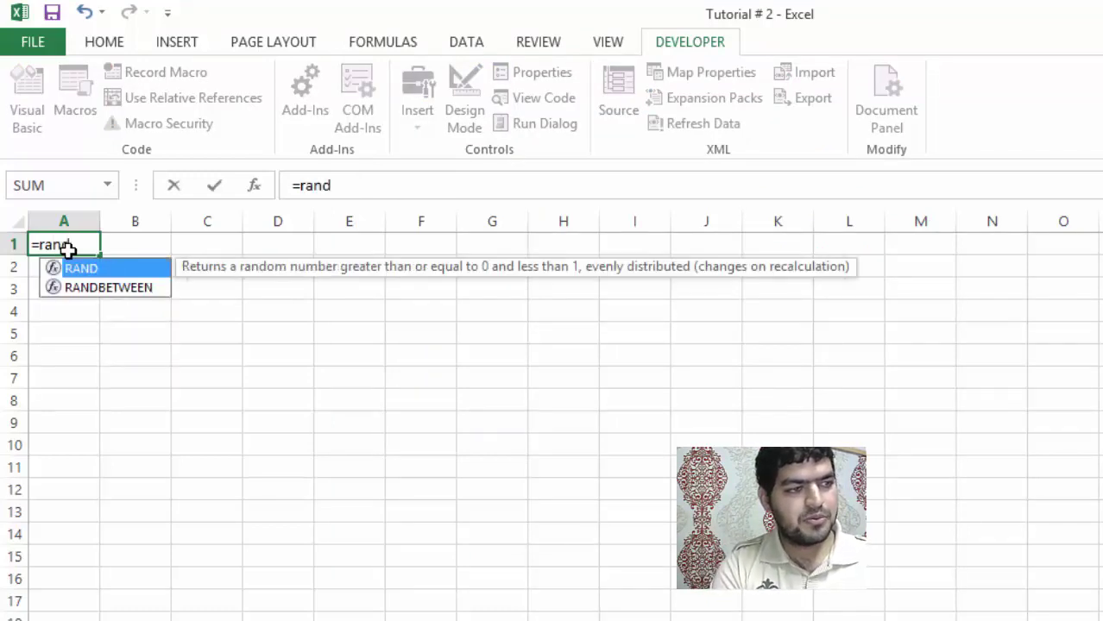
key("Down")
key("Tab")
type("1")
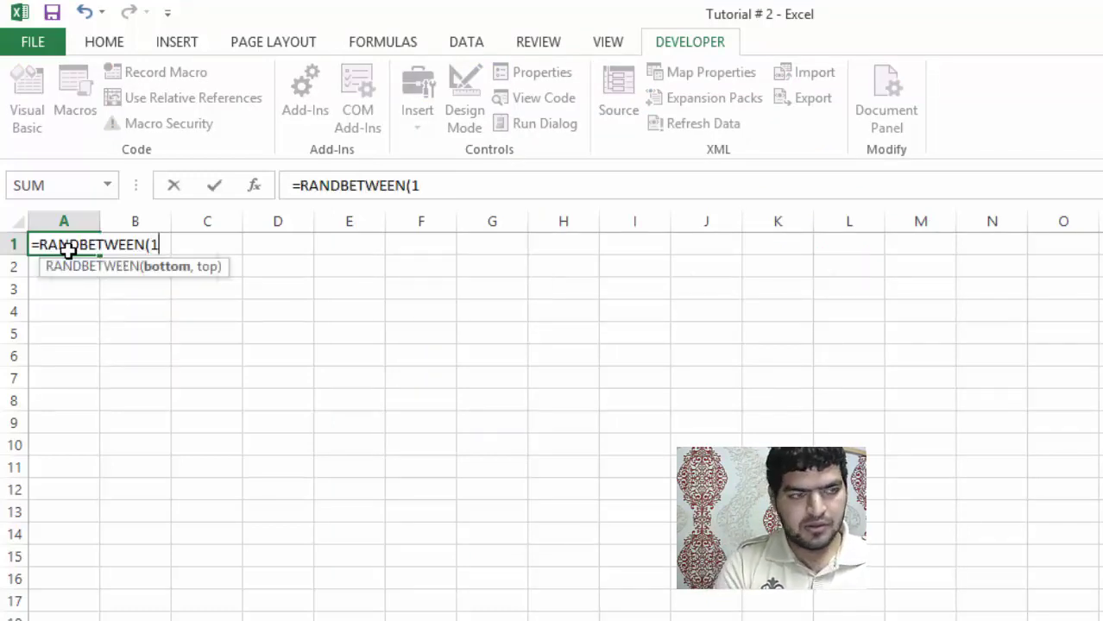
key("BackSpace")
type("10,")
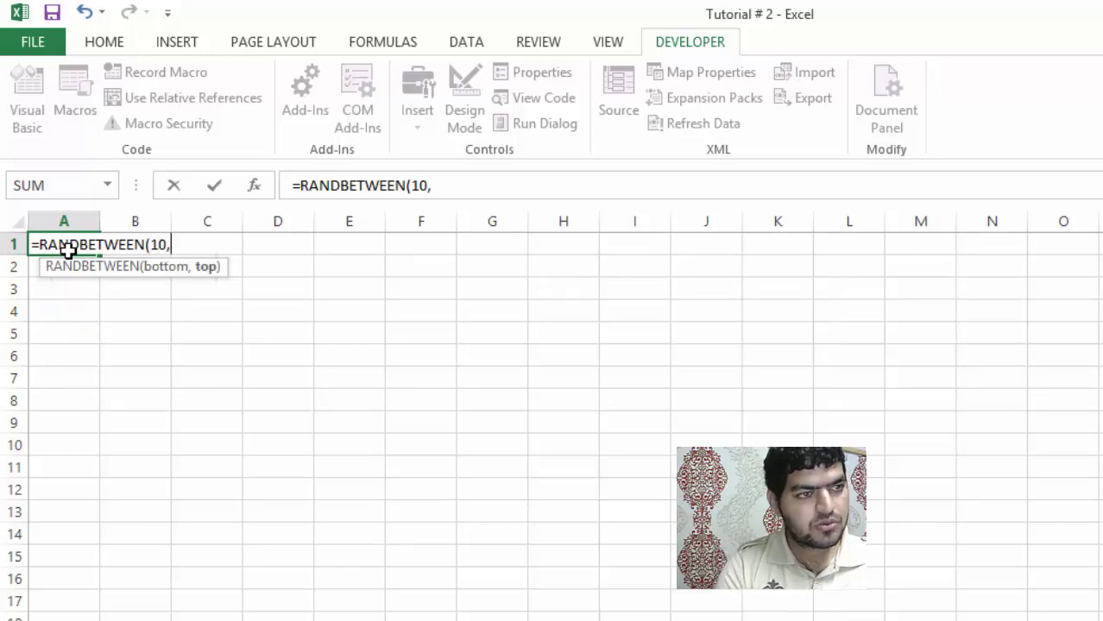
type("100)")
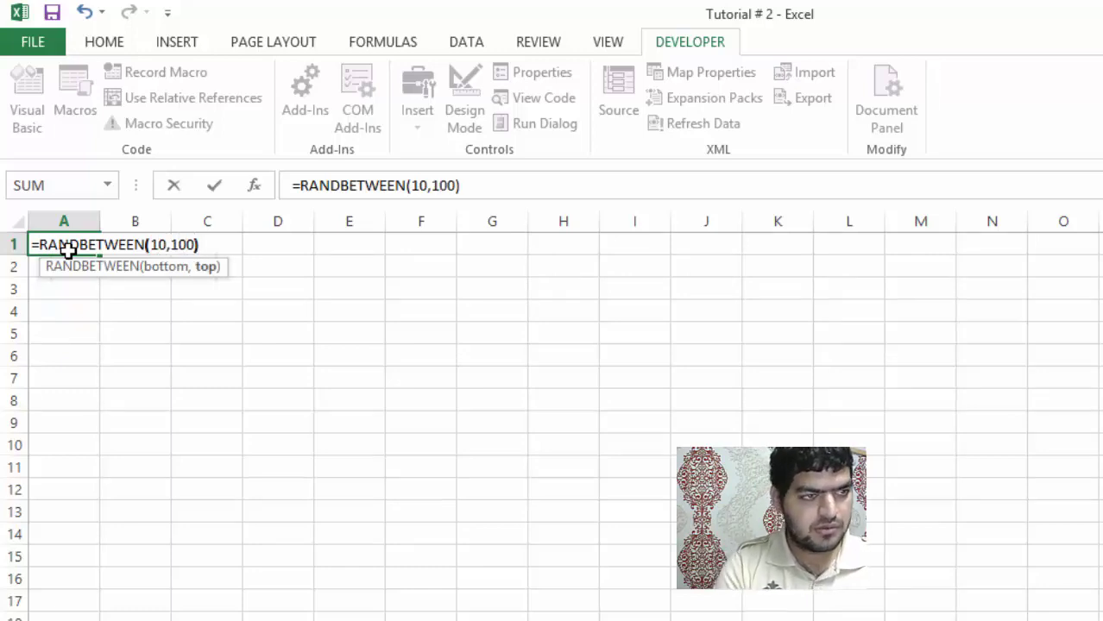
key("Return")
- Fill the formula across to column I and down to row 16, then return to the VBA editor
left_click(82, 250)
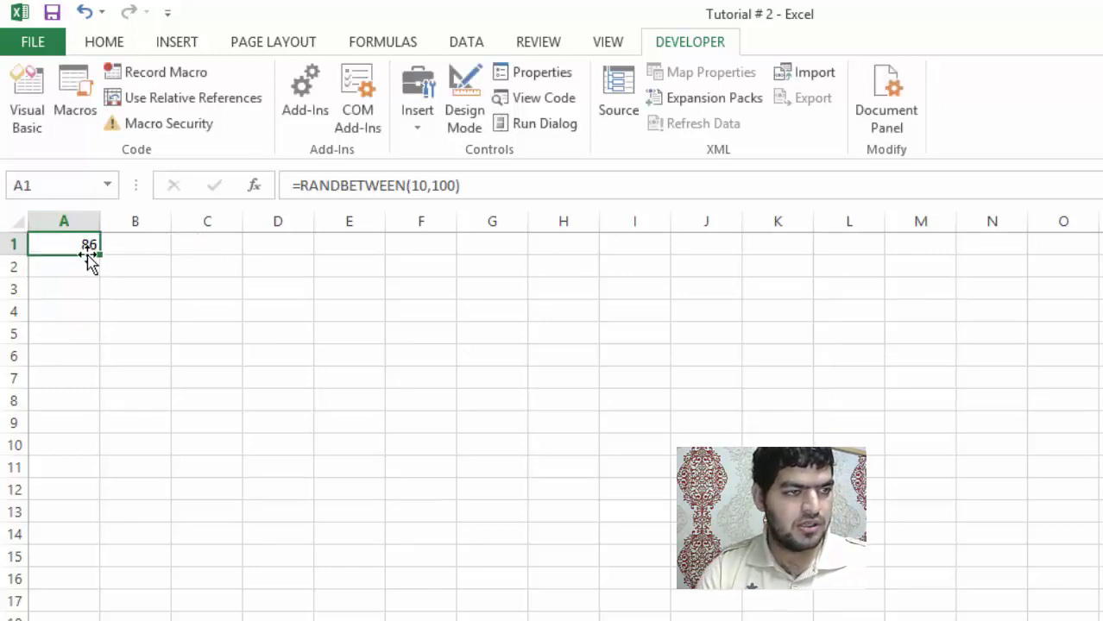
mouse_move(100, 254)
left_mouse_down()
mouse_move(653, 396)
mouse_move(671, 259)
left_mouse_up()
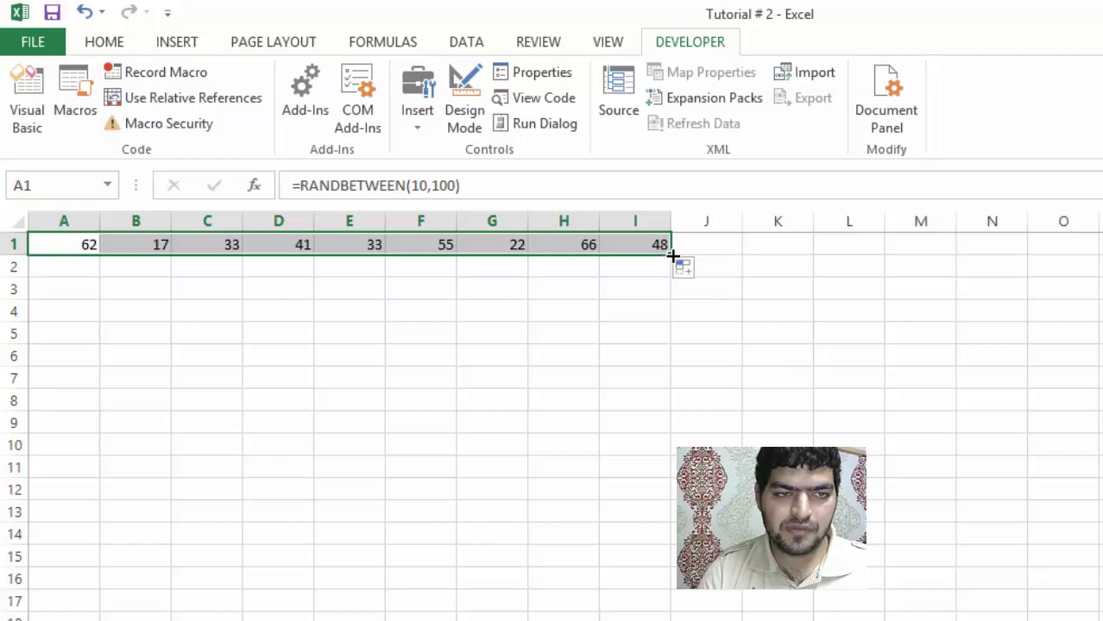
left_click_drag(672, 255, 666, 592)
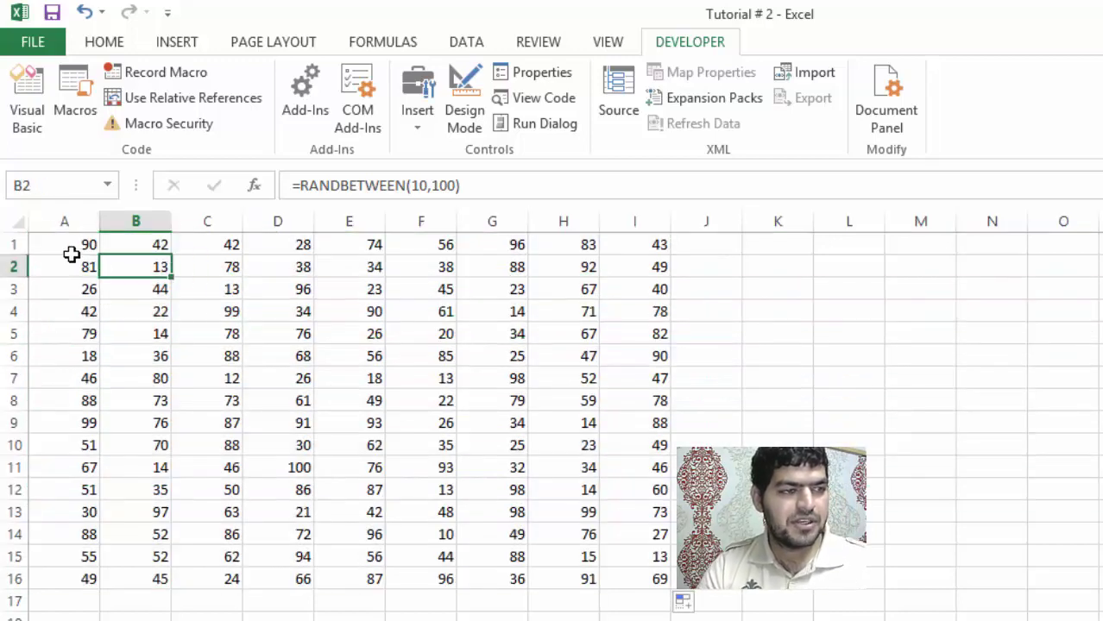
mouse_move(78, 246)
left_mouse_down()
mouse_move(646, 592)
mouse_move(645, 573)
left_mouse_up()
left_click(78, 251)
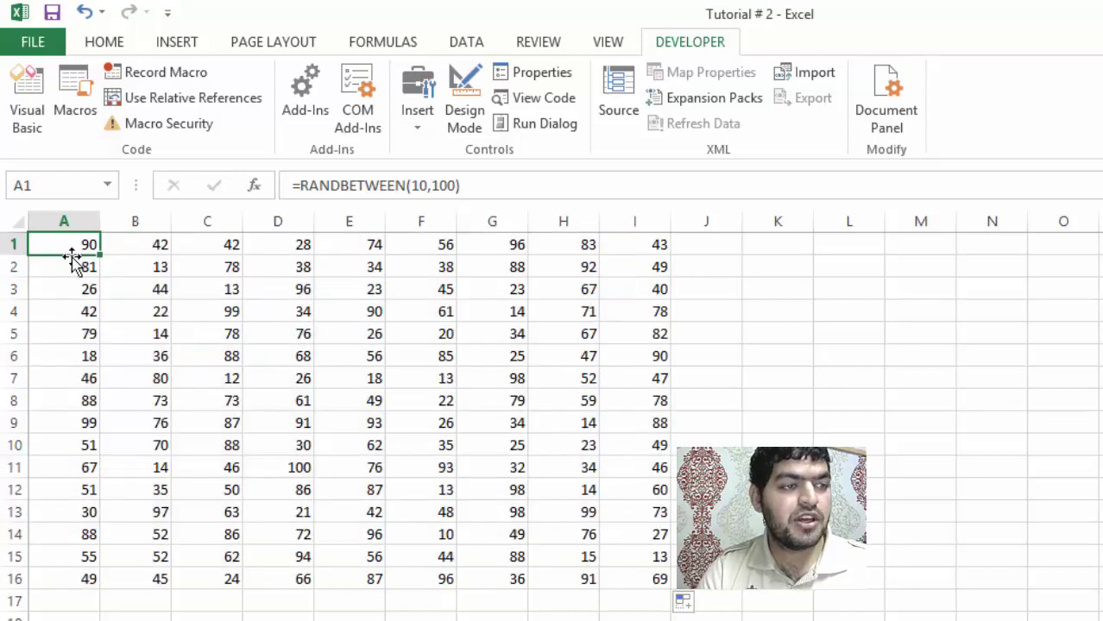
left_click(74, 267)
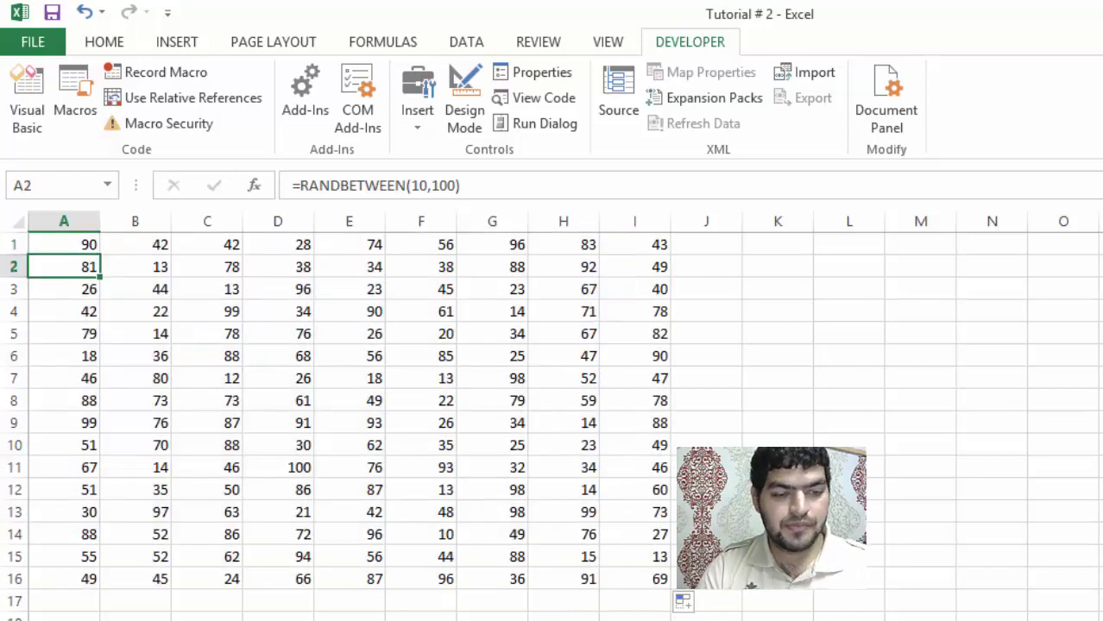
key("alt+F11")
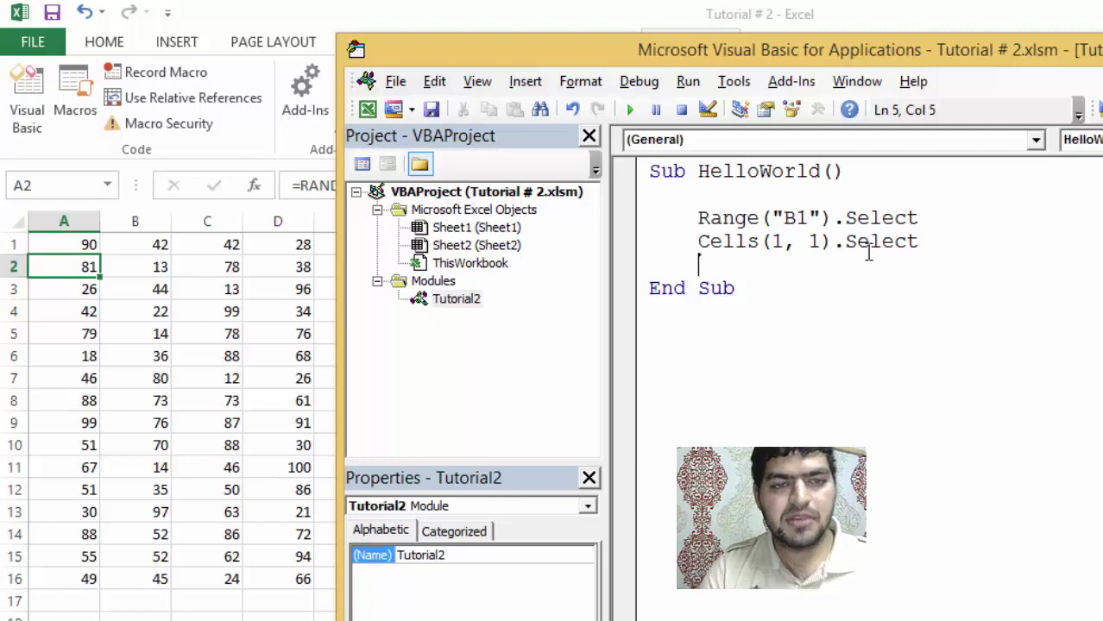
- Replace the Cells and Range lines in HelloWorld with a partial Range(" statement
left_click_drag(922, 242, 686, 244)
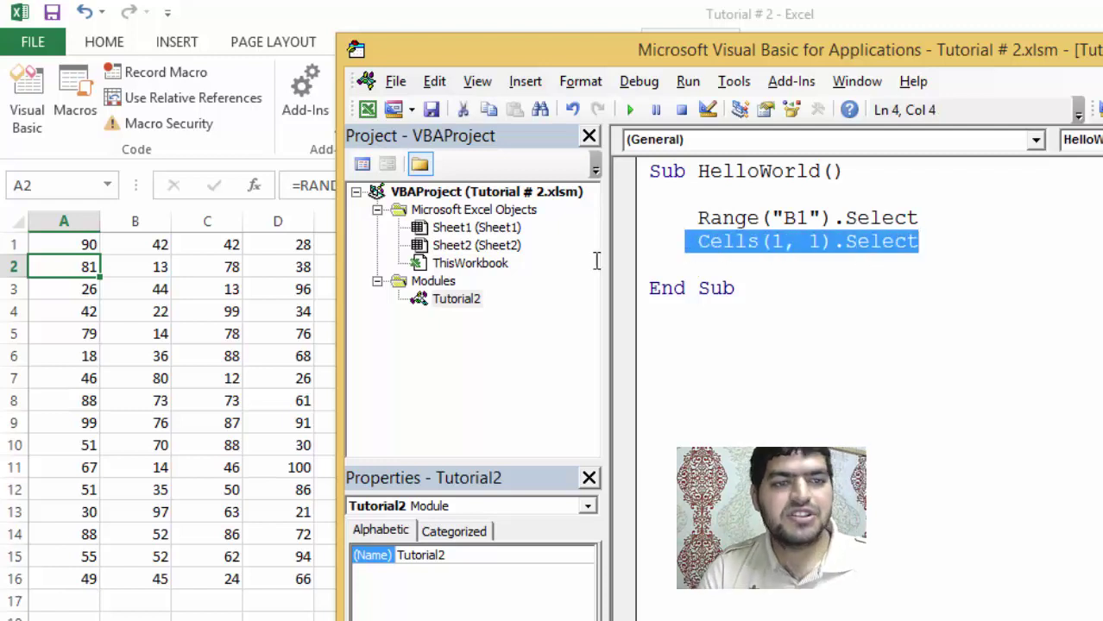
key("Down")
key("BackSpace")
key("BackSpace")
key("BackSpace")
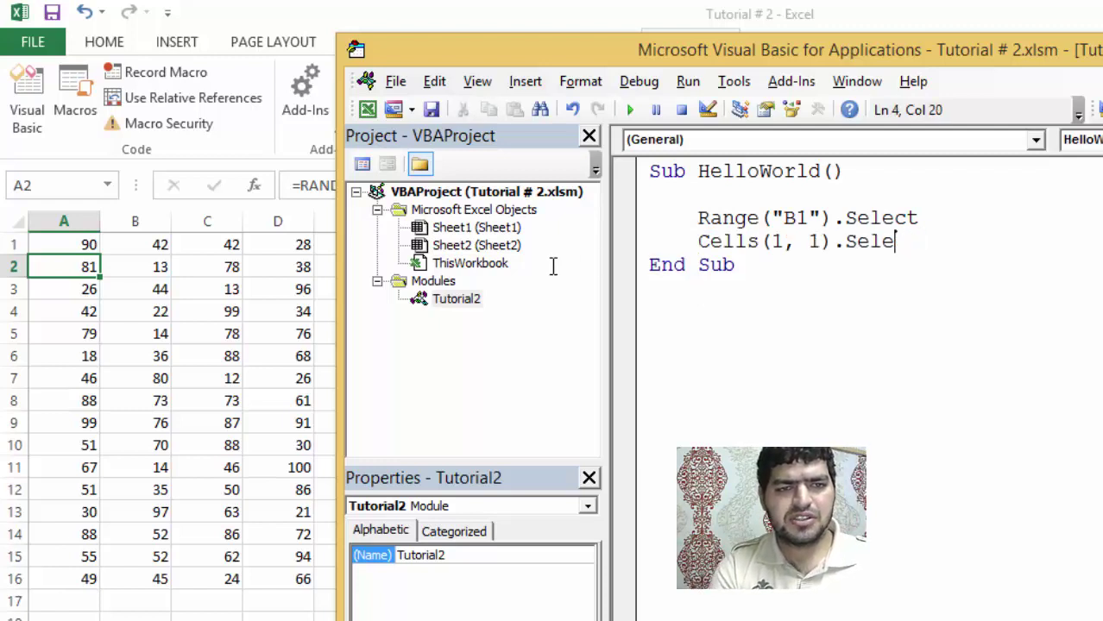
key("BackSpace")
key("BackSpace")
key("BackSpace")
key("BackSpace")
key("BackSpace")
key("BackSpace")
key("BackSpace")
key("BackSpace")
key("BackSpace")
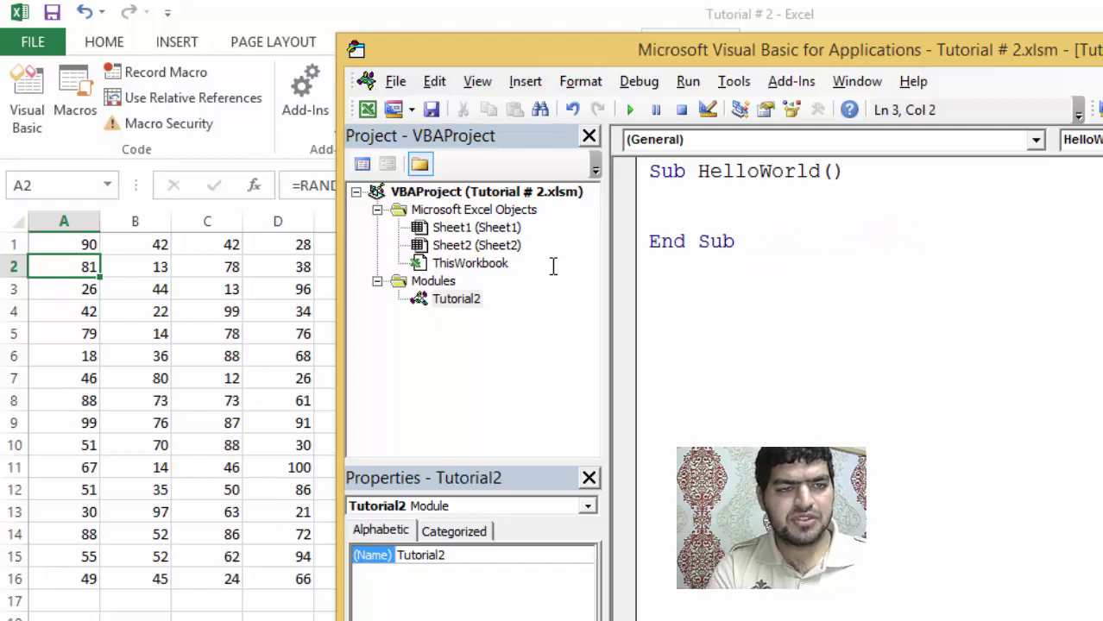
type("Range")
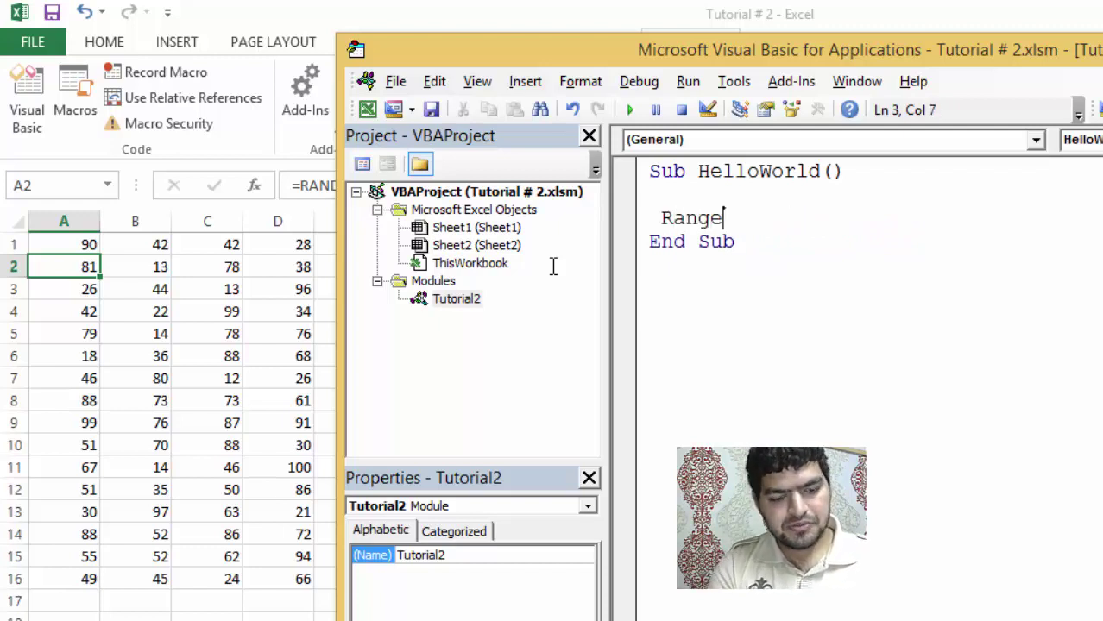
type("(")
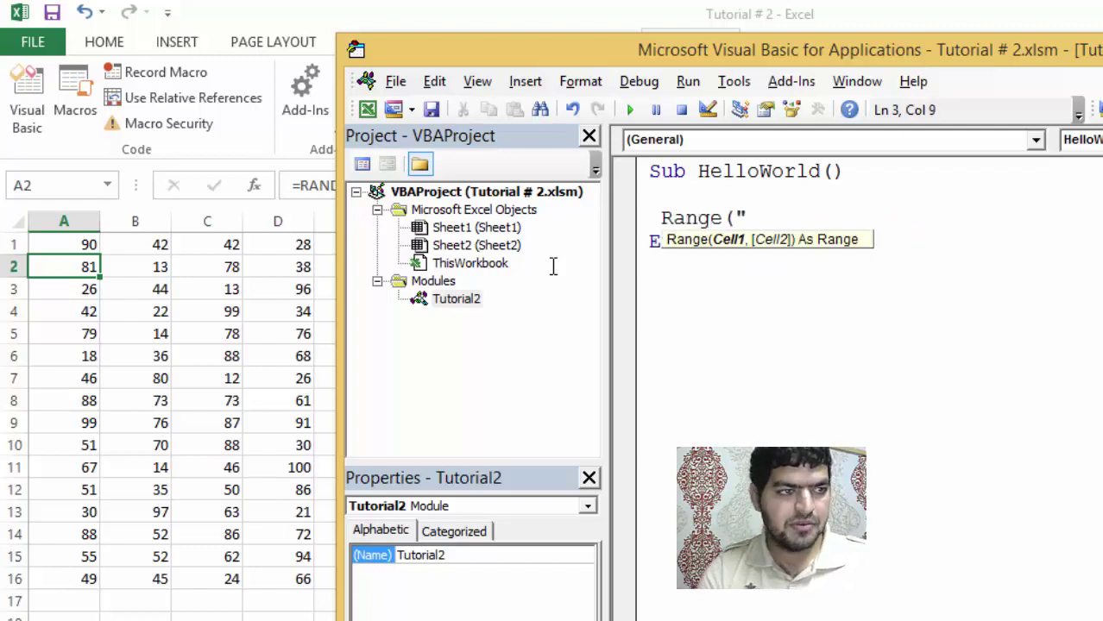
- Select A1:A16 on the worksheet to see the target range, then go back to the code
left_click(49, 244)
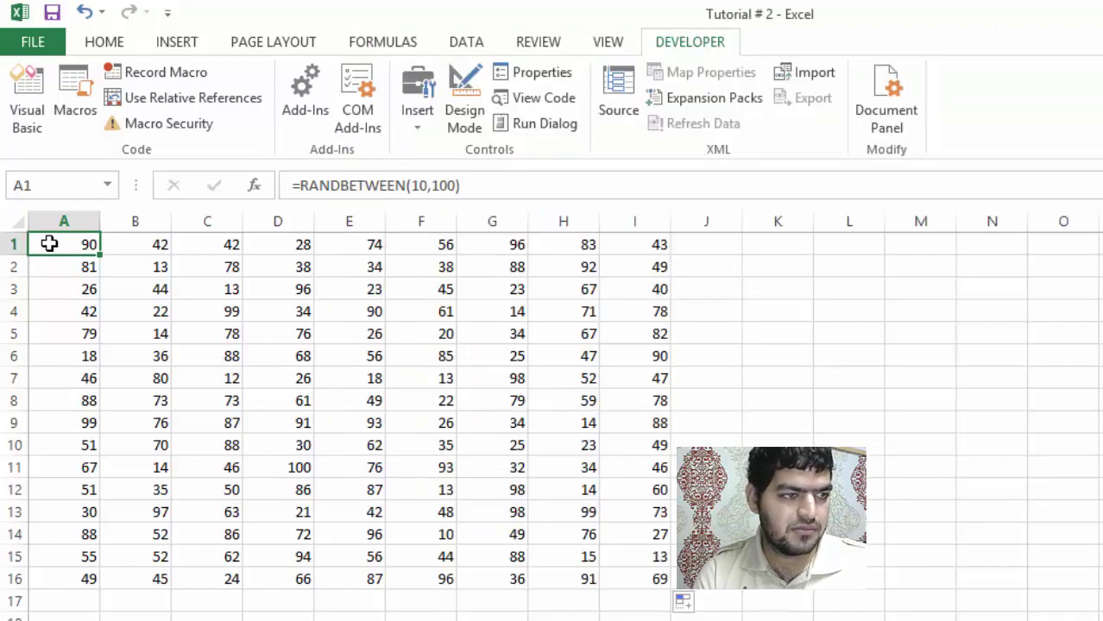
left_click_drag(50, 244, 42, 578)
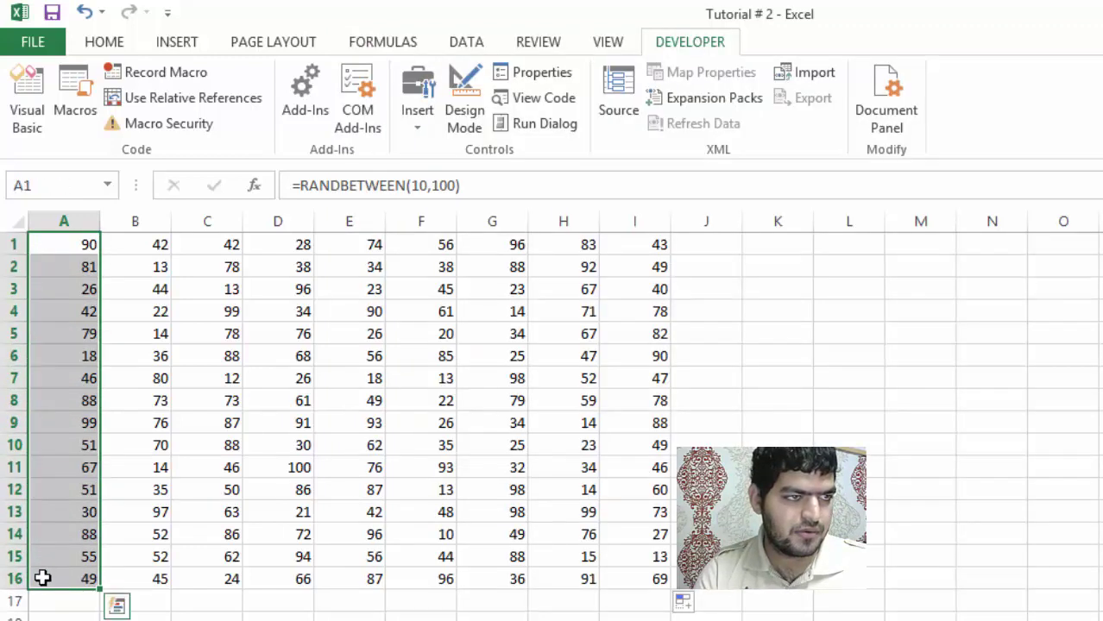
left_click(55, 235)
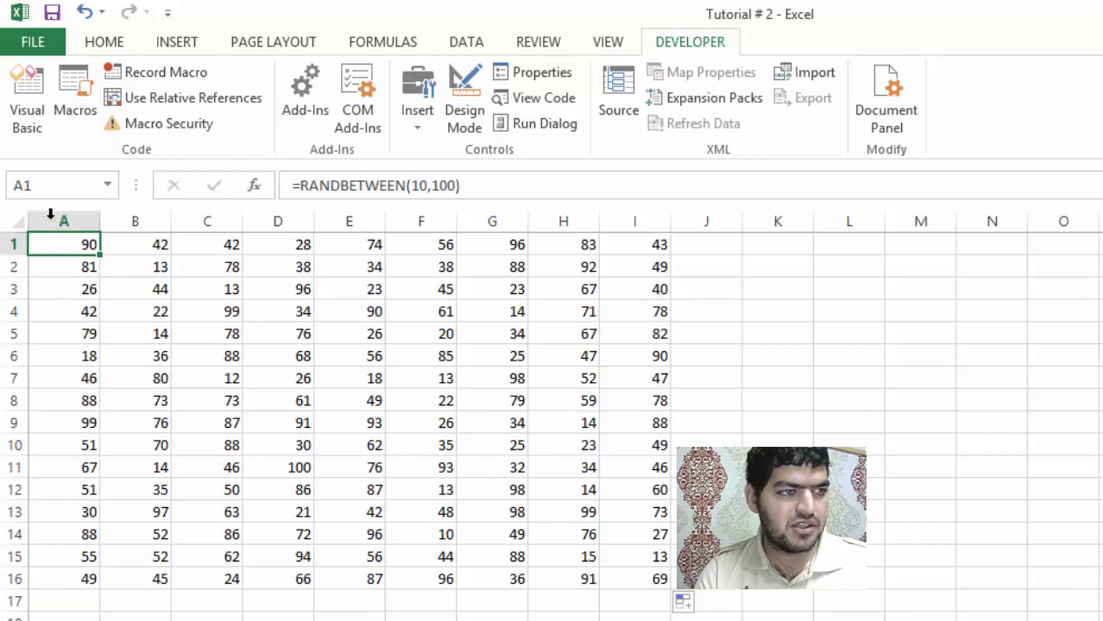
left_click_drag(84, 244, 78, 580)
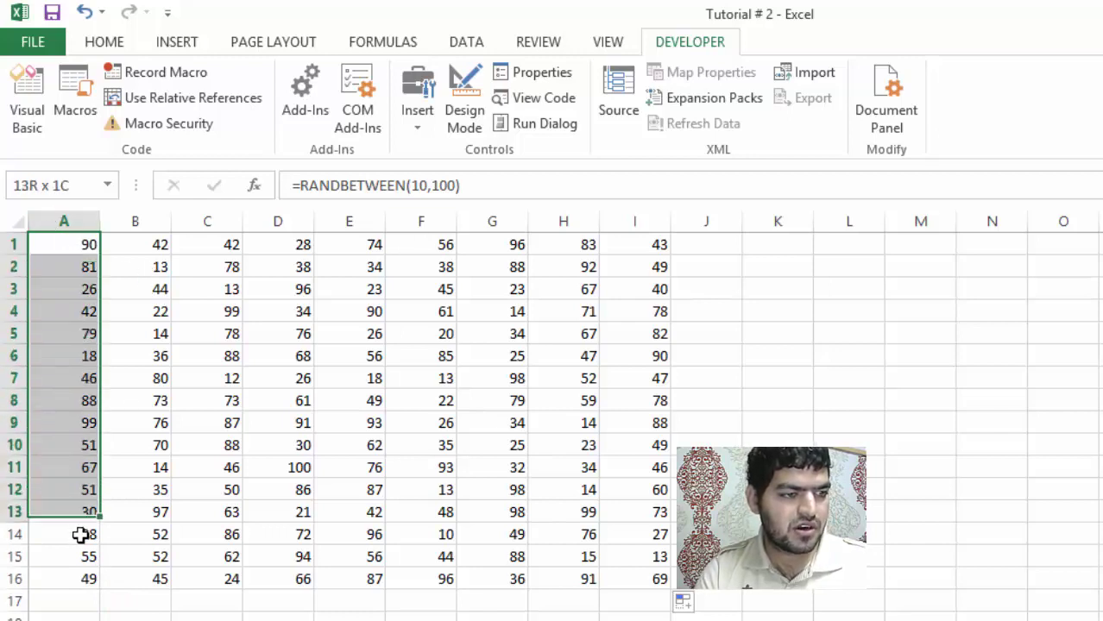
left_click(69, 245)
left_click(70, 578)
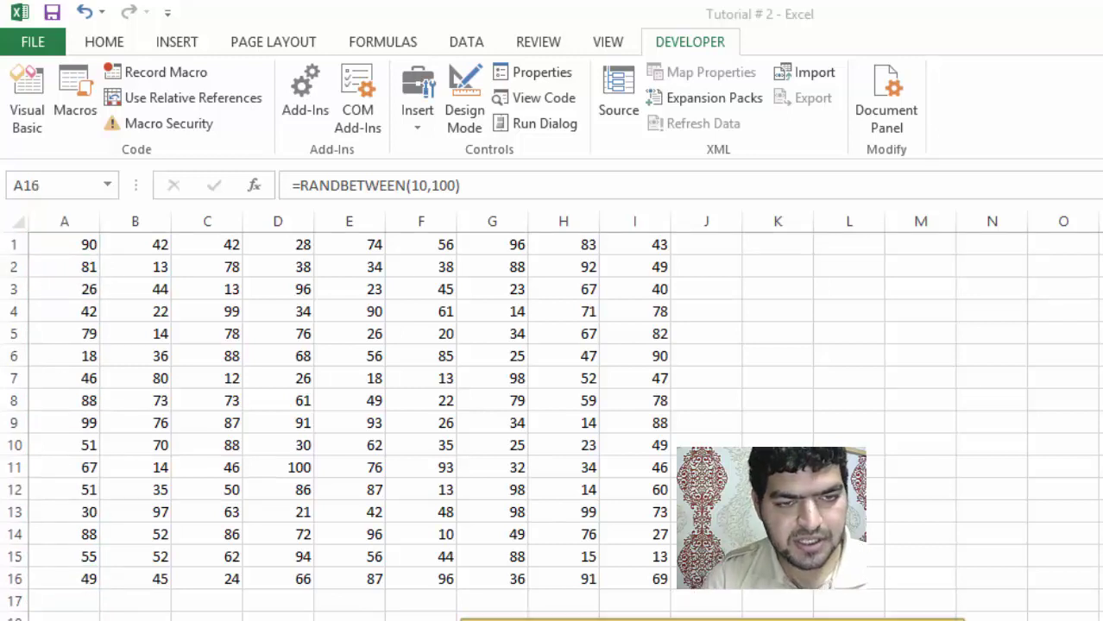
key("alt+F11")
- Finish the line as Range("A1:A16").Select and run HelloWorld to select A1:A16
type("A1:")
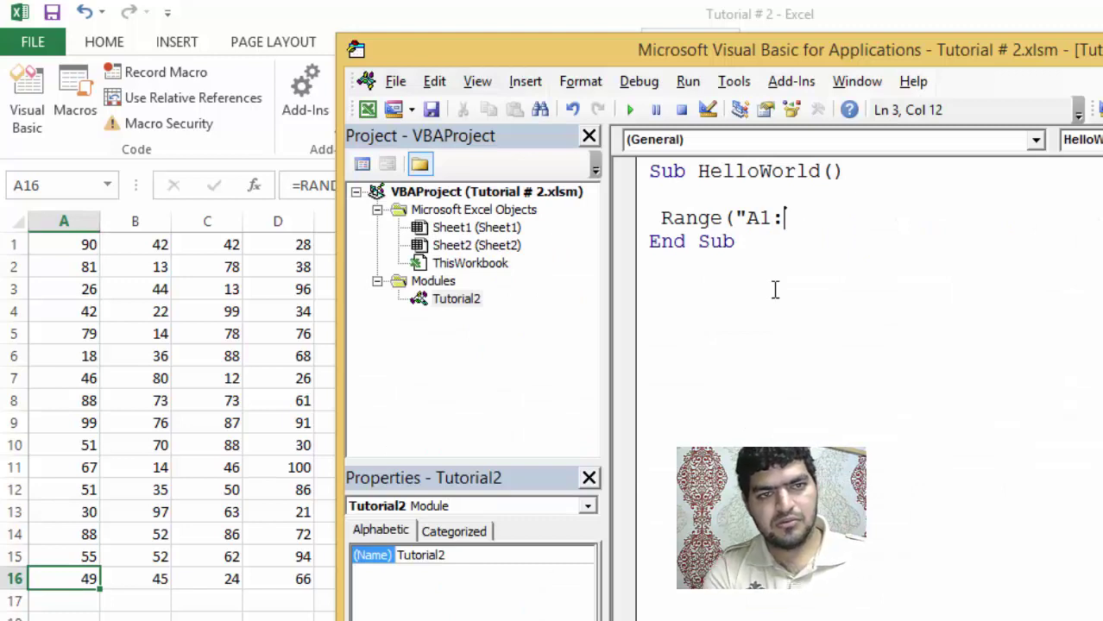
type("A")
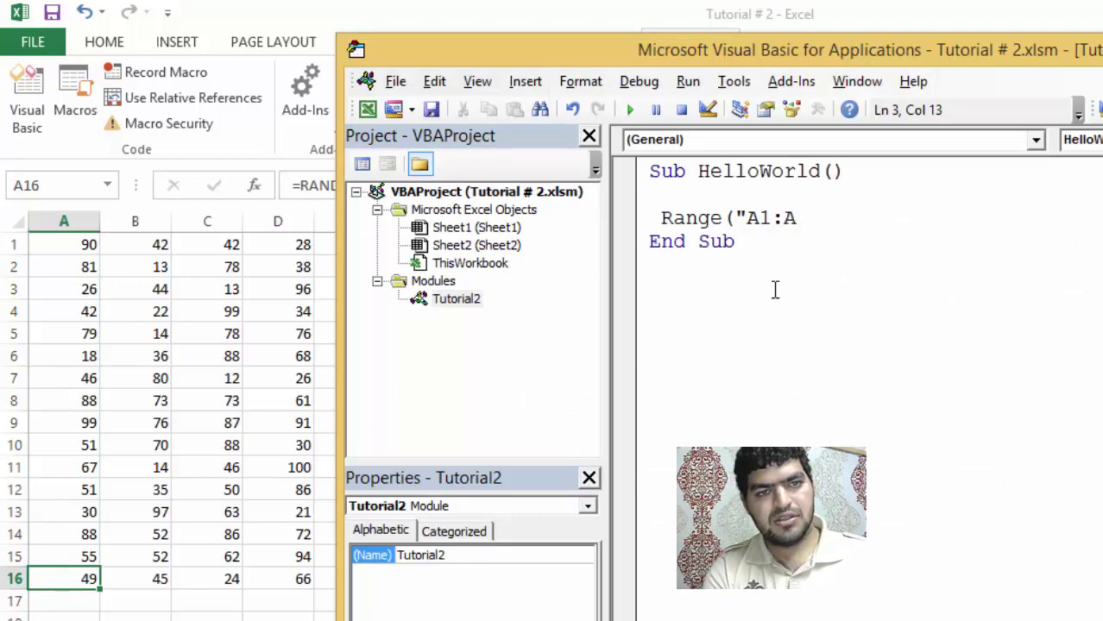
type("16\"")
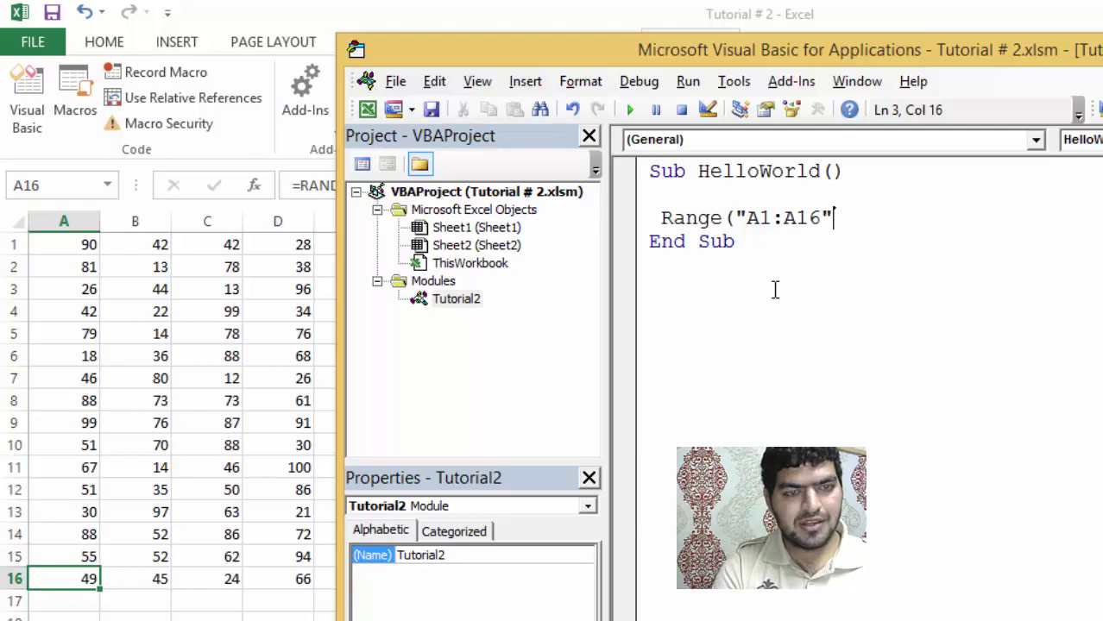
type(").")
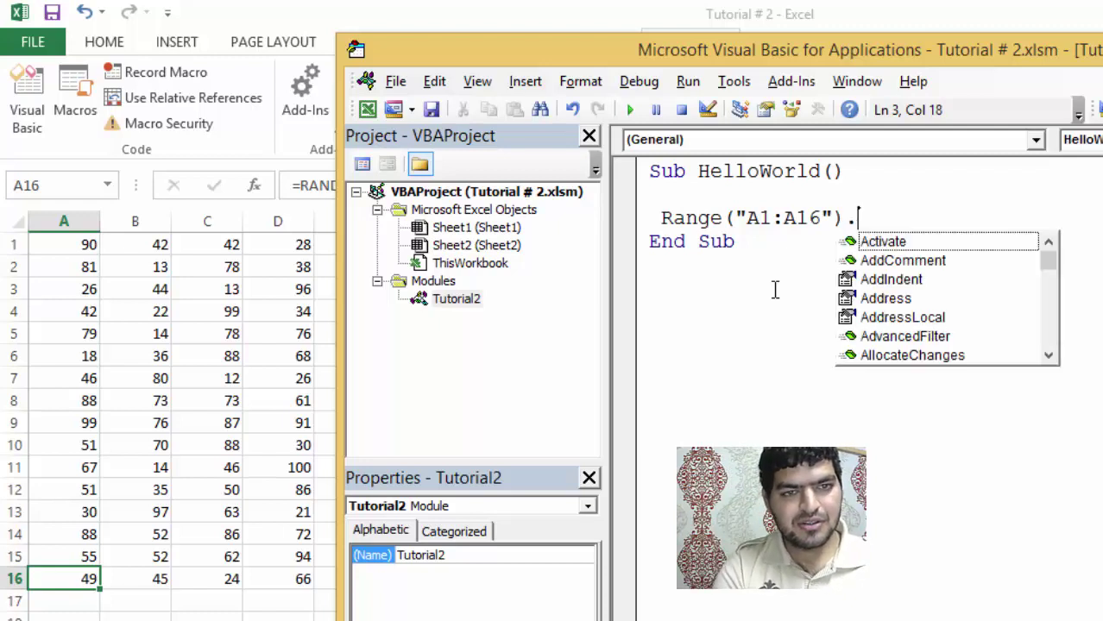
type("Se")
key("Return")
left_click(736, 265)
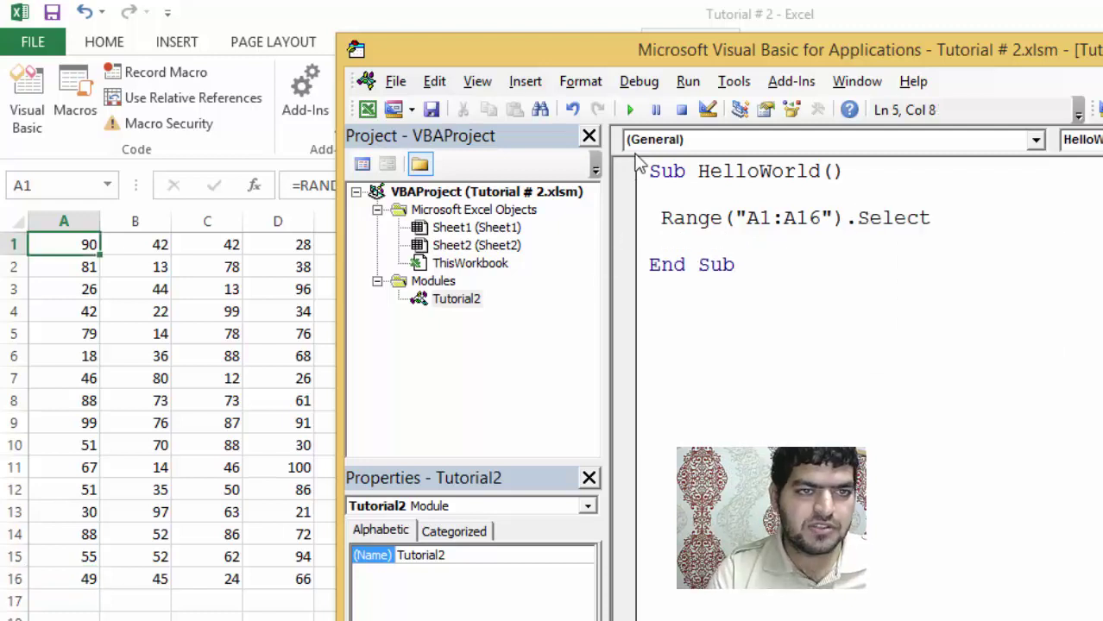
left_click(631, 109)
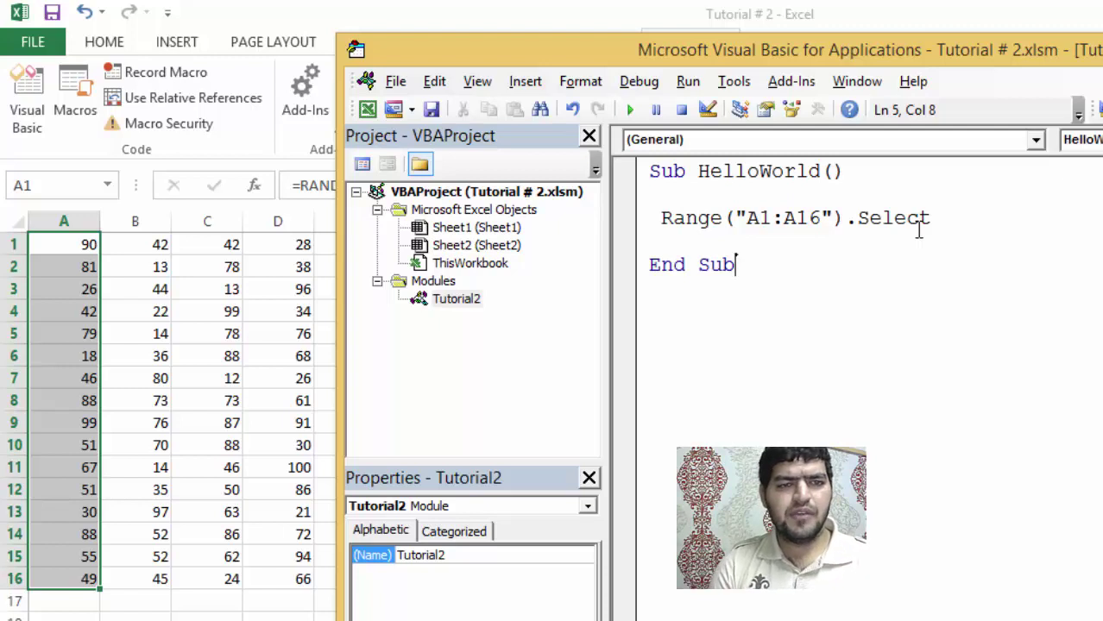
- Comment out the Range("A1:A16").Select line with an apostrophe
left_click(929, 226)
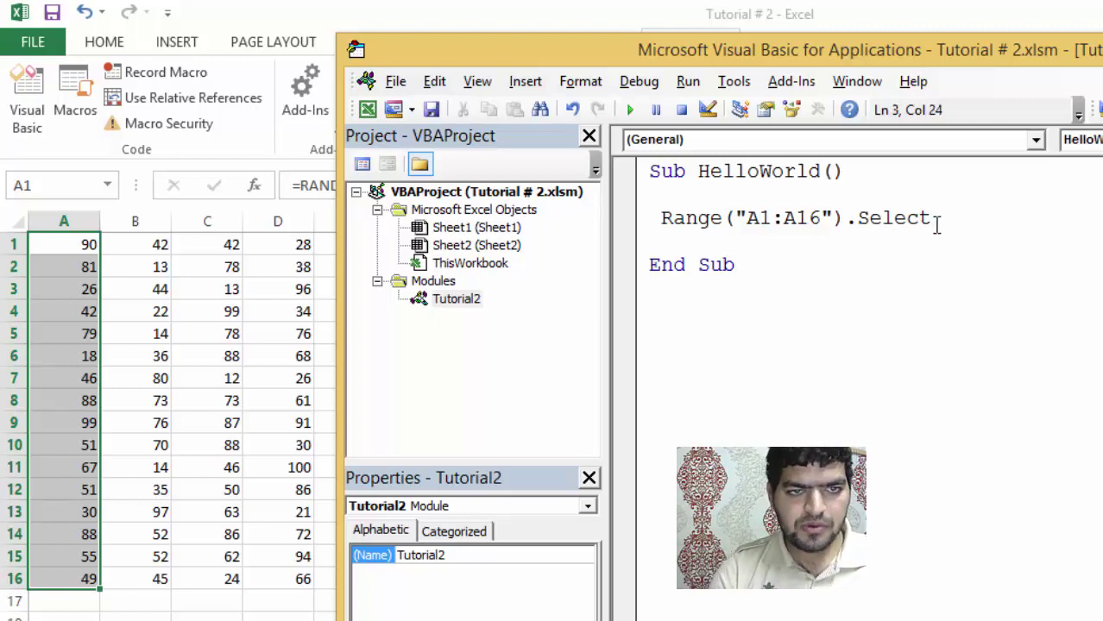
left_click(662, 220)
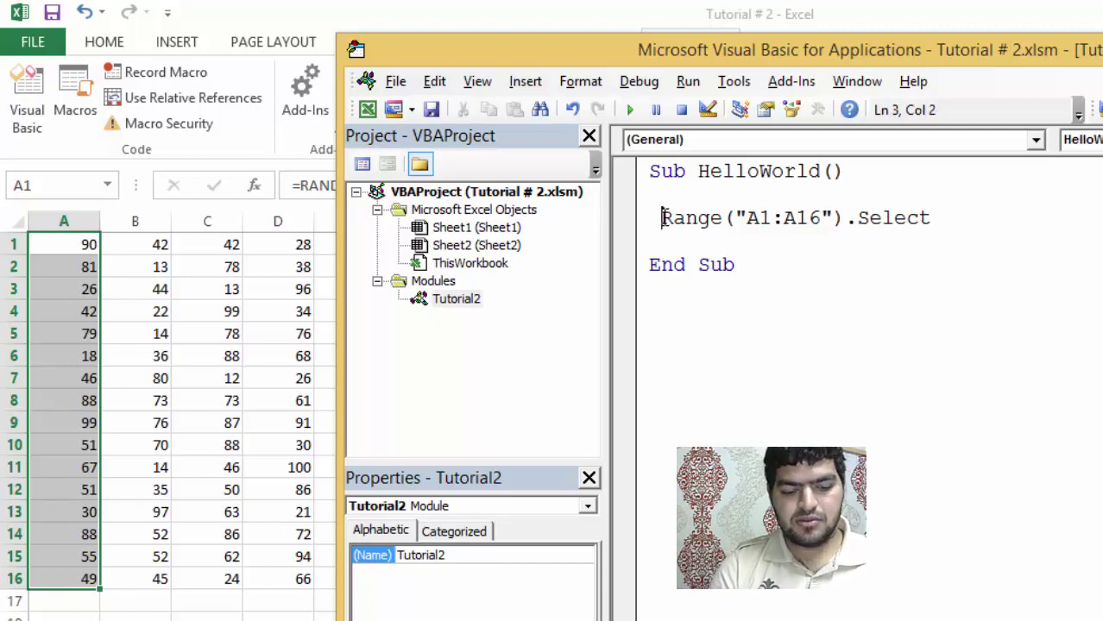
type("'")
key("Down")
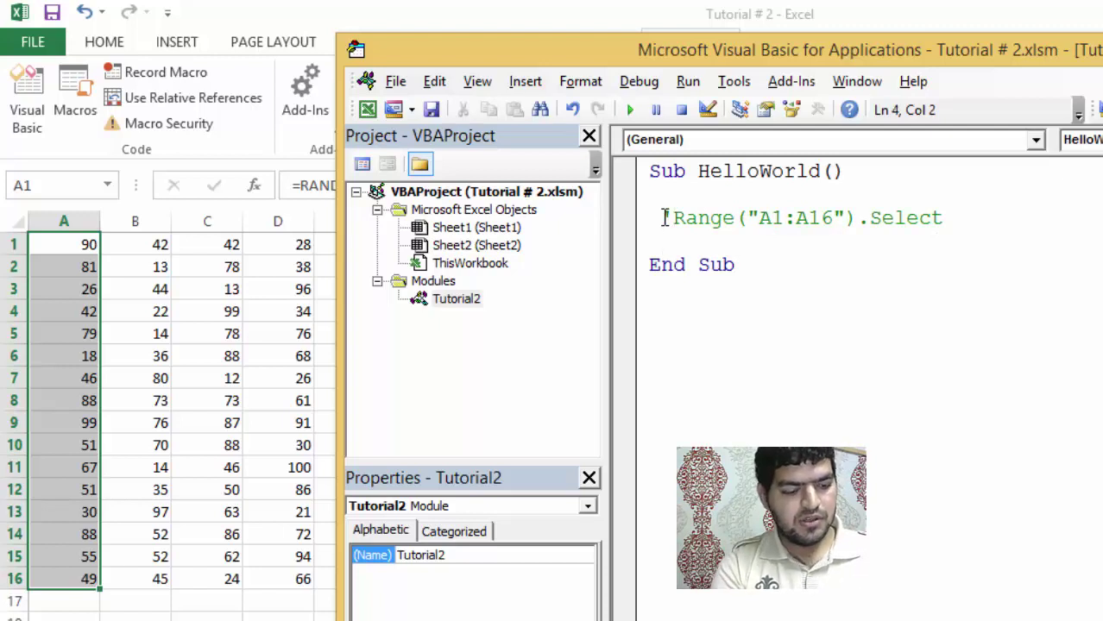
- Type Range("A1","B16") on the new line below
type("A")
key("BackSpace")
key("BackSpace")
type("Rang")
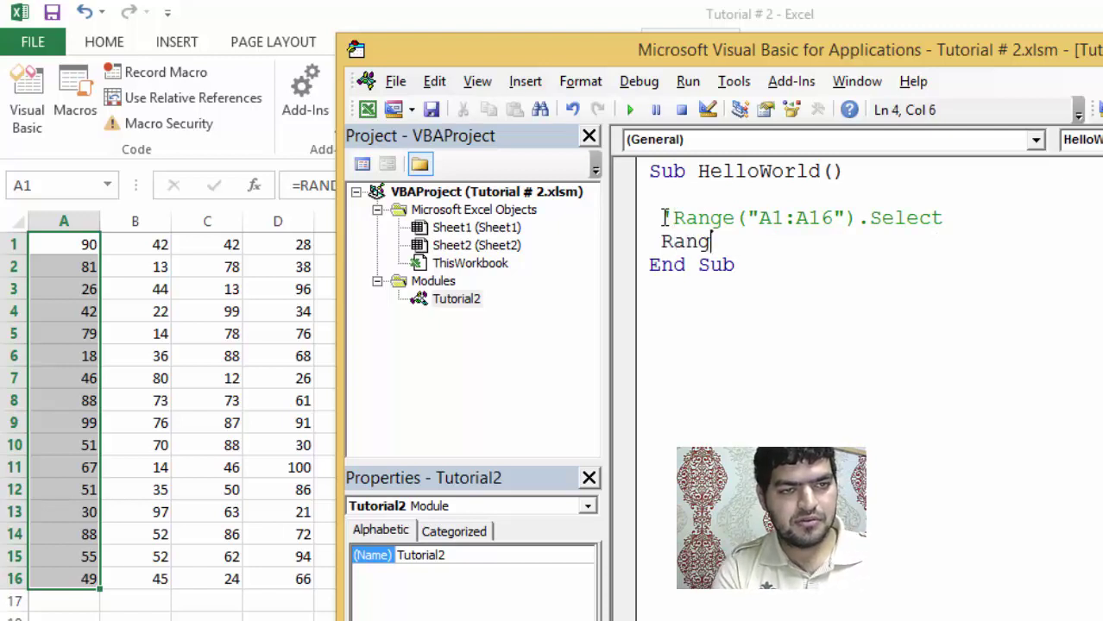
type("e(\"A1\"")
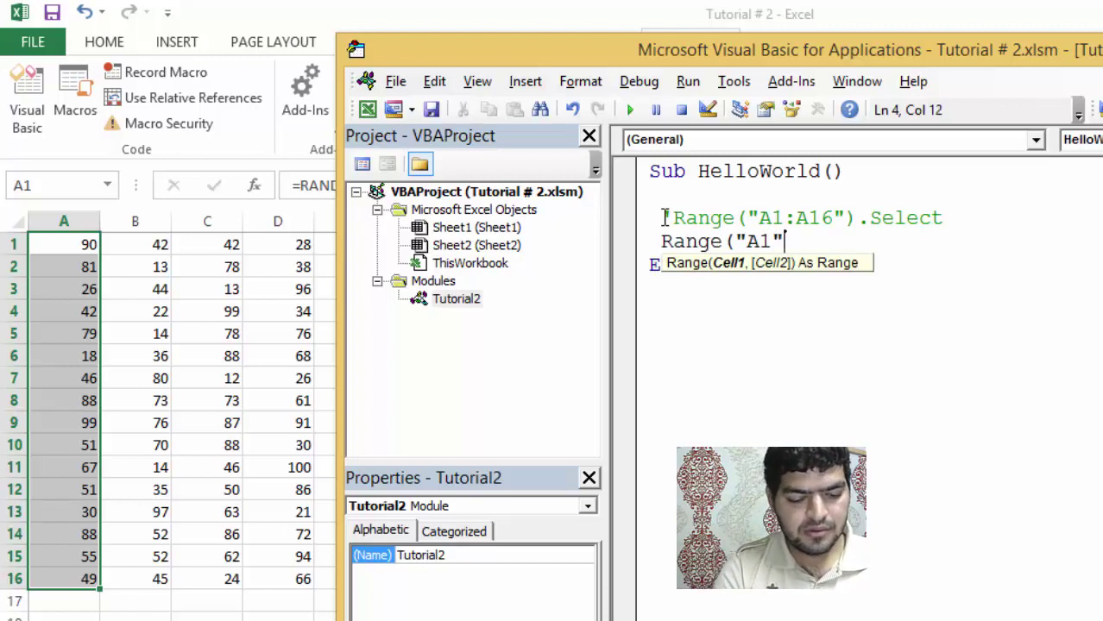
type(",")
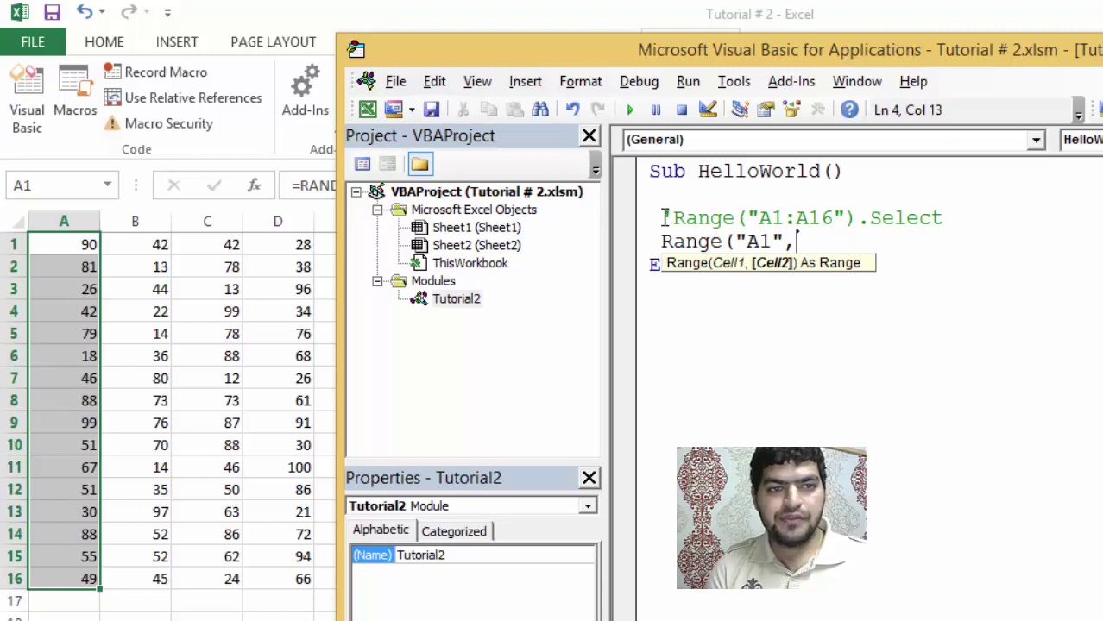
key("Left")
key("Left")
key("Right")
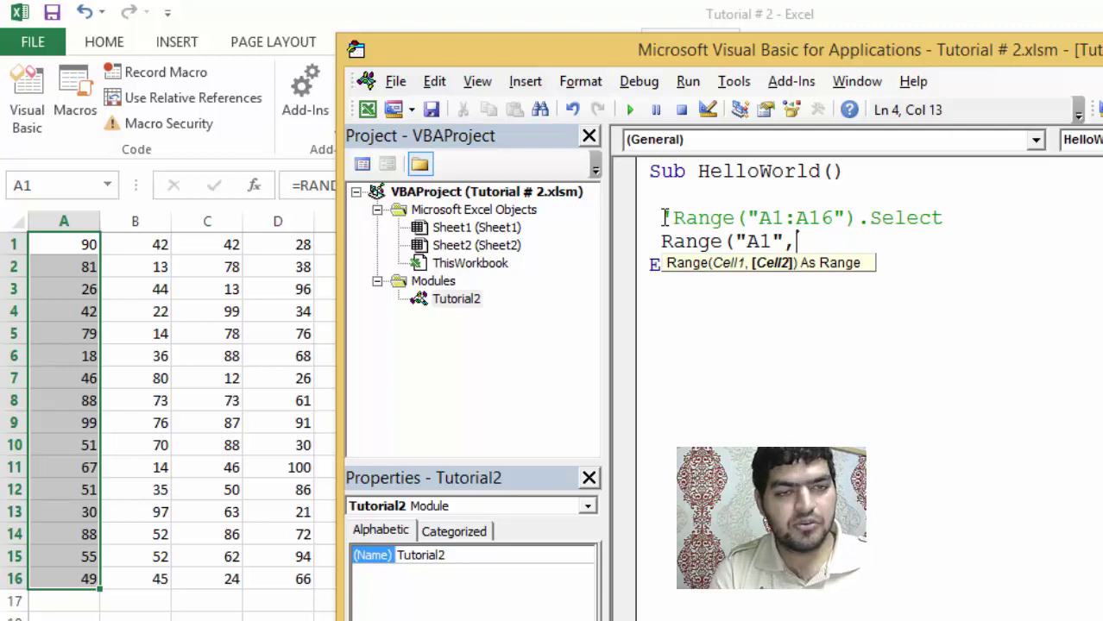
type("\"")
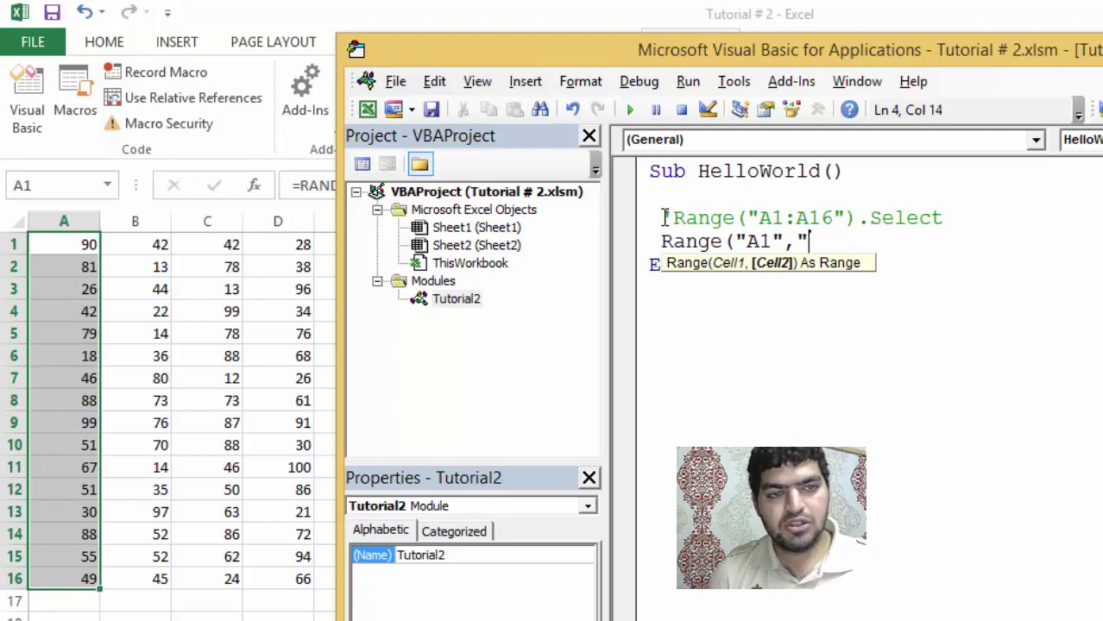
type("B1")
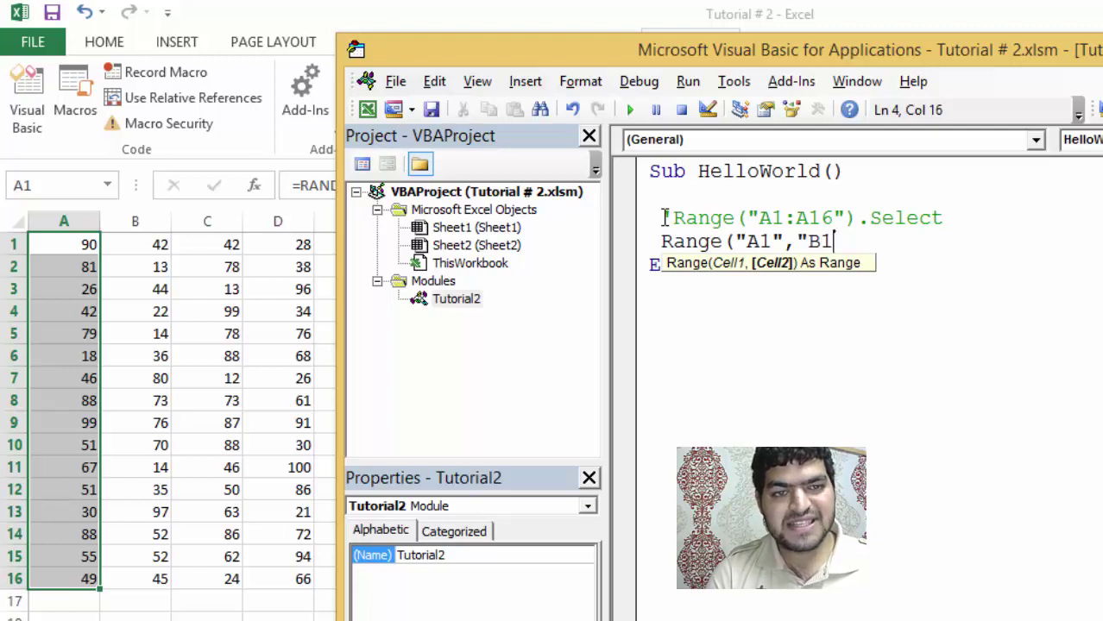
type("6\"")
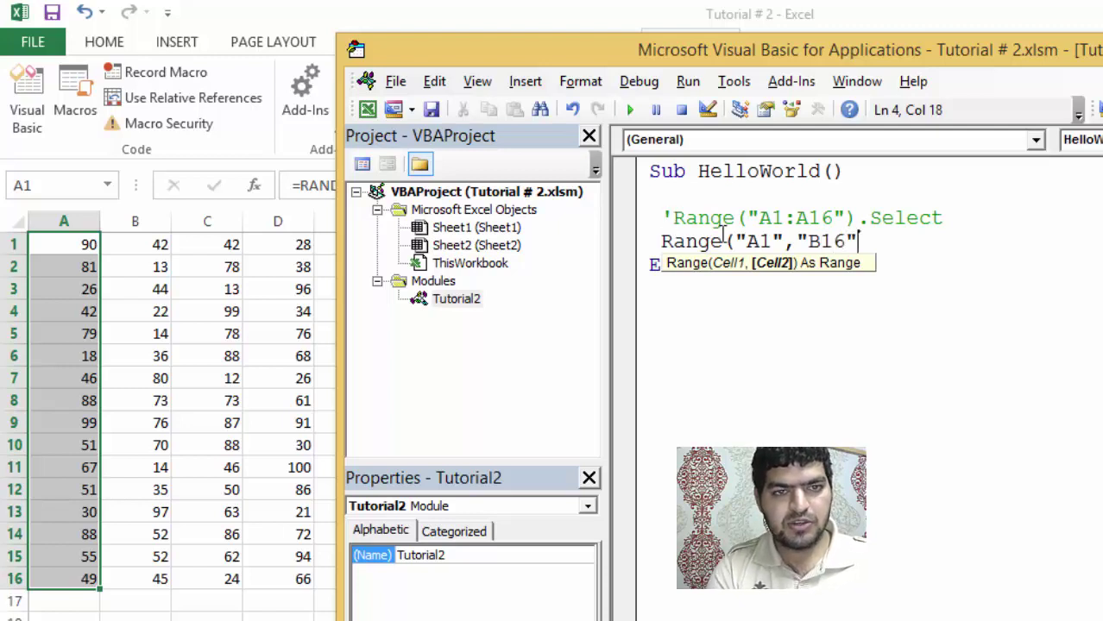
type(")")
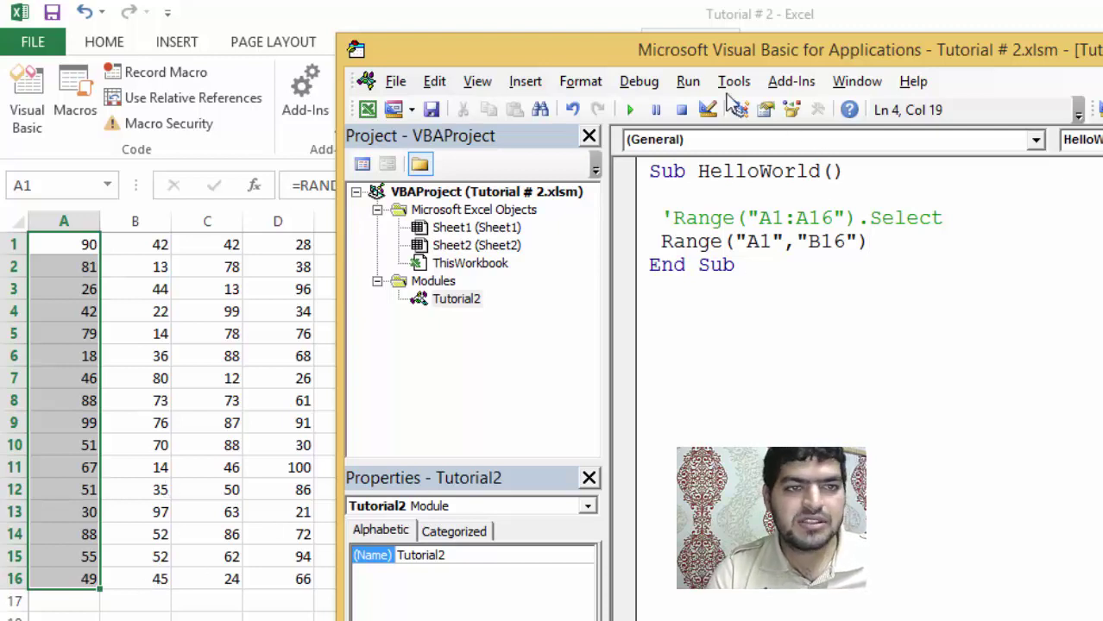
- Fix the 'Expected: =' error by appending .Select to Range("A1","B16"), then rerun to select A1:B16
left_click(640, 108)
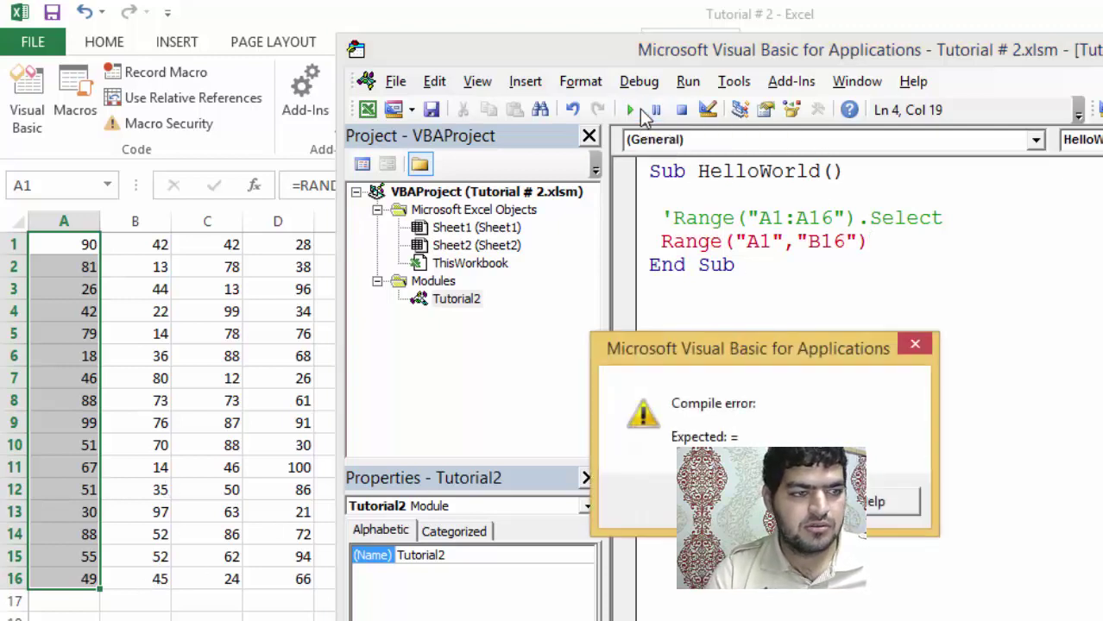
key("Return")
left_click(890, 242)
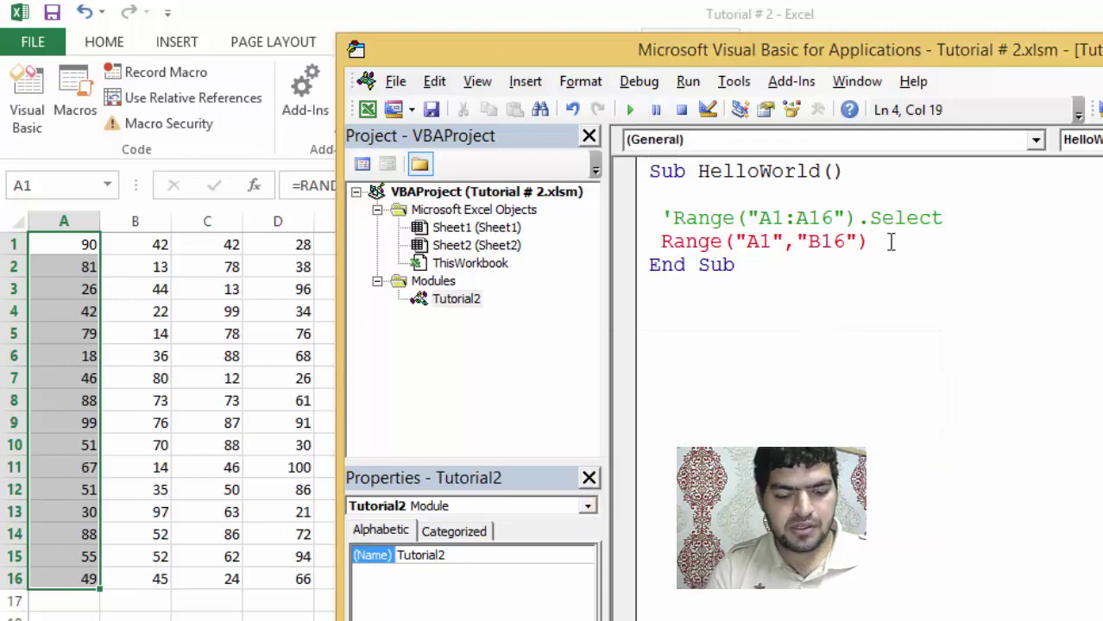
type(".Select")
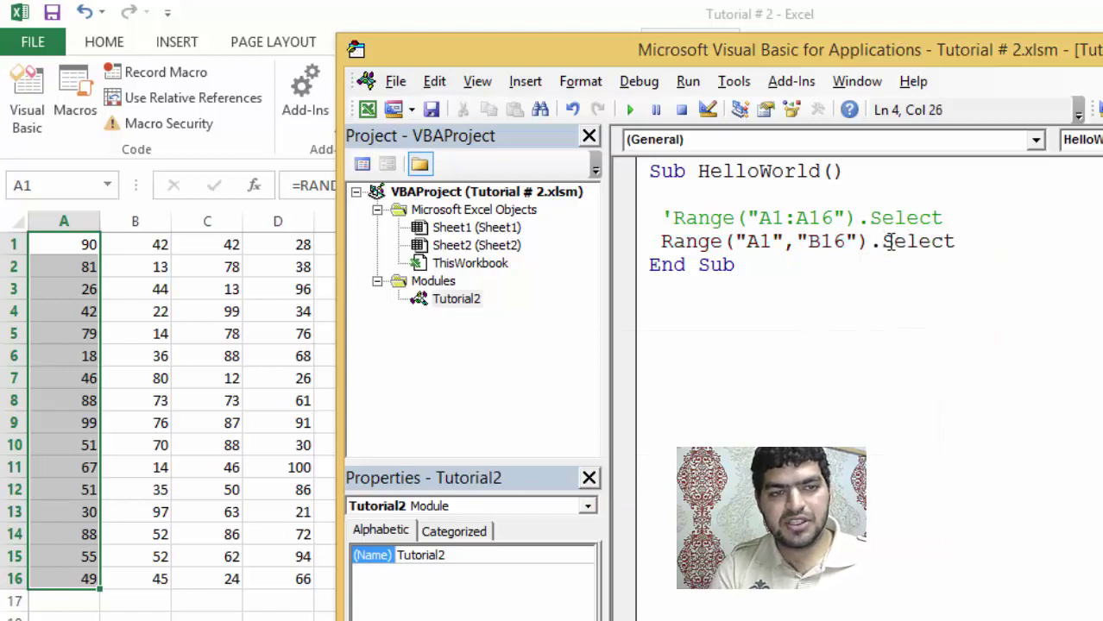
key("Down")
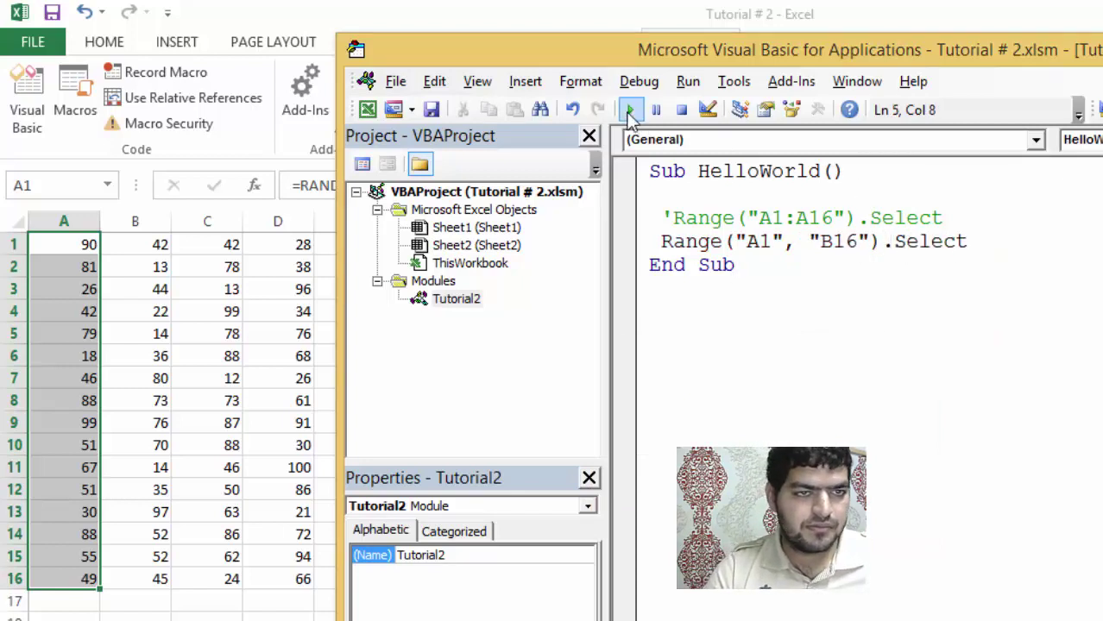
left_click(630, 110)
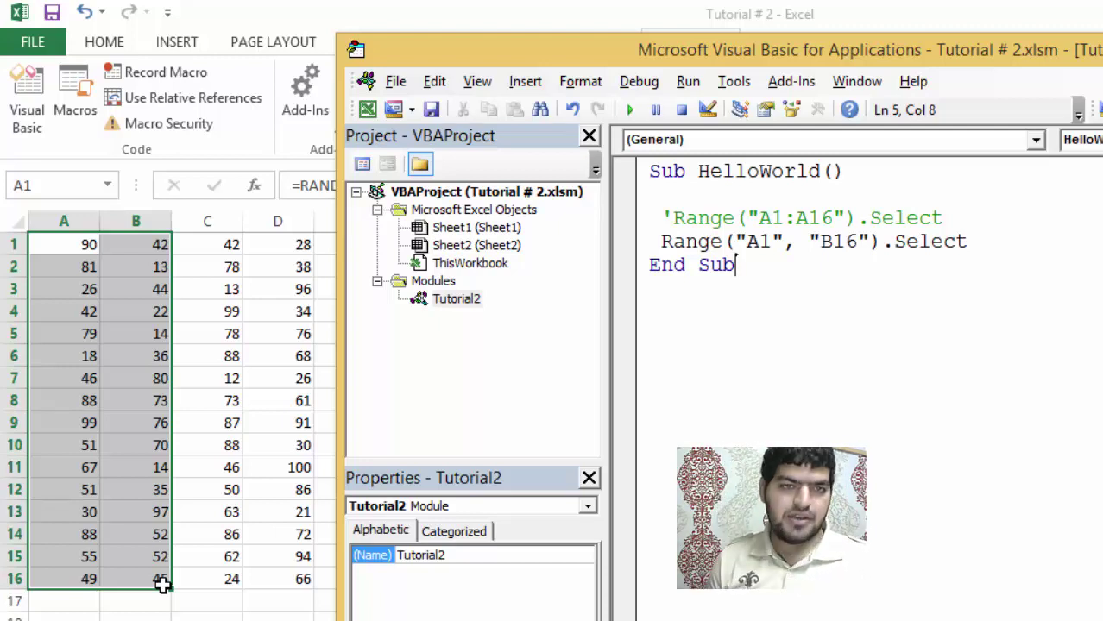
- Select the whole A1:I16 data block on the sheet, then return to the second Range line
left_click(195, 397)
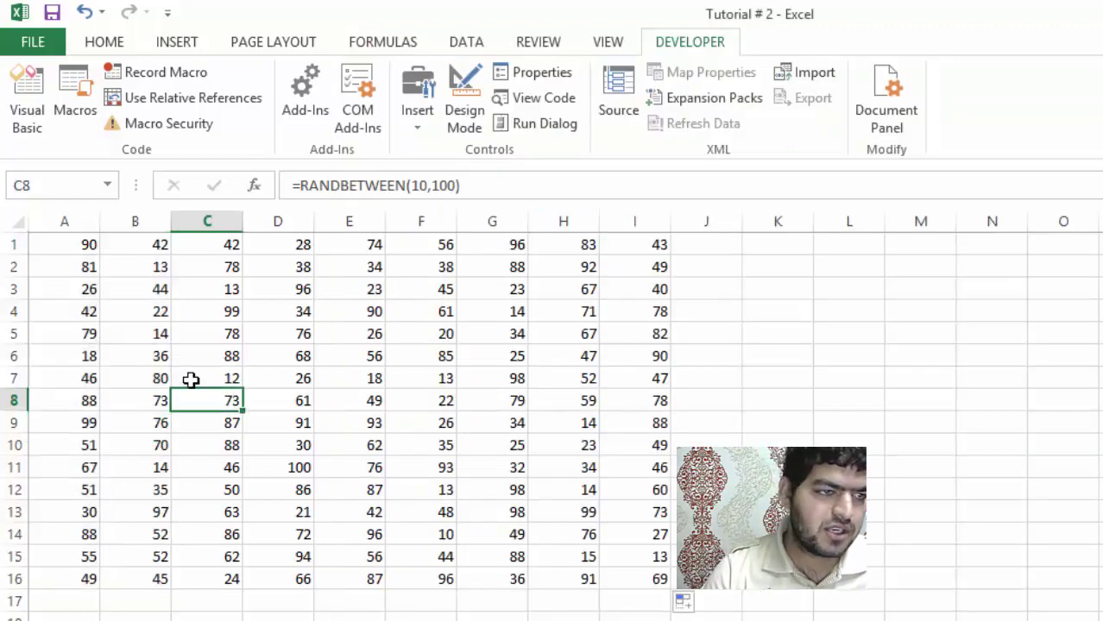
mouse_move(84, 246)
left_mouse_down()
mouse_move(388, 439)
mouse_move(656, 585)
left_mouse_up()
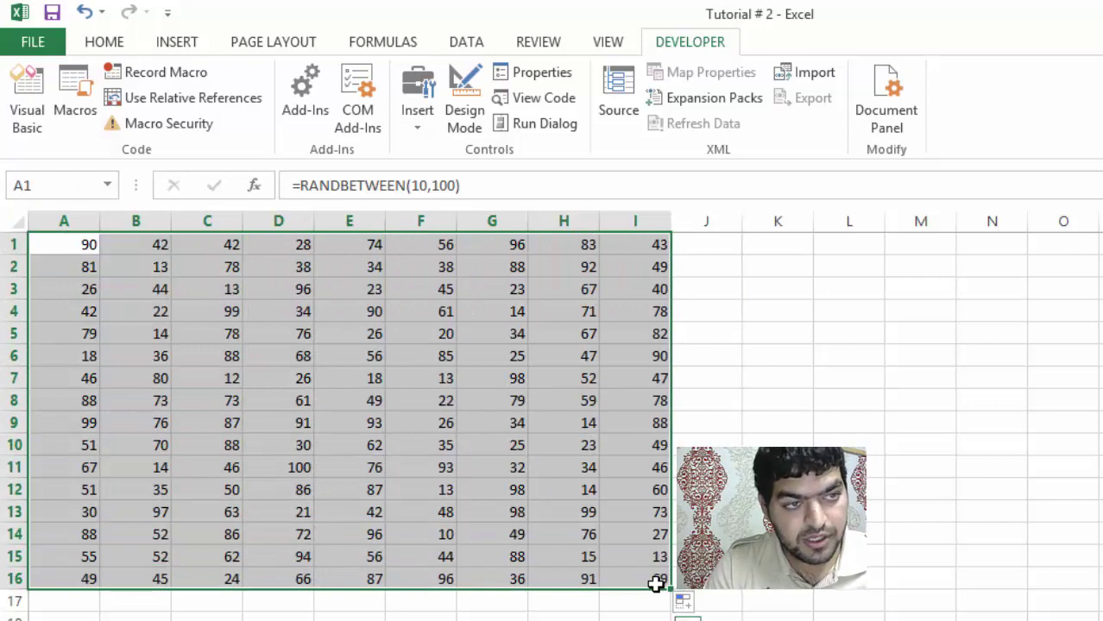
key("alt+F11")
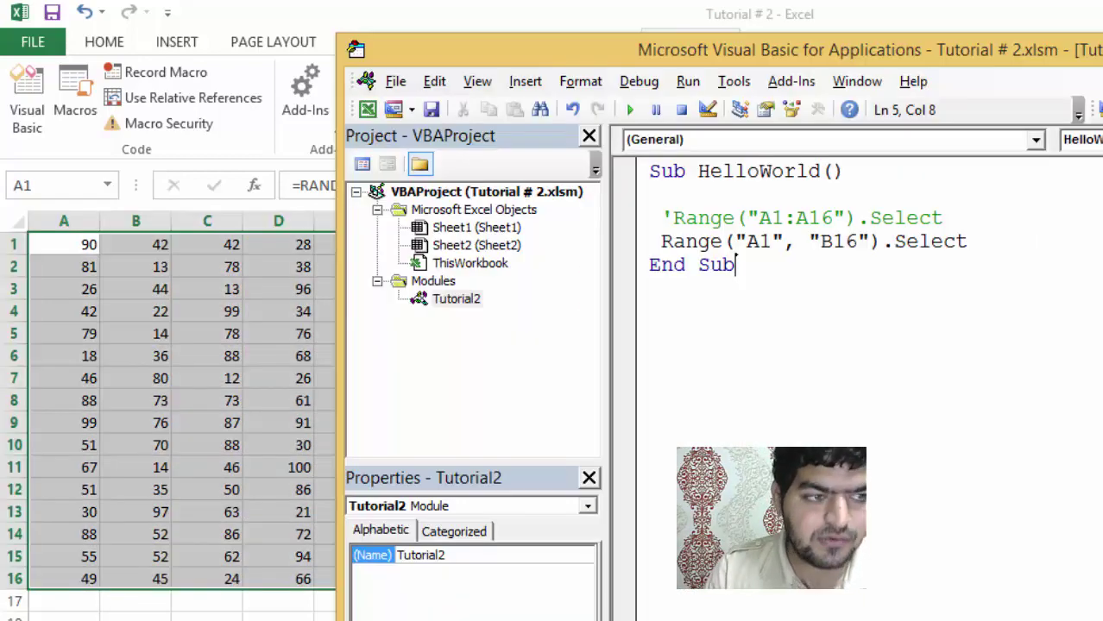
key("alt+F11")
left_click(58, 358)
left_click(41, 246)
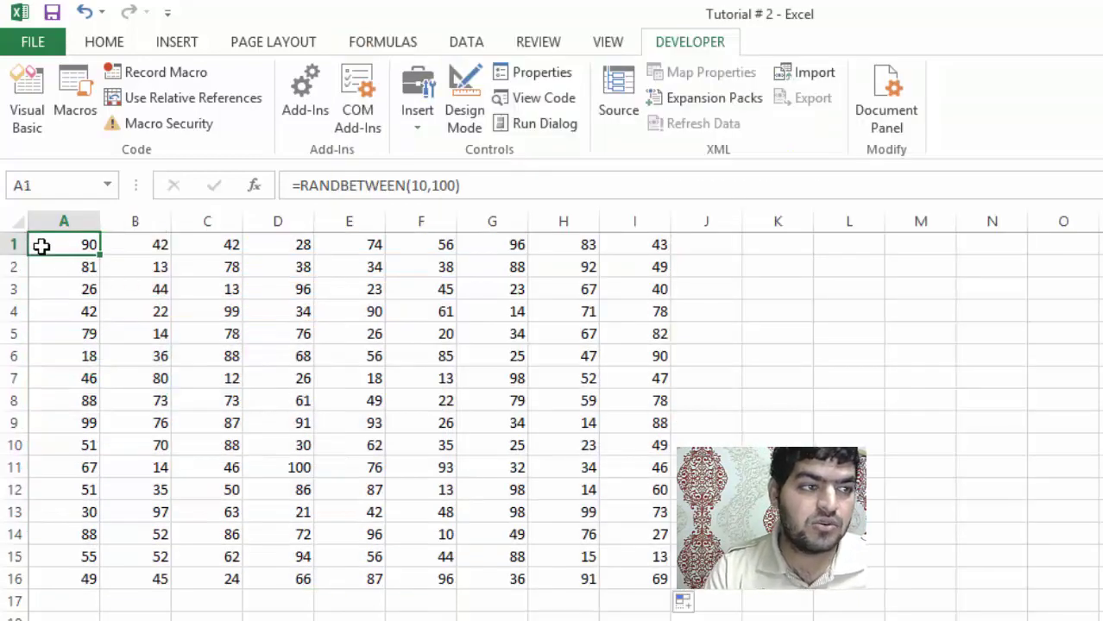
left_click_drag(47, 245, 138, 290)
left_click(67, 247)
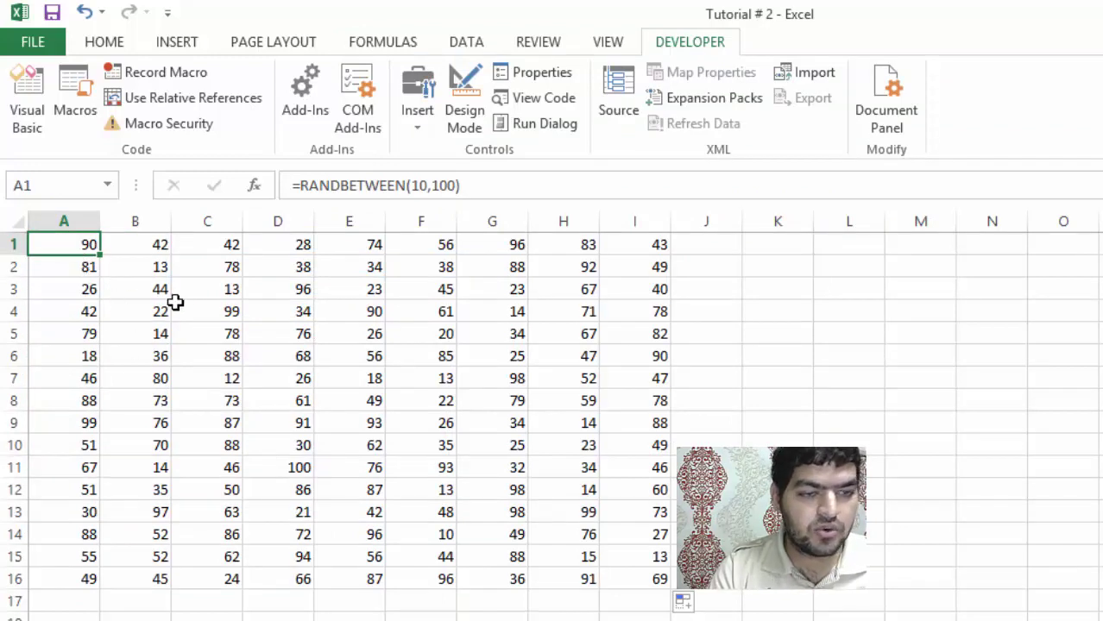
left_click_drag(60, 245, 657, 580)
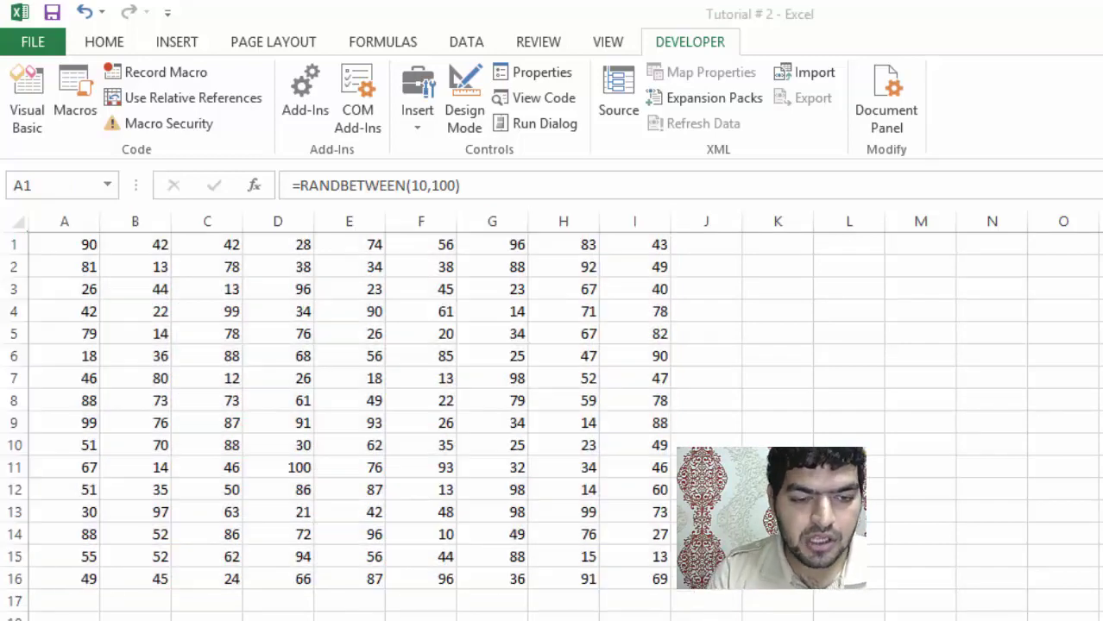
key("alt+F11")
left_click(991, 242)
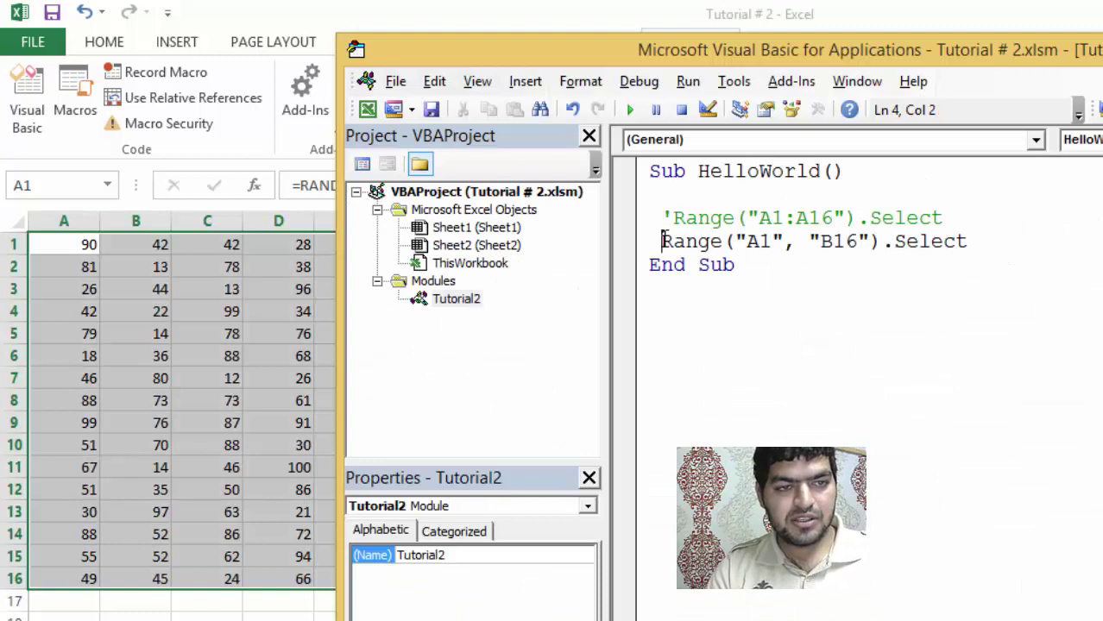
- Comment out Range("A1", "B16").Select, begin a new Range("A1") line, and pick H13 on the sheet
type("'")
key("Down")
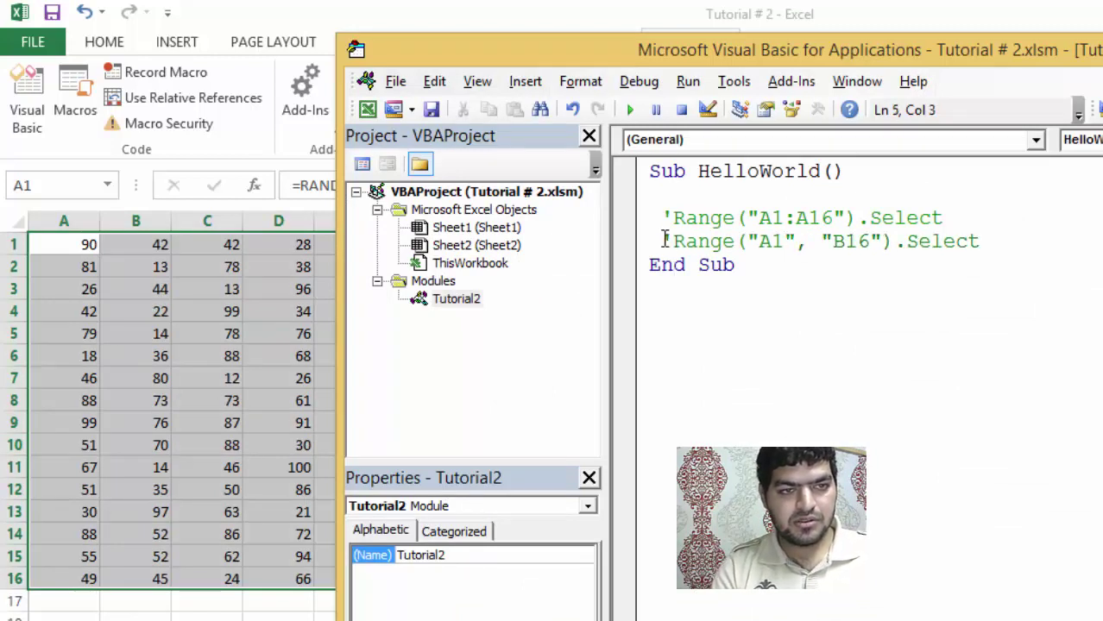
key("Return")
key("Return")
key("Return")
key("Return")
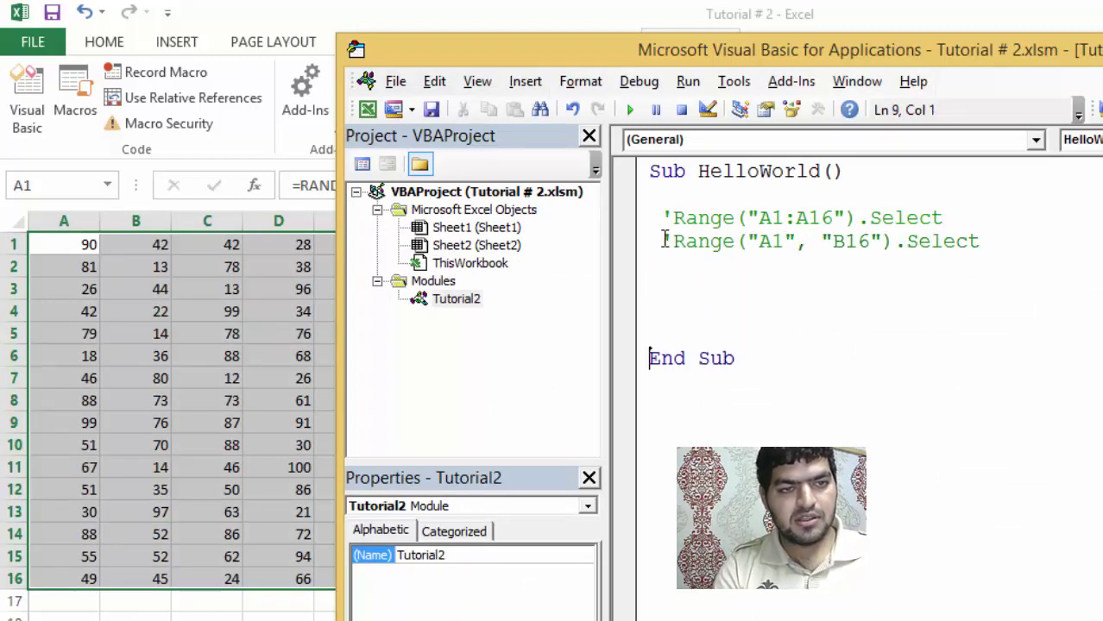
key("Up")
key("Up")
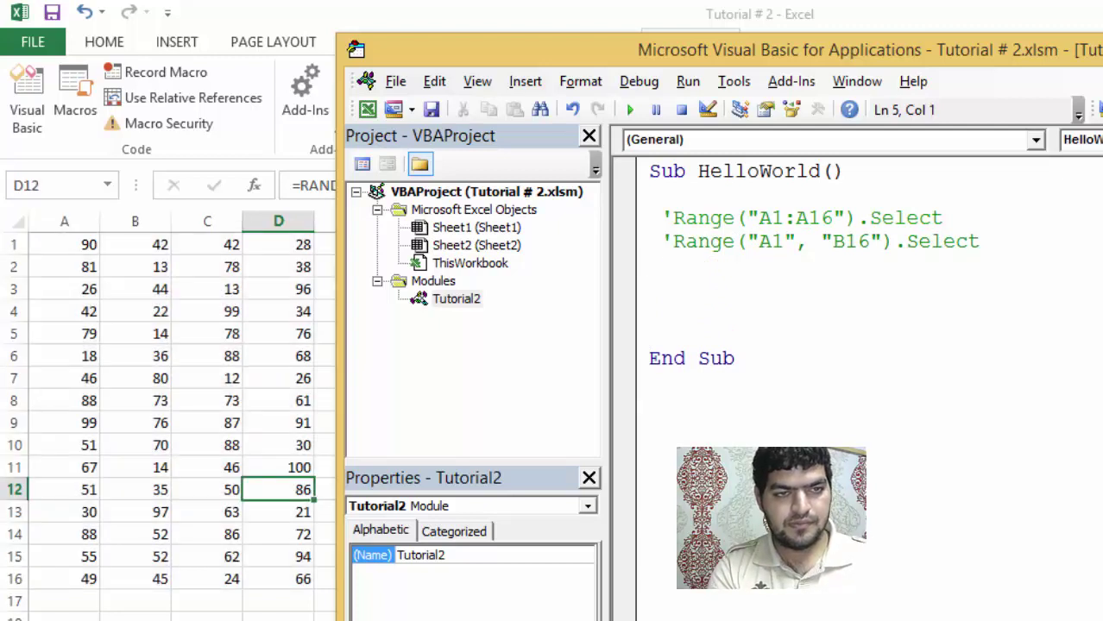
type("Ran")
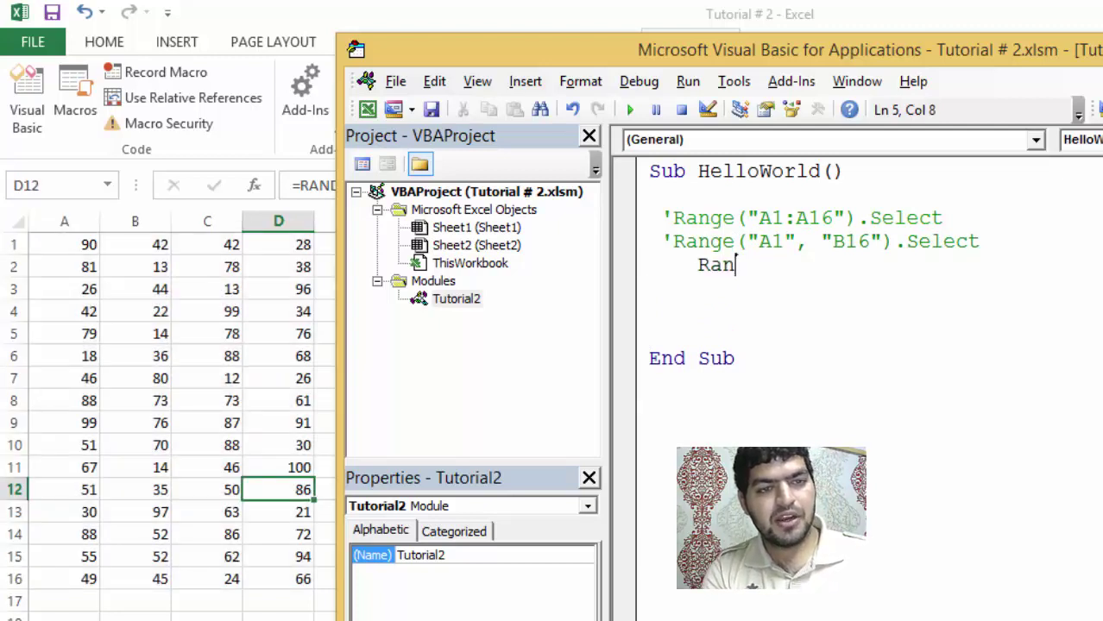
type("ge(\"")
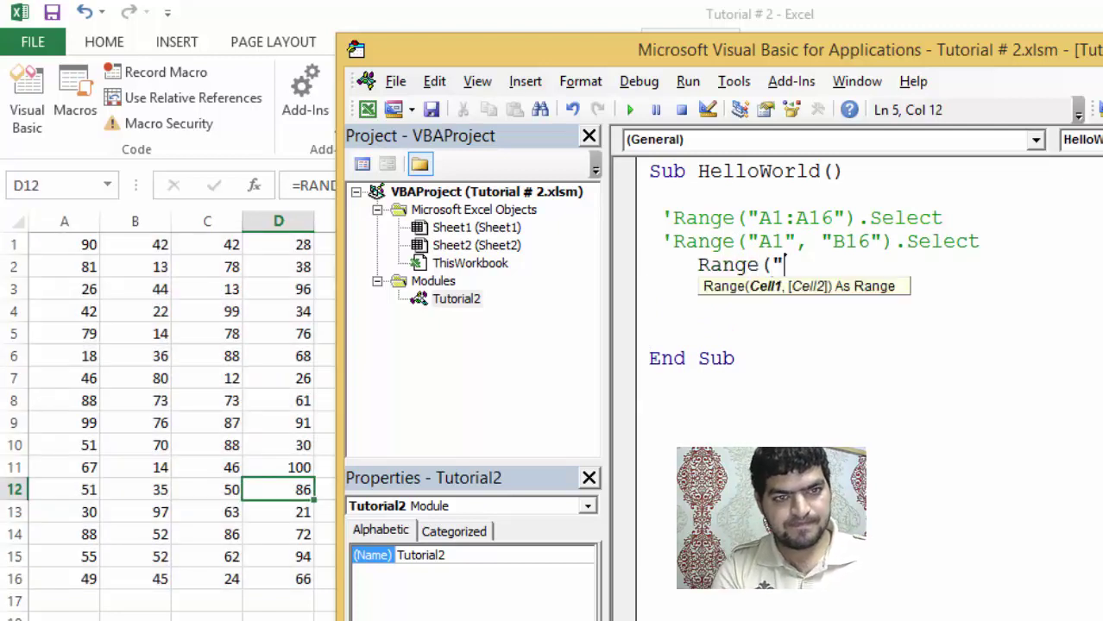
type("A1")
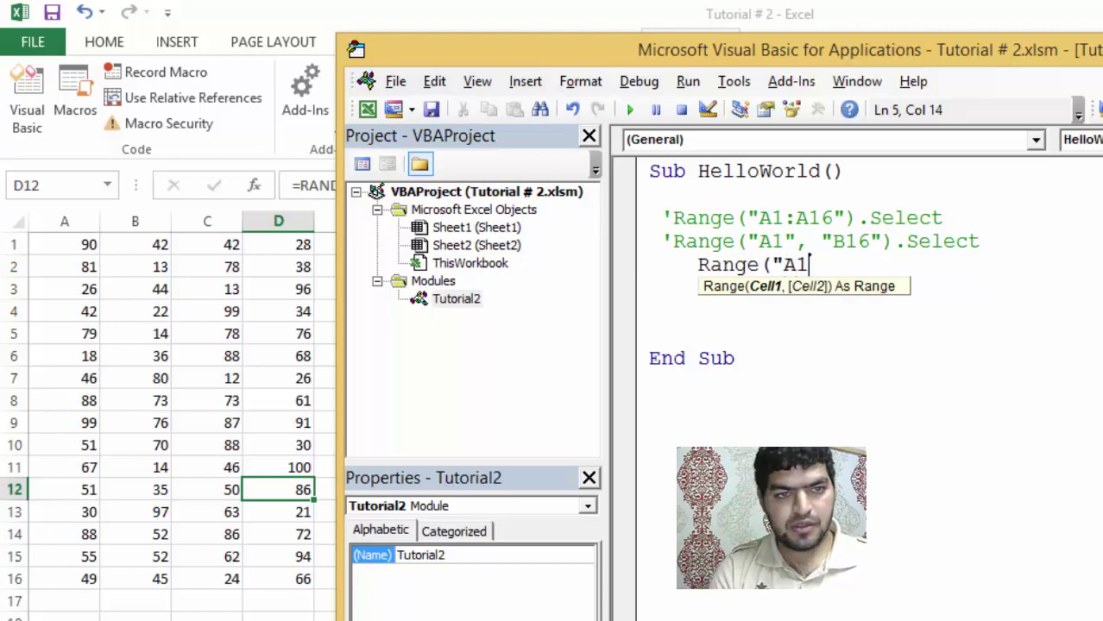
type("\")")
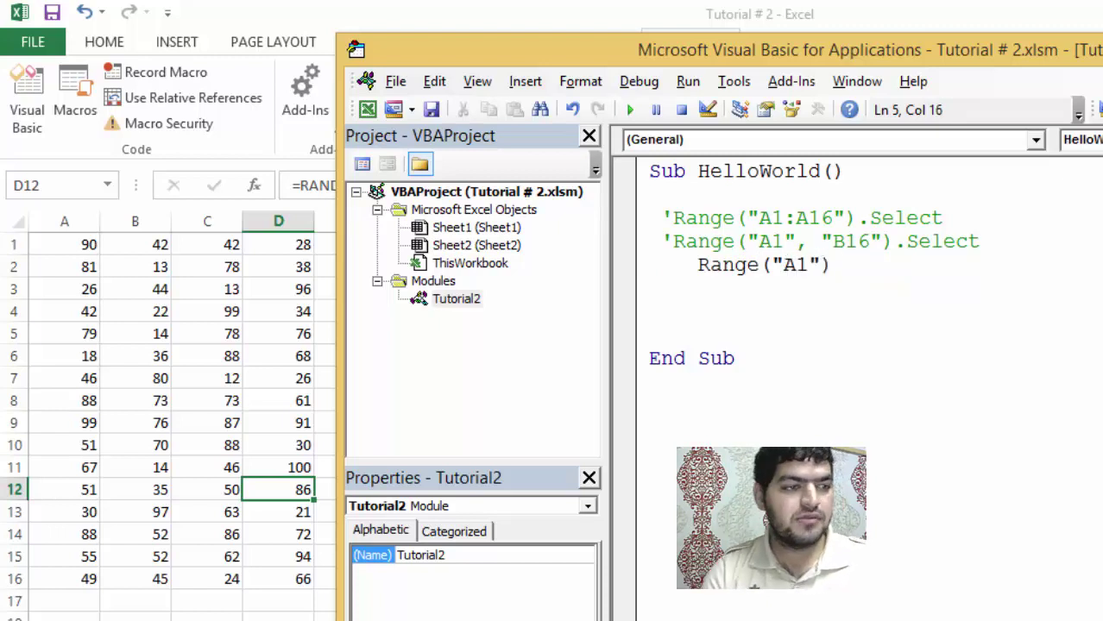
left_click(153, 263)
left_click(561, 511)
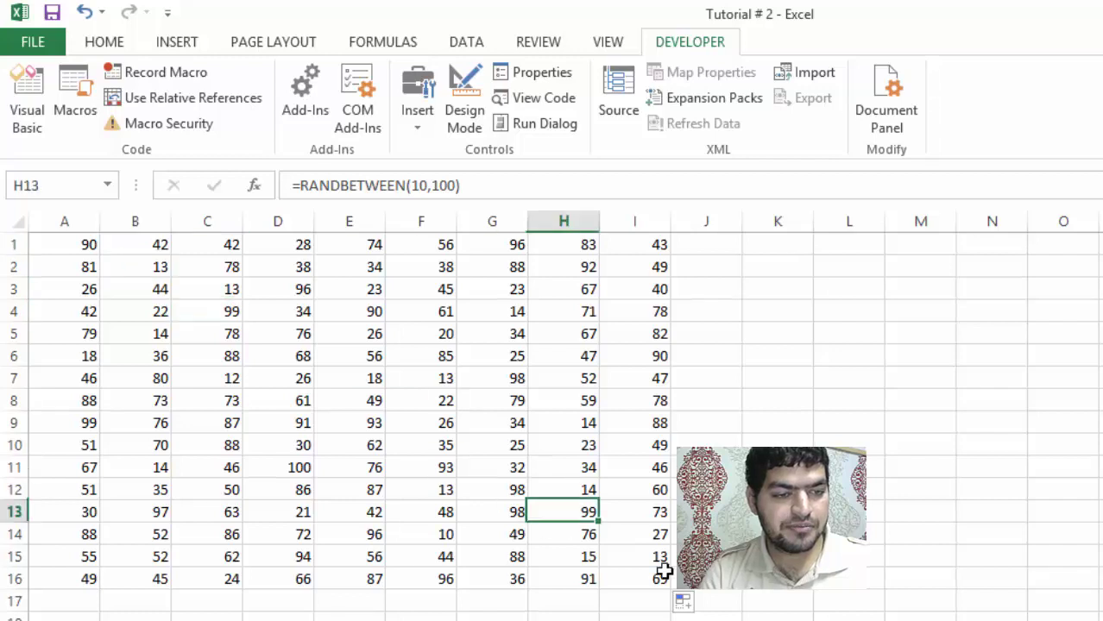
- Select cells around the A1:I16 block, including D16, H11, C6 and E11, then return to the VBA editor
left_click(292, 575)
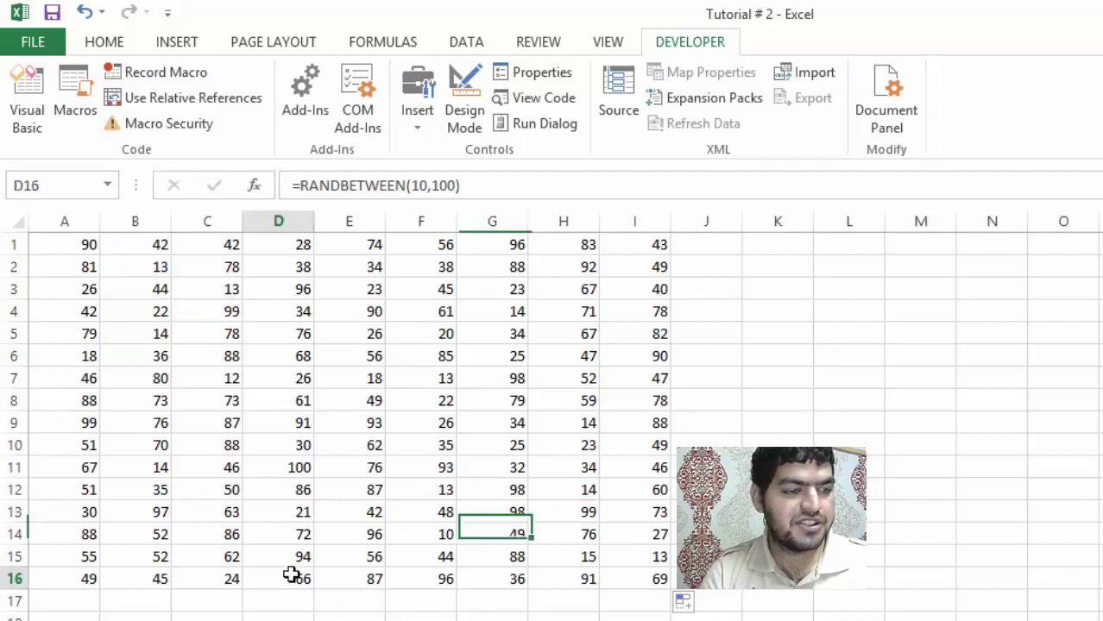
key("ctrl+q")
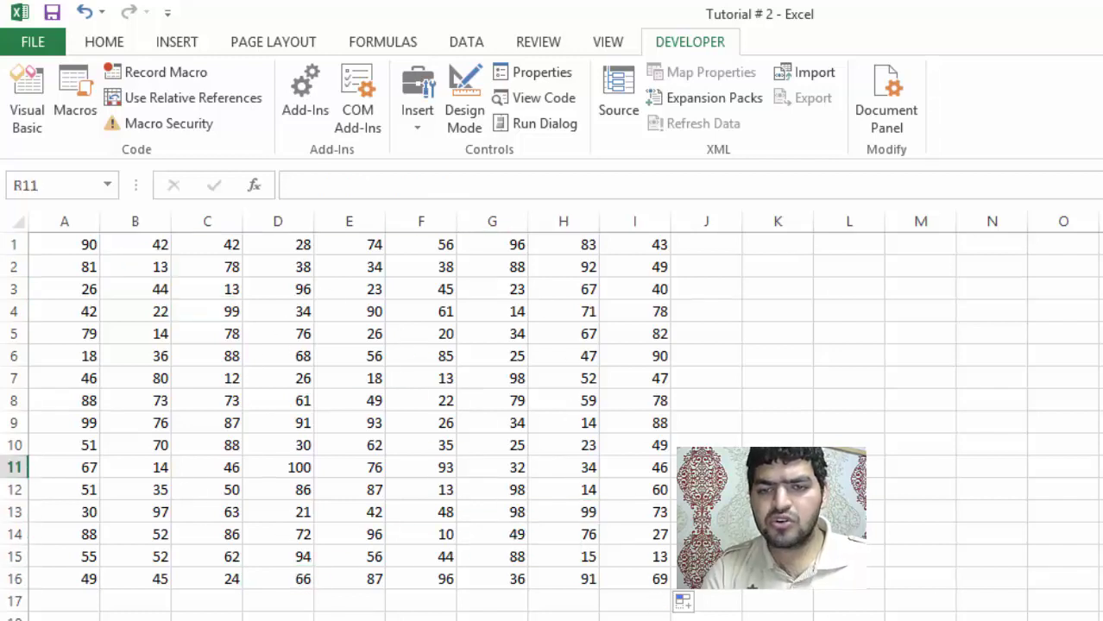
left_click(66, 268)
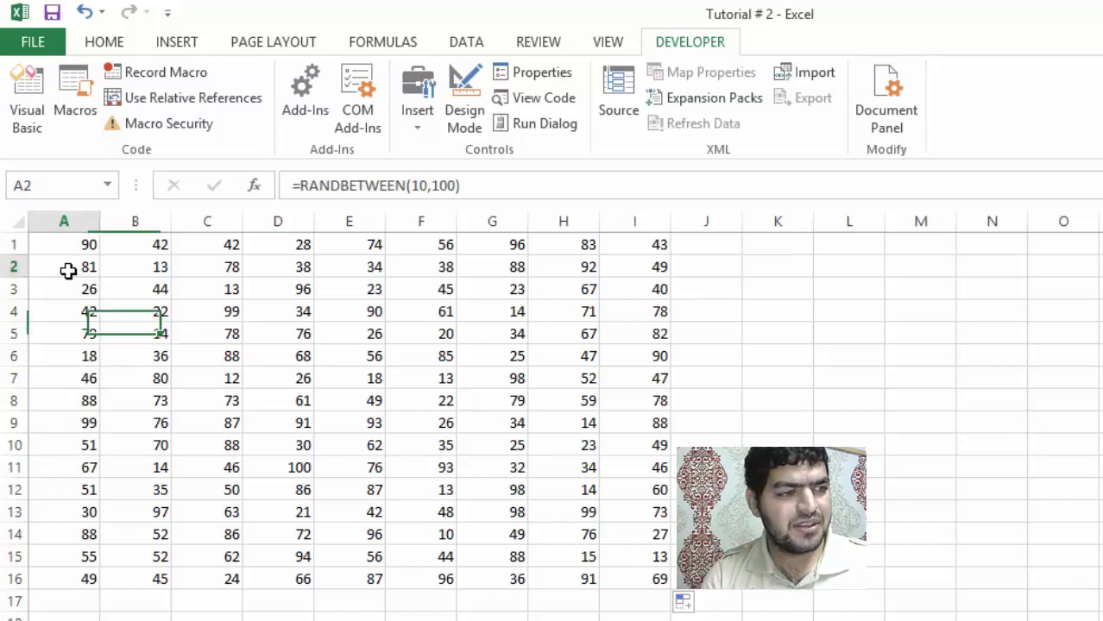
left_click(547, 460)
left_click(185, 357)
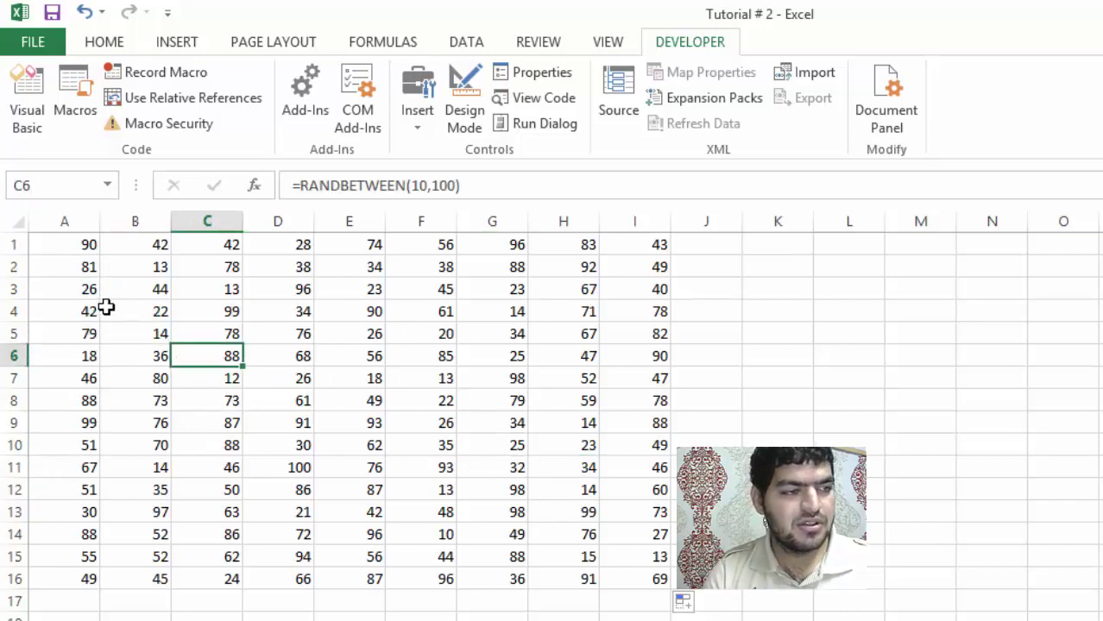
left_click(67, 289)
left_click(63, 245)
left_click(138, 377)
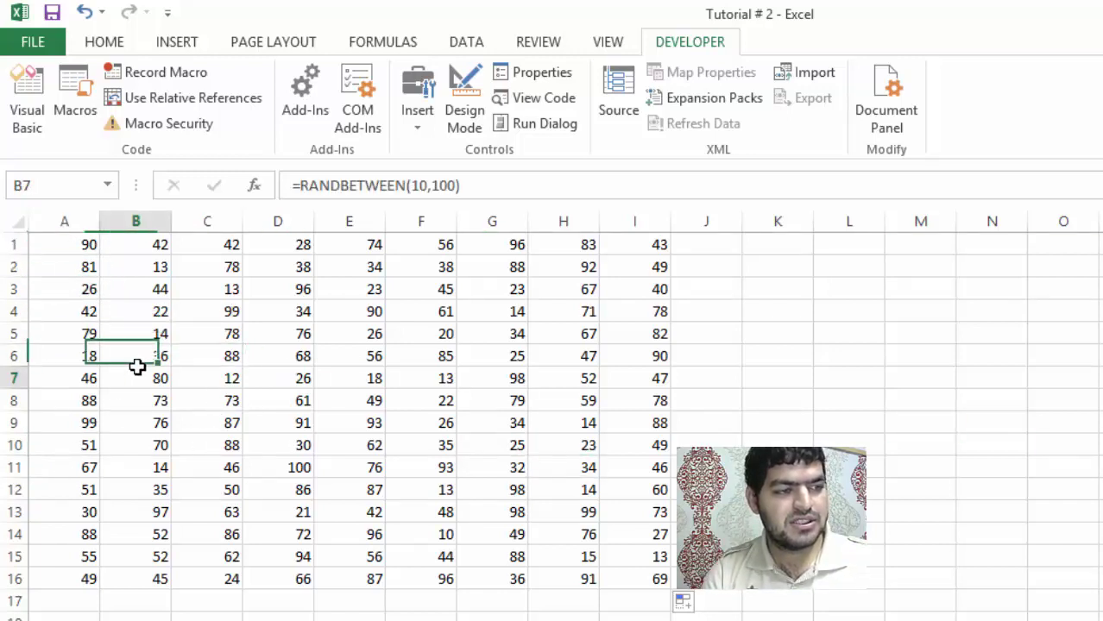
left_click(316, 468)
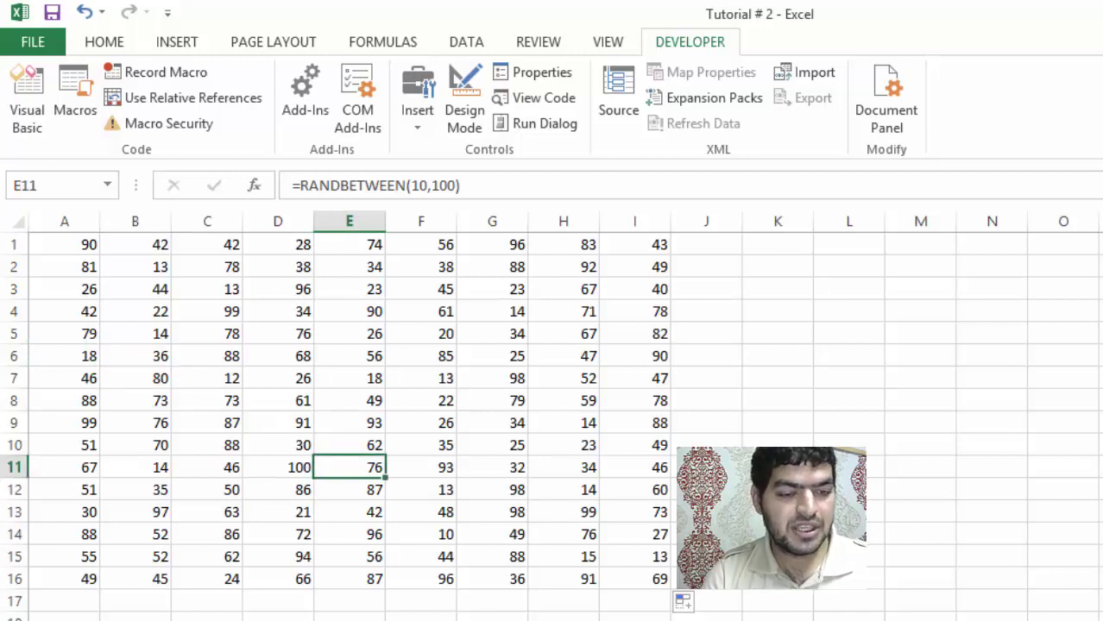
key("alt+F11")
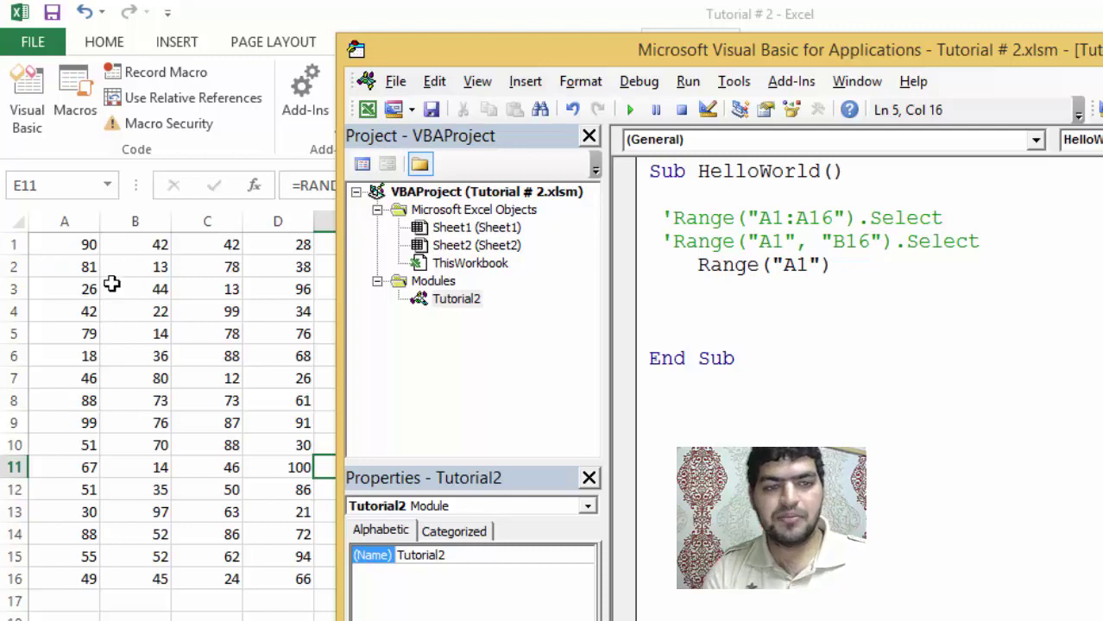
- Complete the new line as Range("A1").CurrentRegion.Select using IntelliSense completions
type(".")
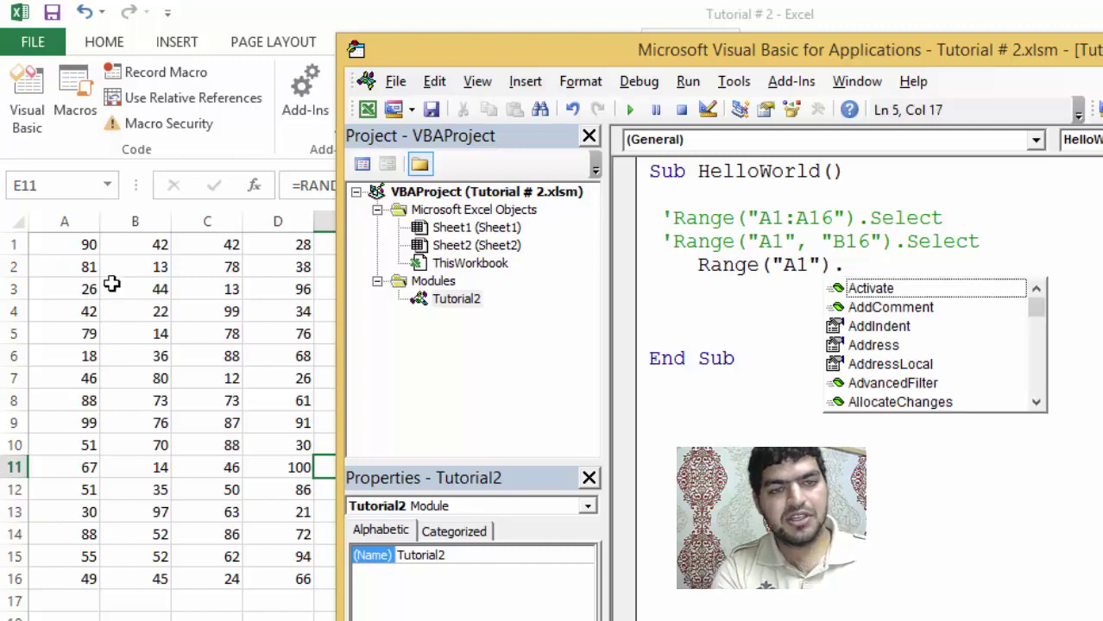
type("enti")
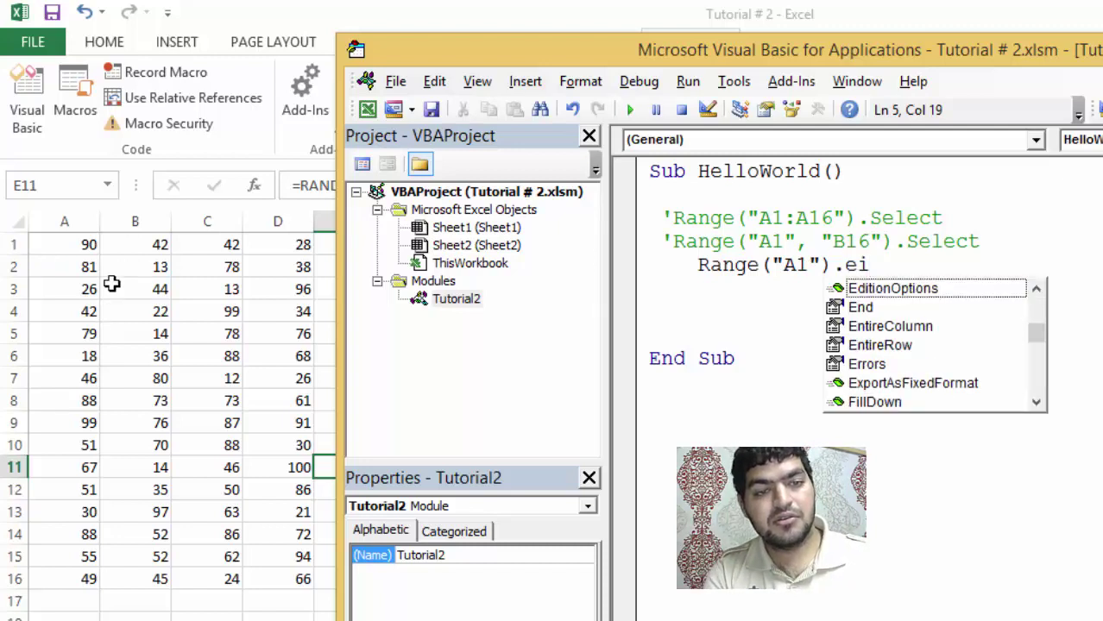
key("BackSpace")
type("ntire")
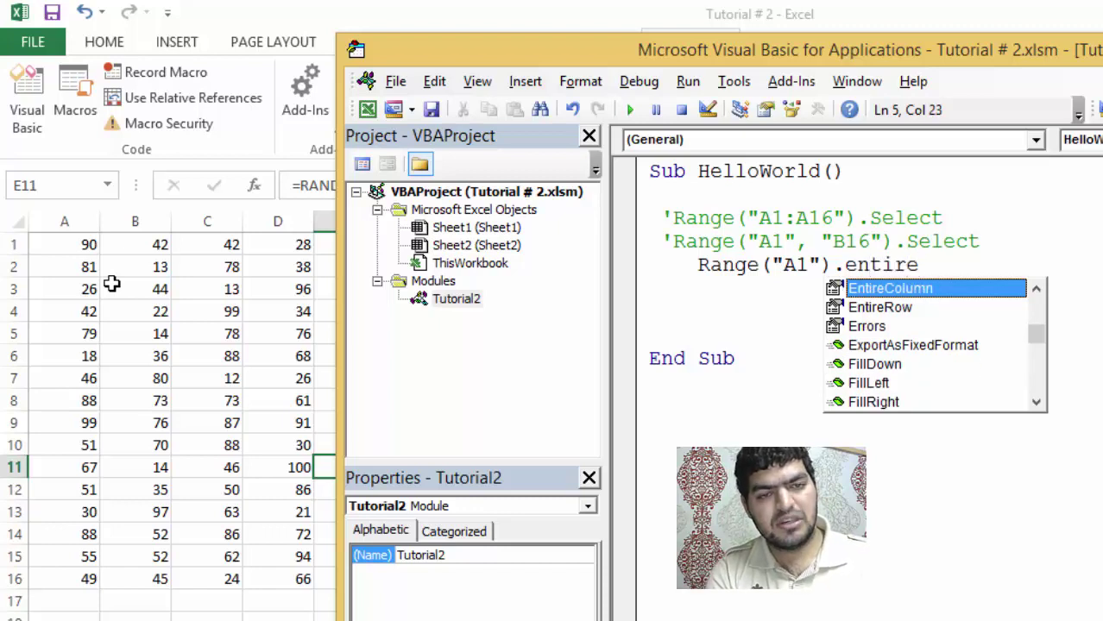
key("BackSpace")
key("BackSpace")
key("BackSpace")
key("BackSpace")
key("BackSpace")
key("BackSpace")
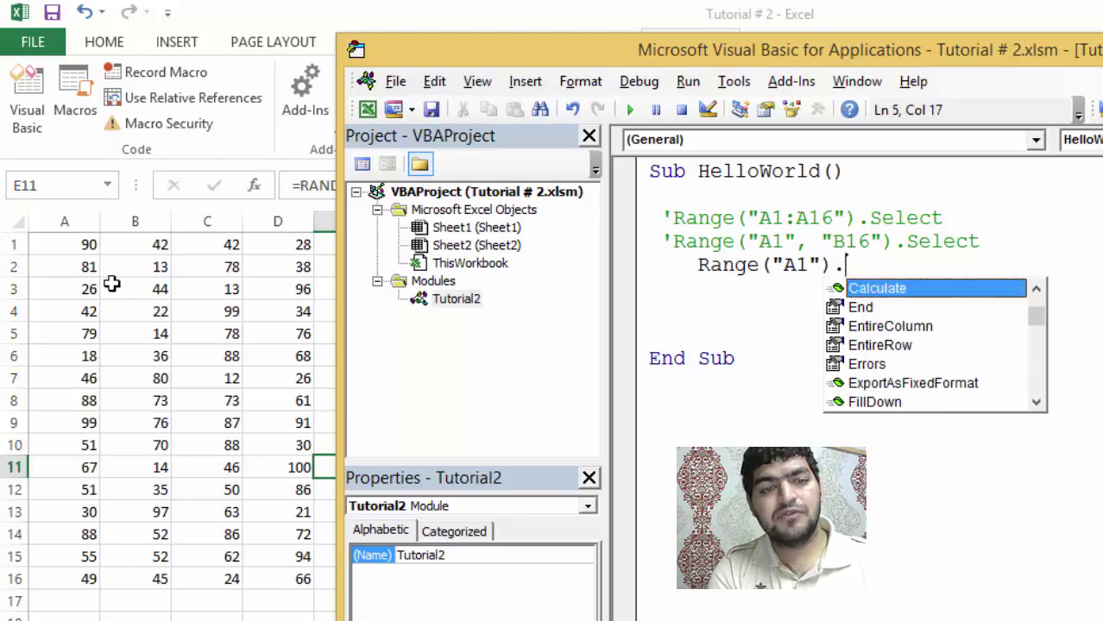
type("current")
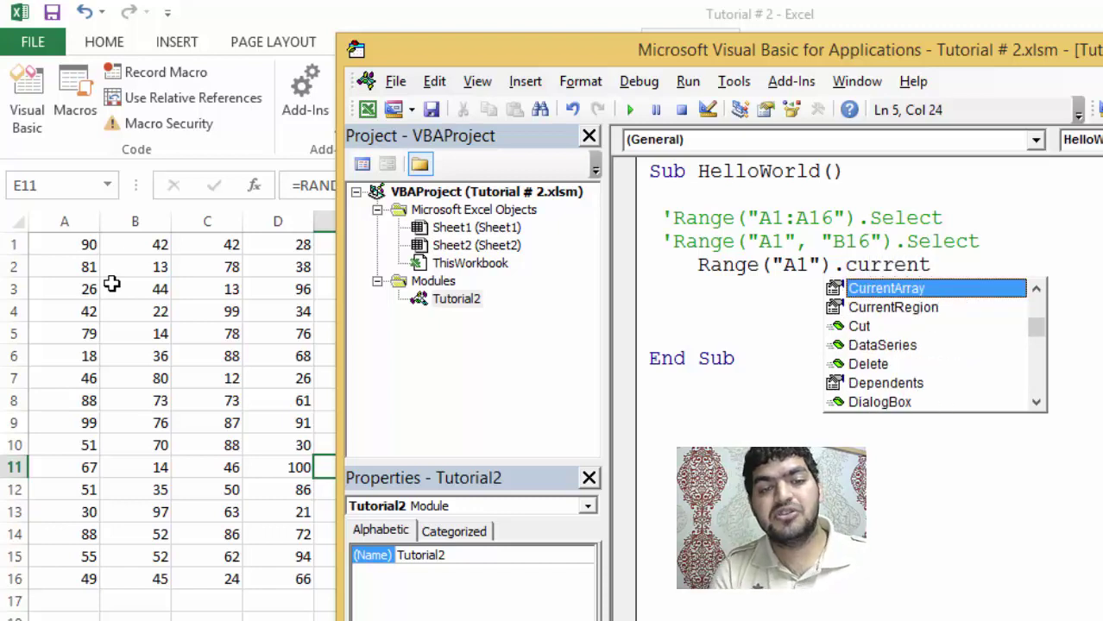
type("r")
key("Tab")
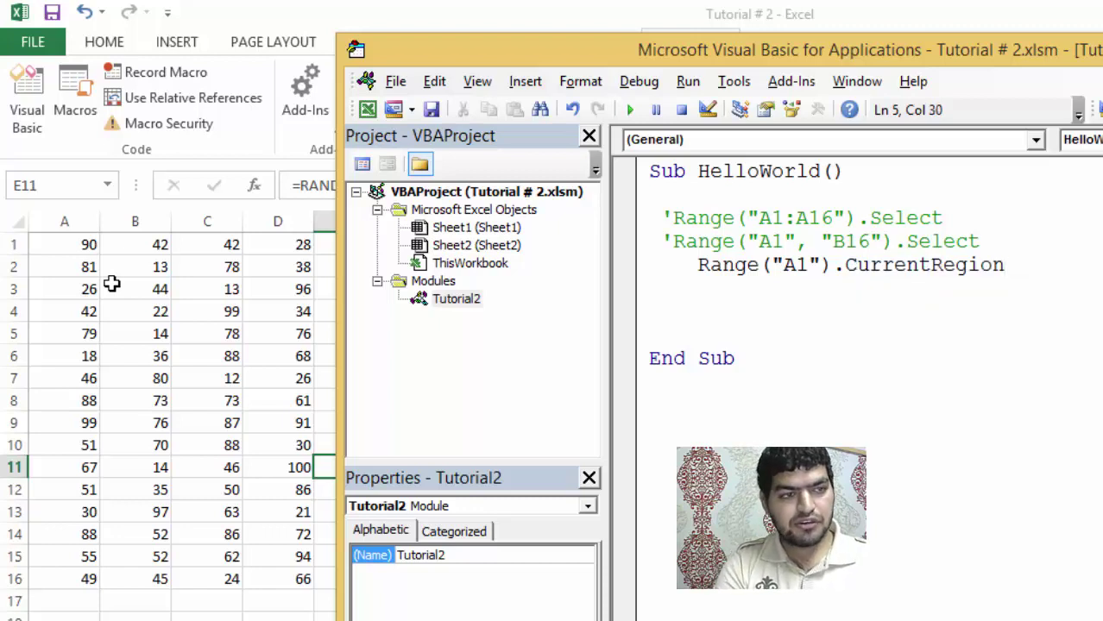
type(".se")
key("Tab")
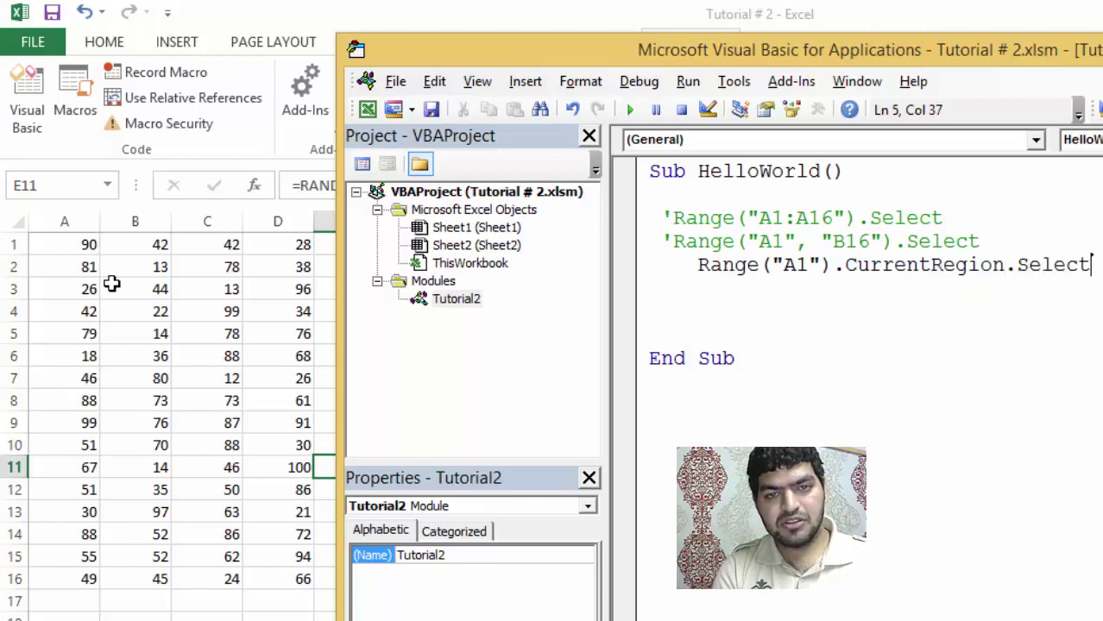
key("Return")
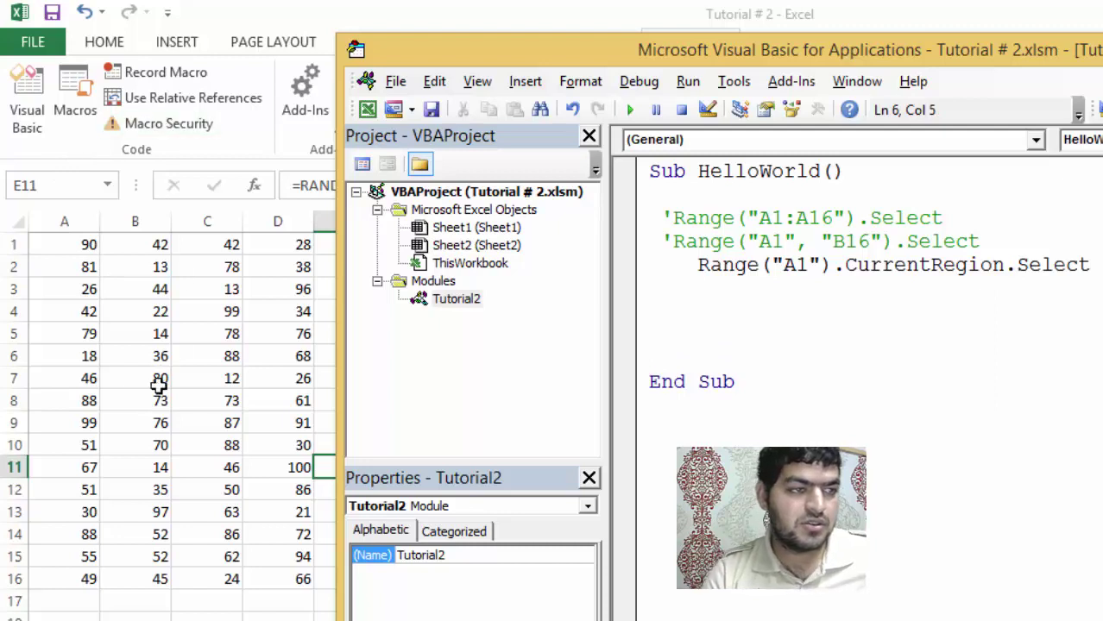
- Uncomment the Range("A1:A16") and Range("A1", "B16") selection lines
left_click(674, 219)
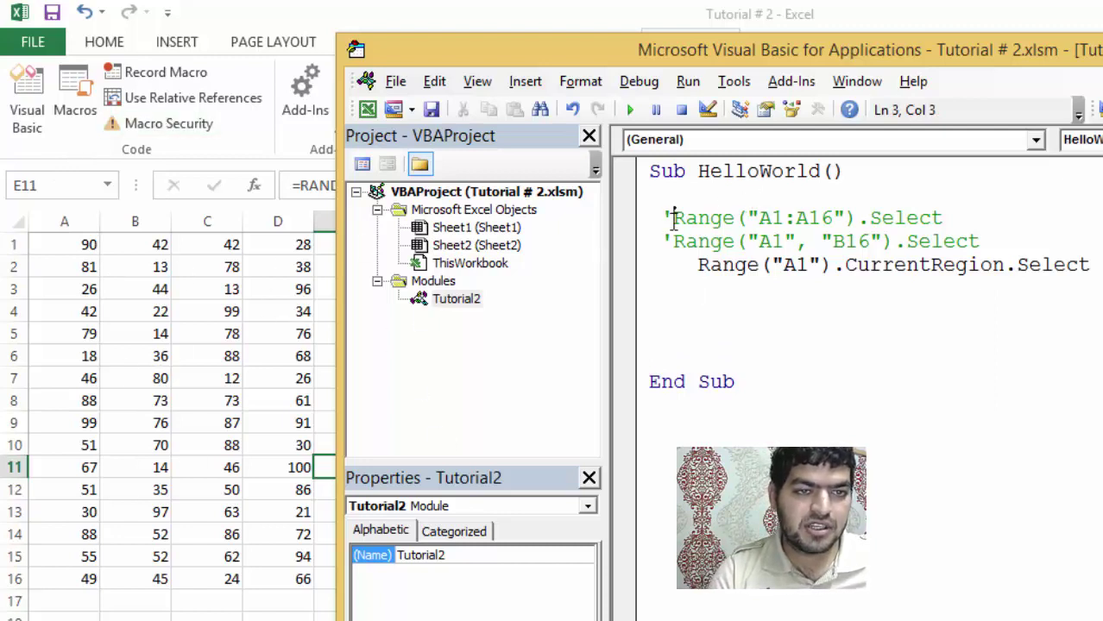
key("BackSpace")
key("Down")
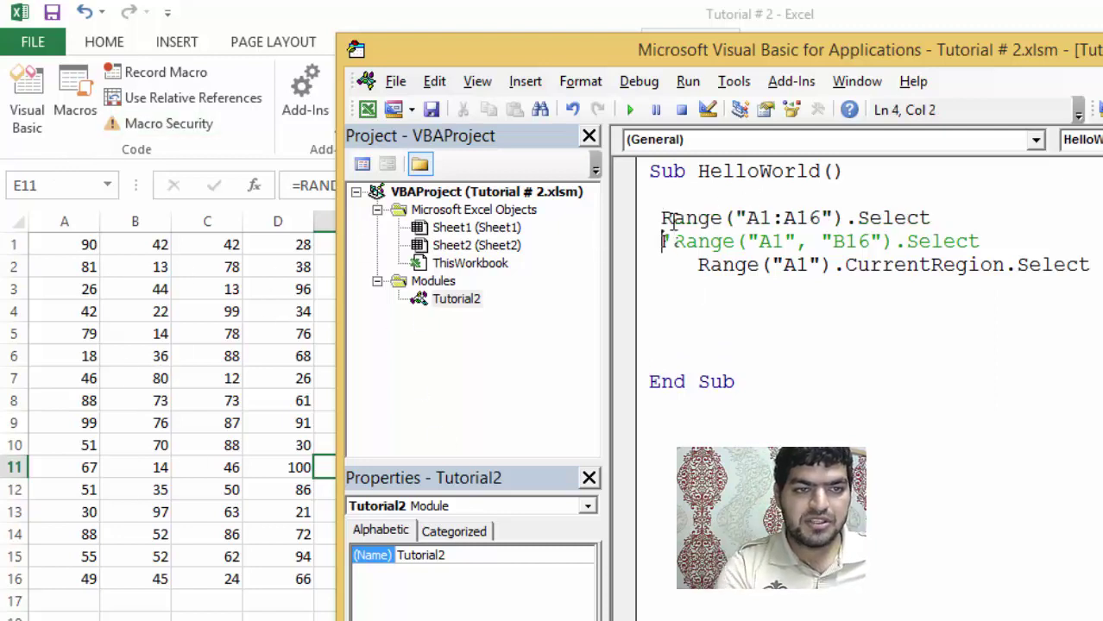
key("BackSpace")
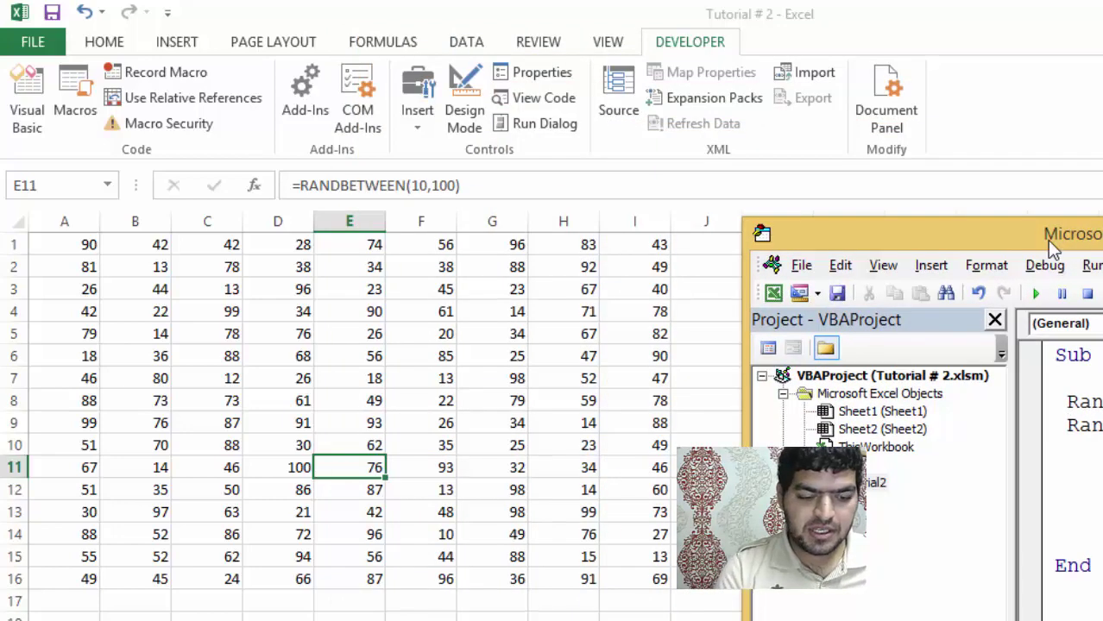
- Step through HelloWorld with F8, running the A1:A16 and A1-to-B16 selection lines
key("F8")
key("F8")
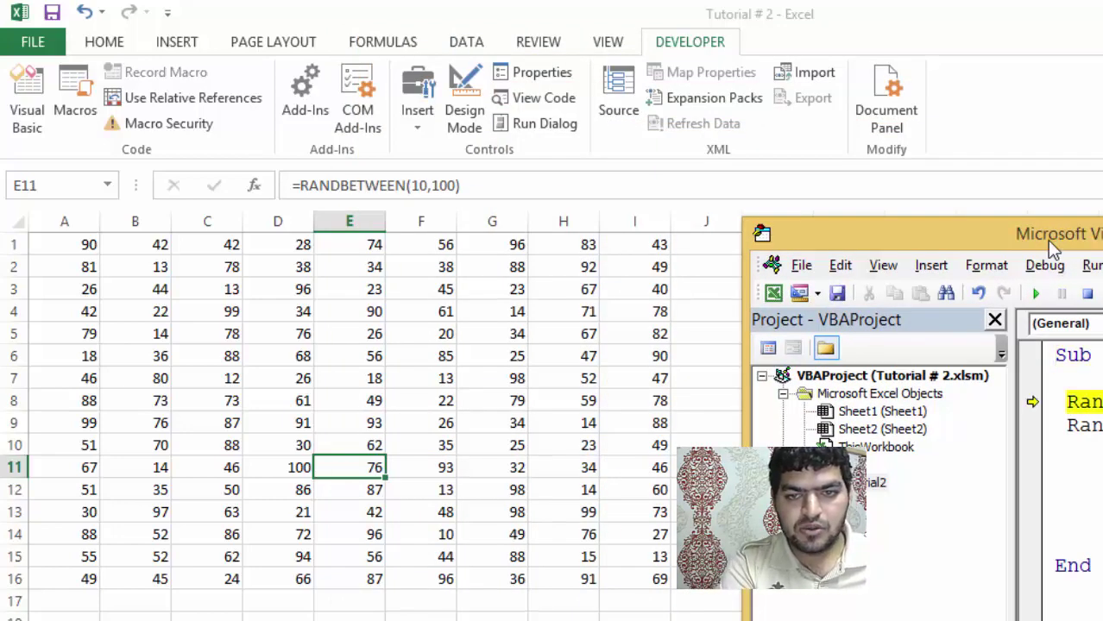
key("F8")
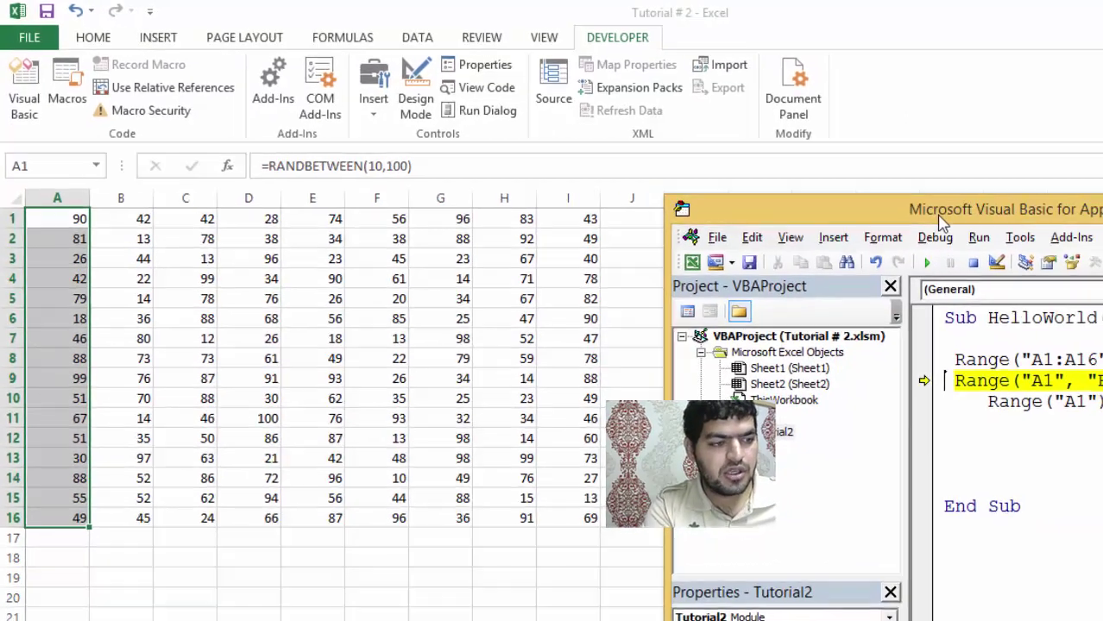
key("F8")
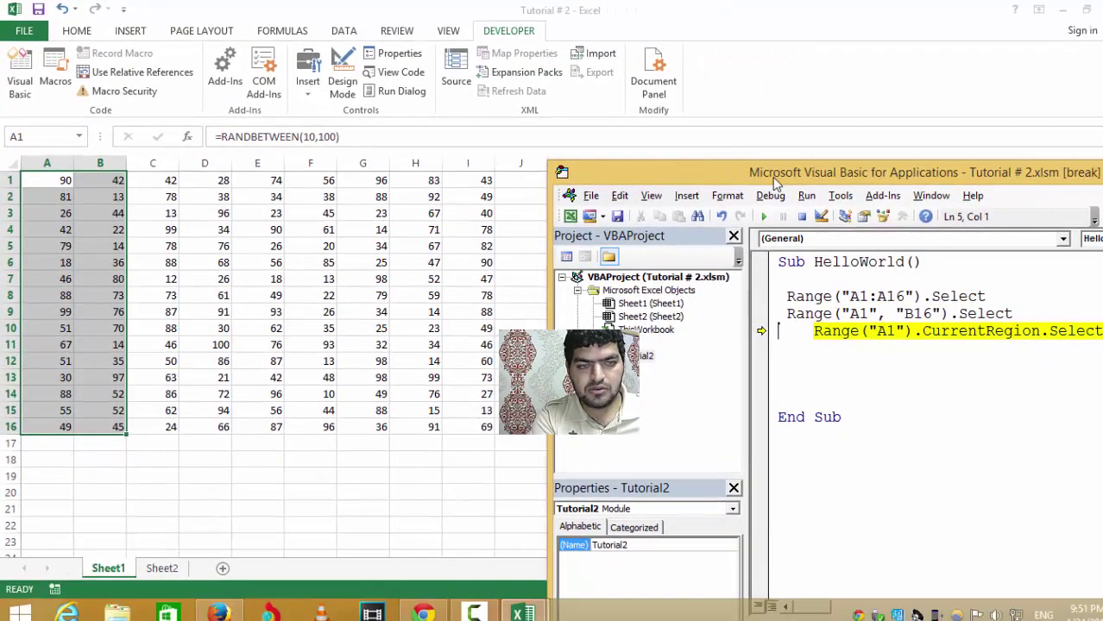
key("F8")
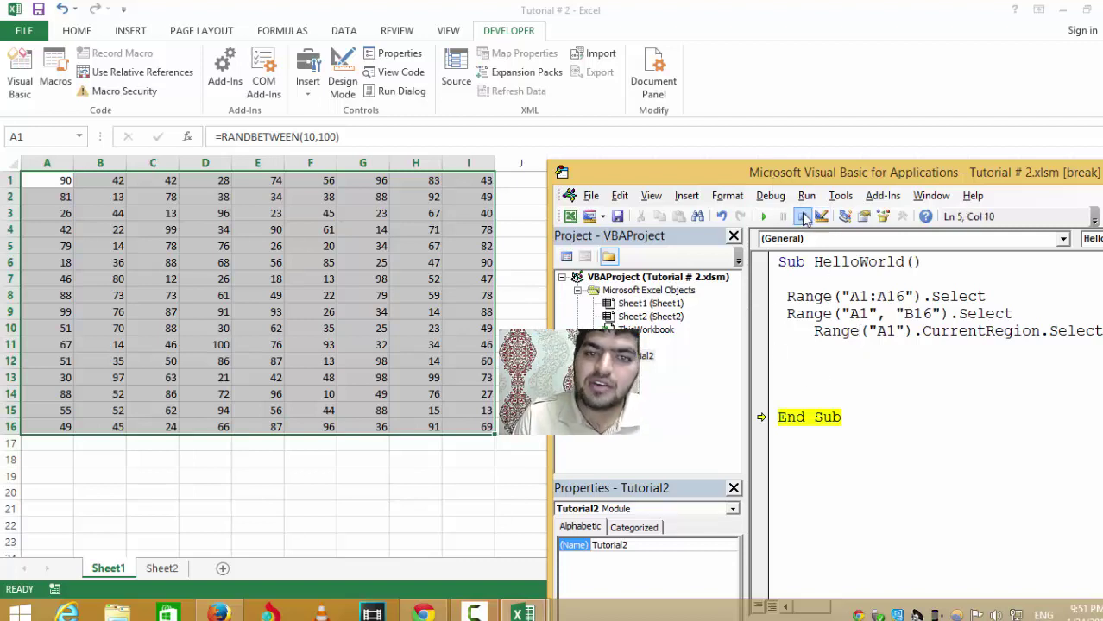
- Reset the paused macro, point out the three Range lines, and return to the worksheet
left_click(801, 217)
left_click_drag(785, 371, 779, 294)
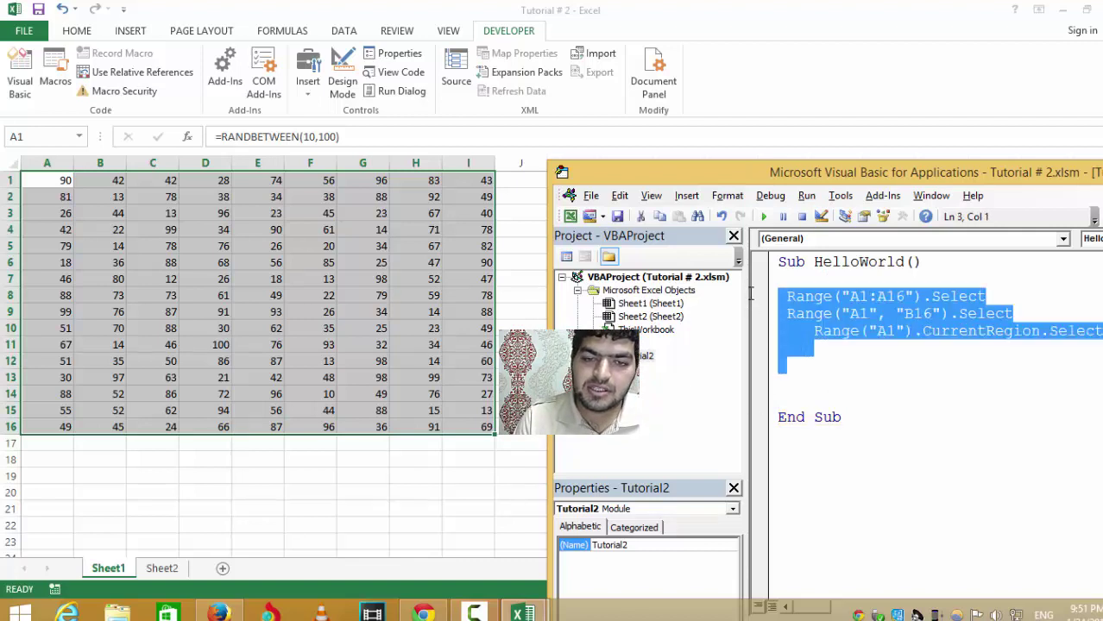
left_click(788, 332)
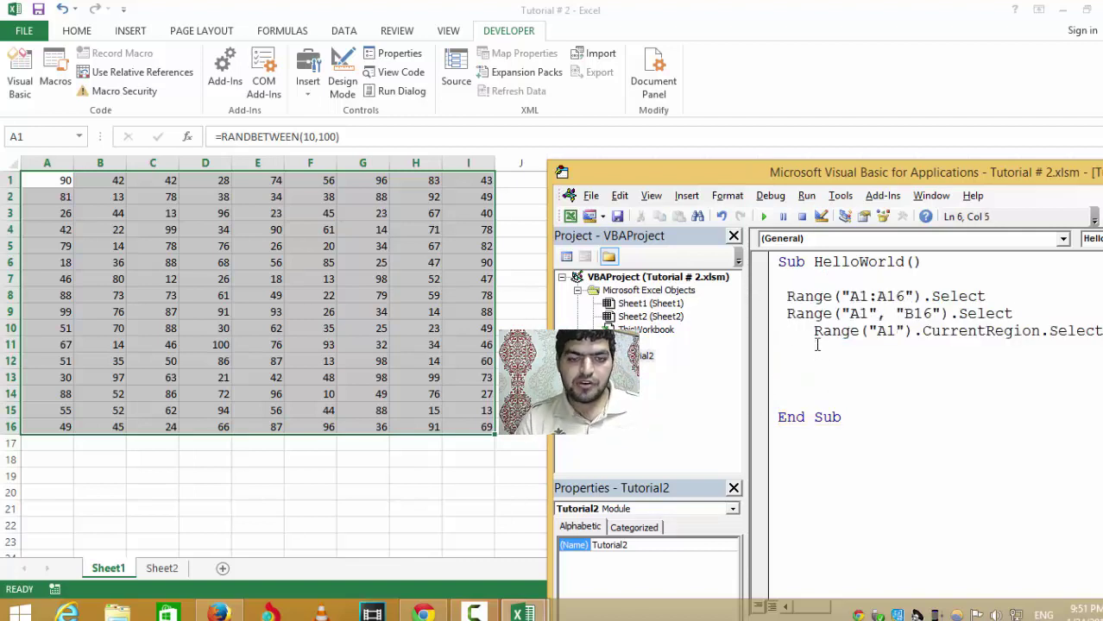
left_click(343, 220)
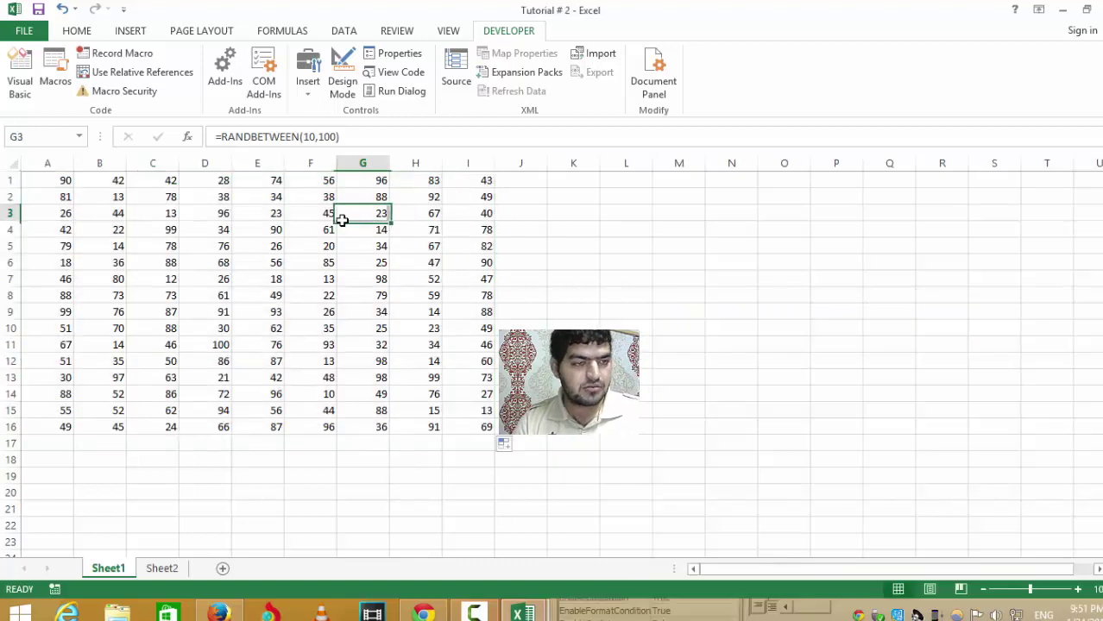
- Select the scattered cells A5, E7, C12, H8, H2 and I13 together
left_click(57, 177)
left_click_drag(57, 177, 99, 426)
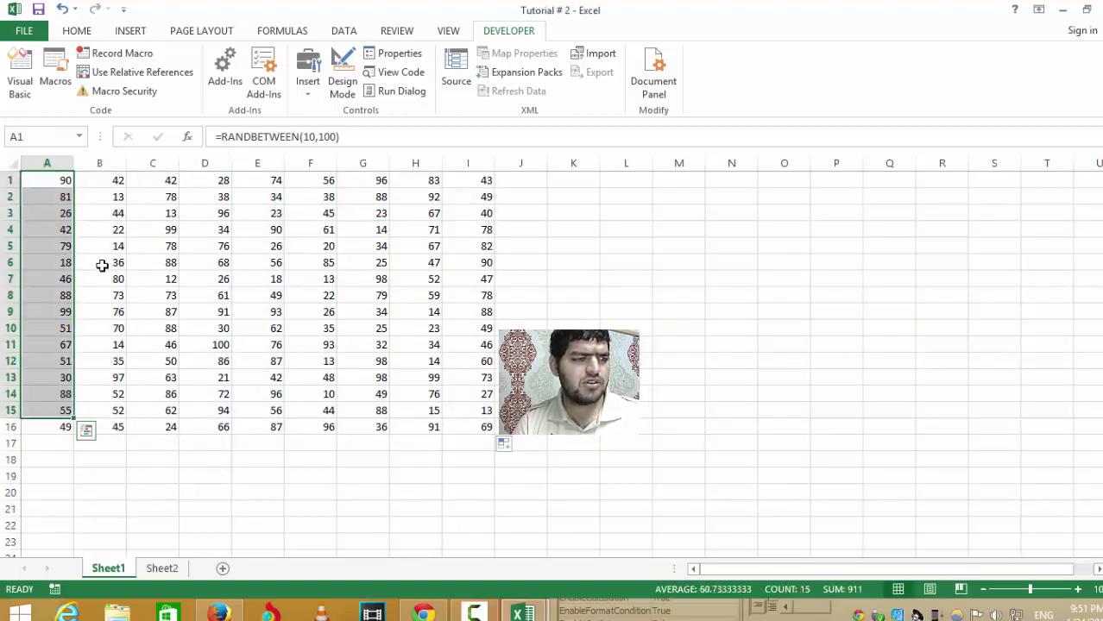
left_click(63, 242)
left_click(276, 282, "ctrl")
left_click(170, 357, "ctrl")
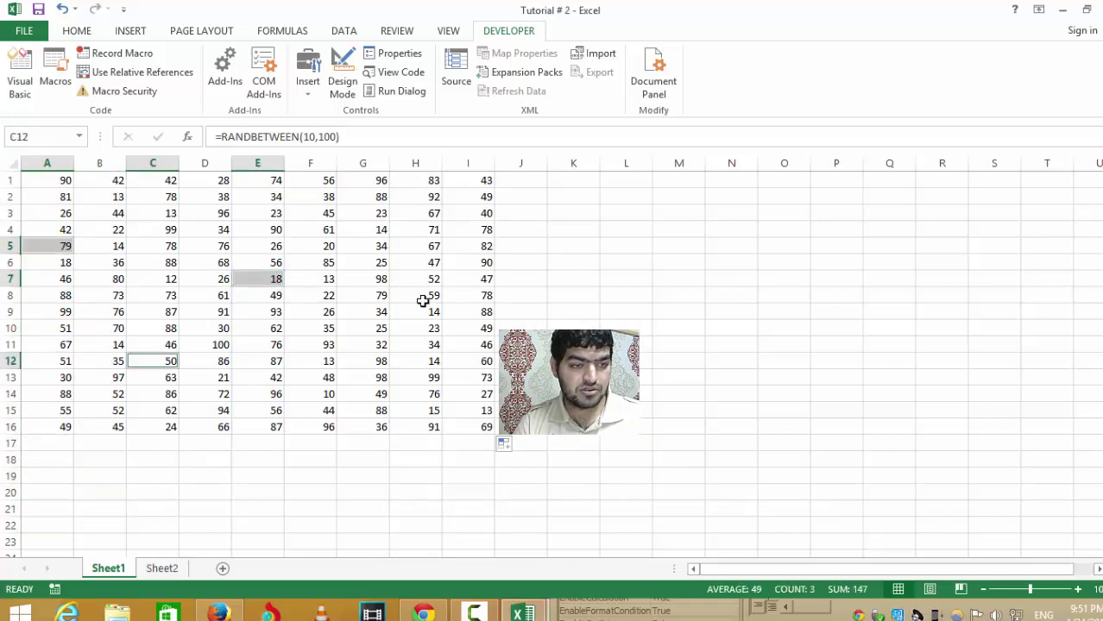
left_click(422, 297, "ctrl")
left_click(439, 196, "ctrl")
left_click(474, 377, "ctrl")
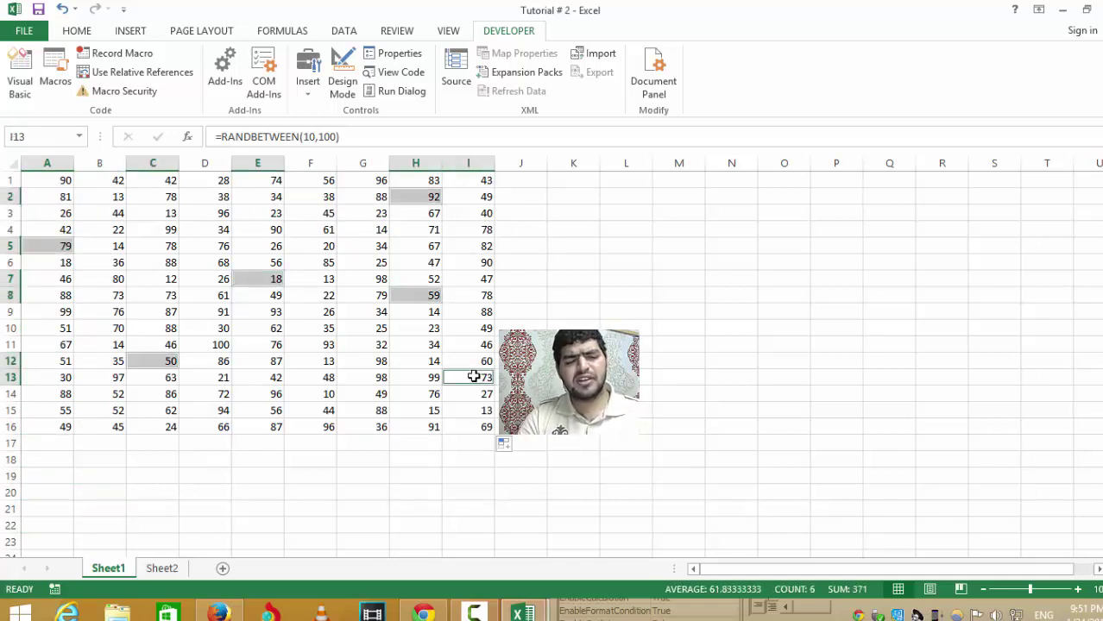
- Bring the VBA editor back in front and reposition it over the sheet
mouse_move(524, 613)
left_click(580, 524)
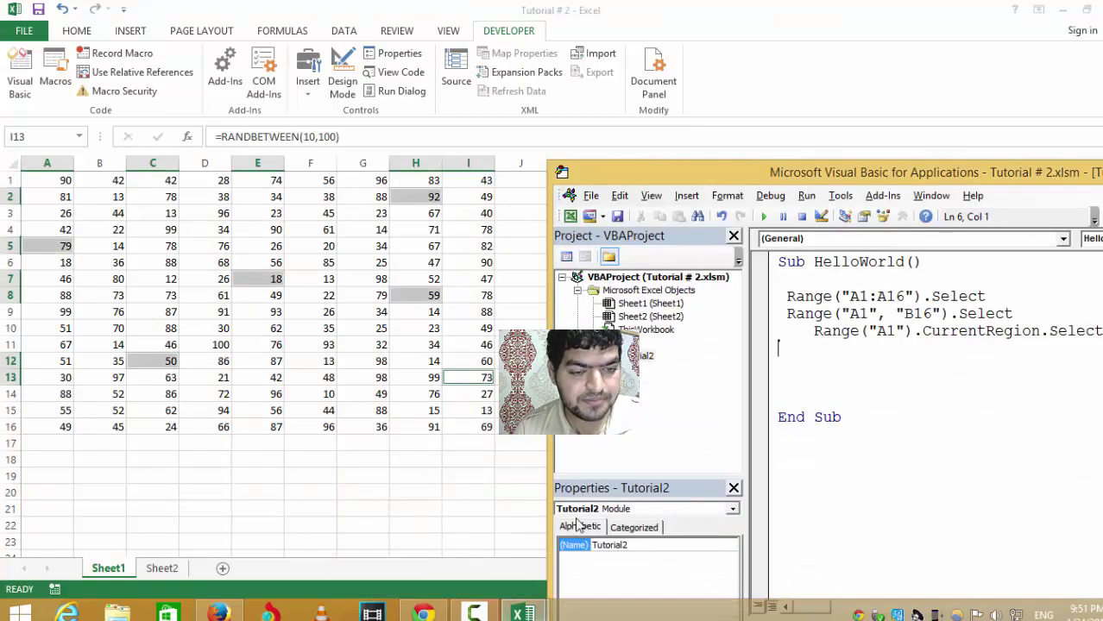
mouse_move(908, 172)
left_mouse_down()
mouse_move(871, 138)
mouse_move(910, 121)
left_mouse_up()
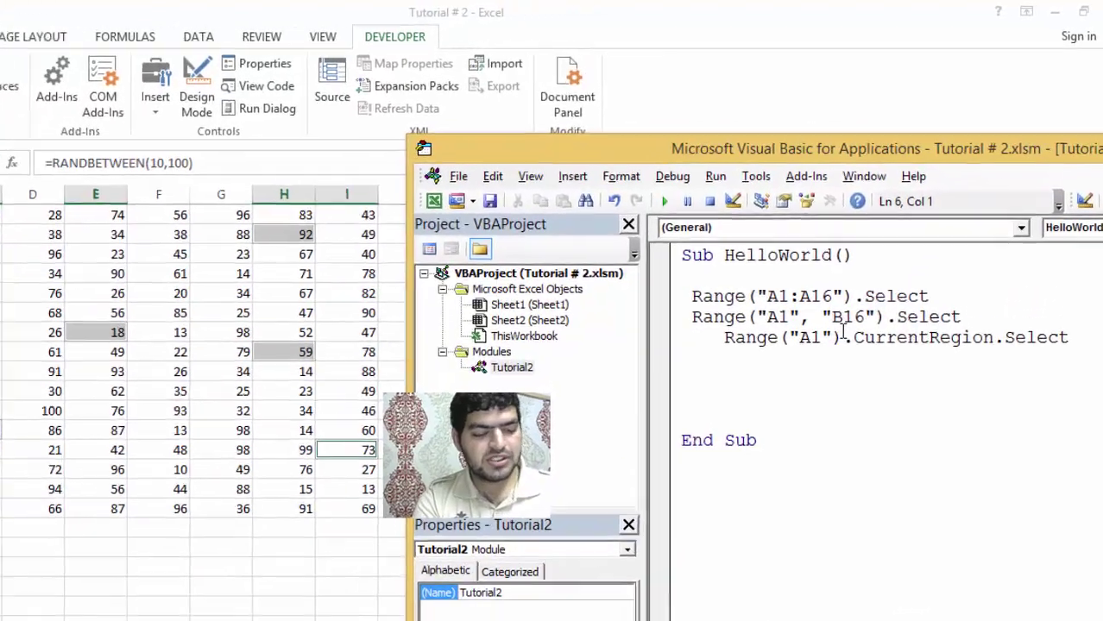
- Add the line Range("A1,B5,C10,D2").Select to HelloWorld, fixing the typo
type("Range(")
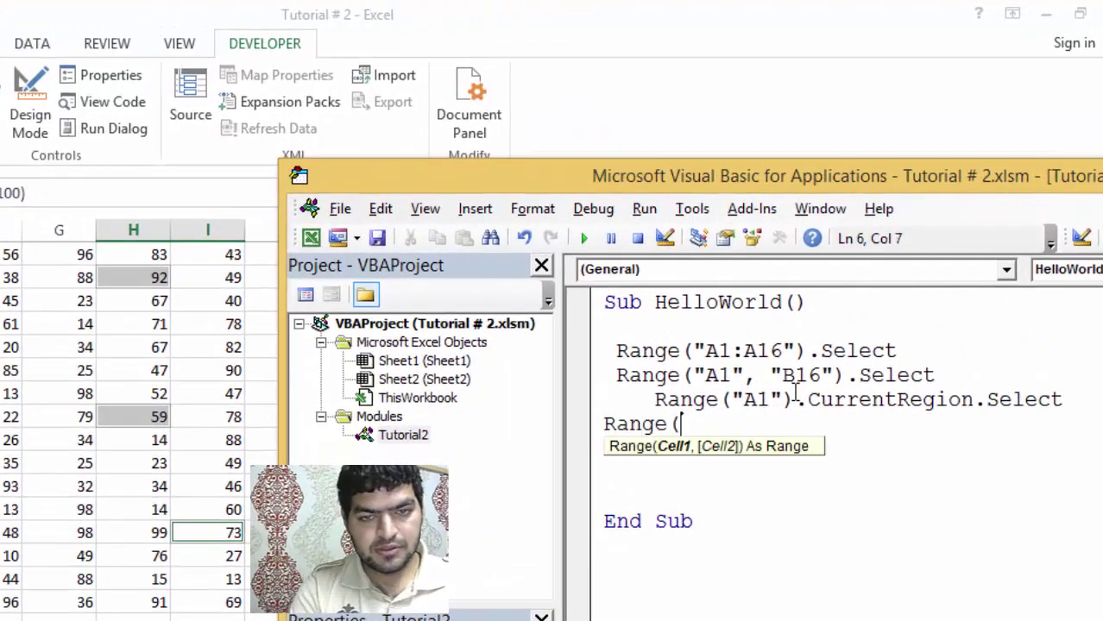
type("\"A1")
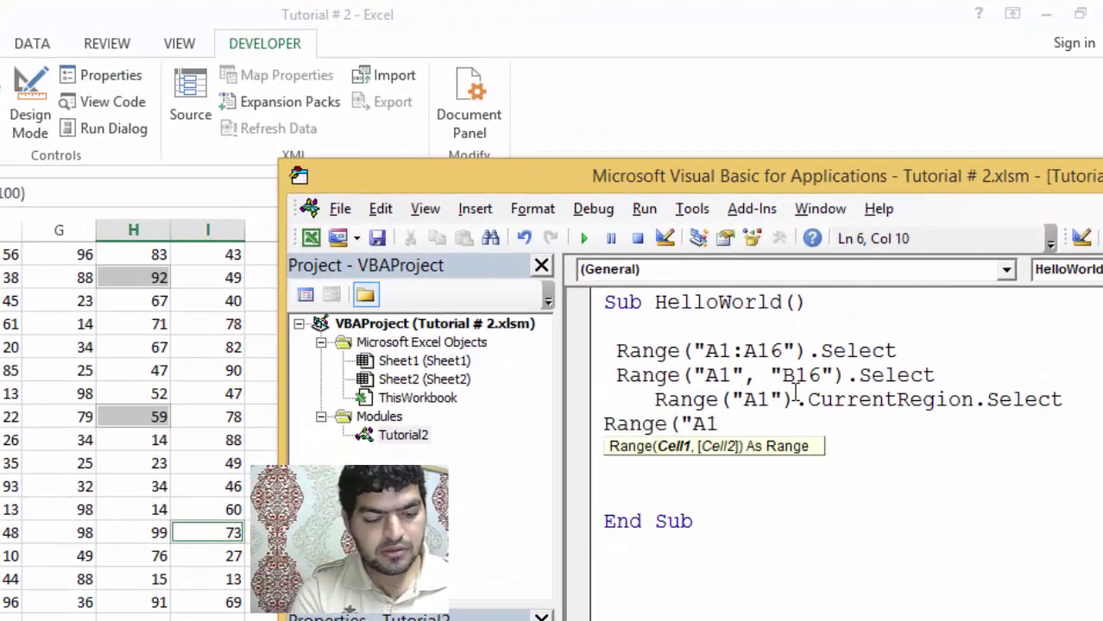
type(",")
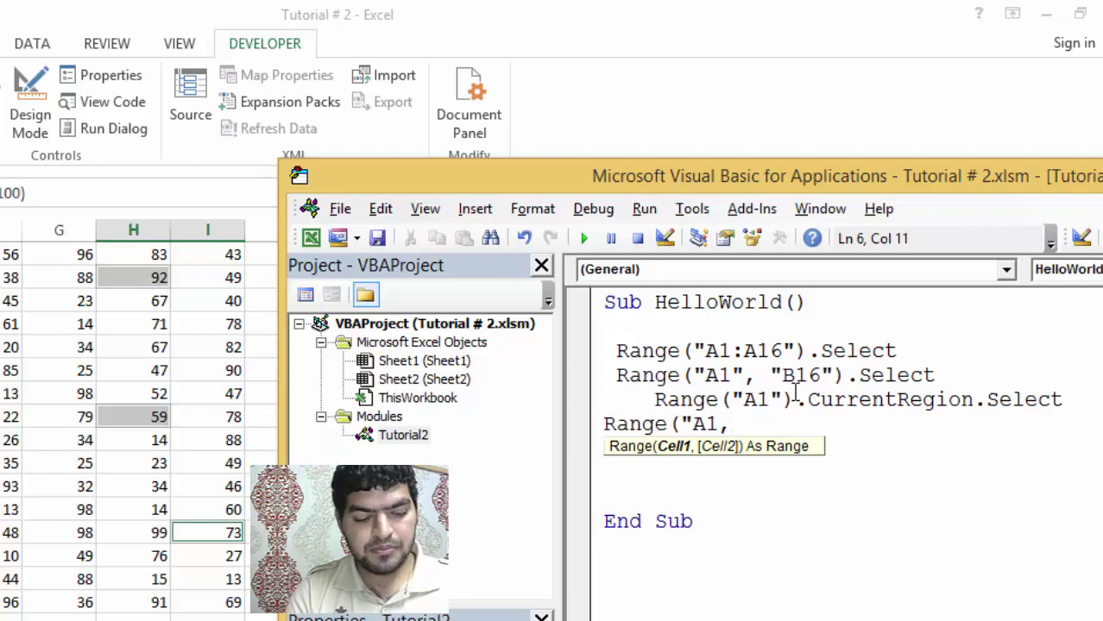
type("B5,")
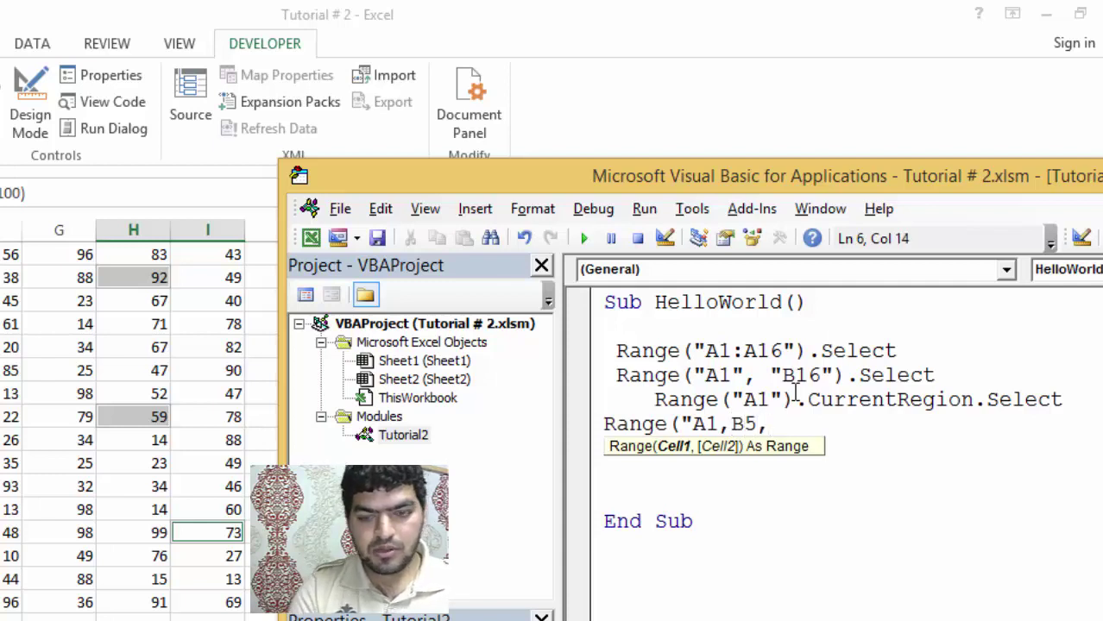
type("V")
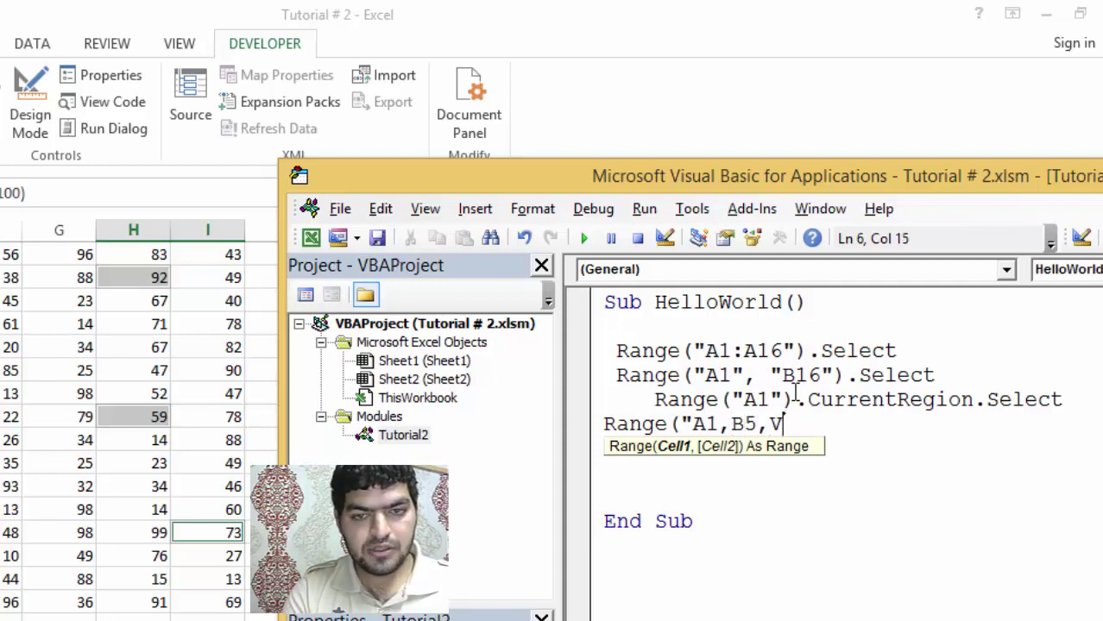
key("BackSpace")
type("C10")
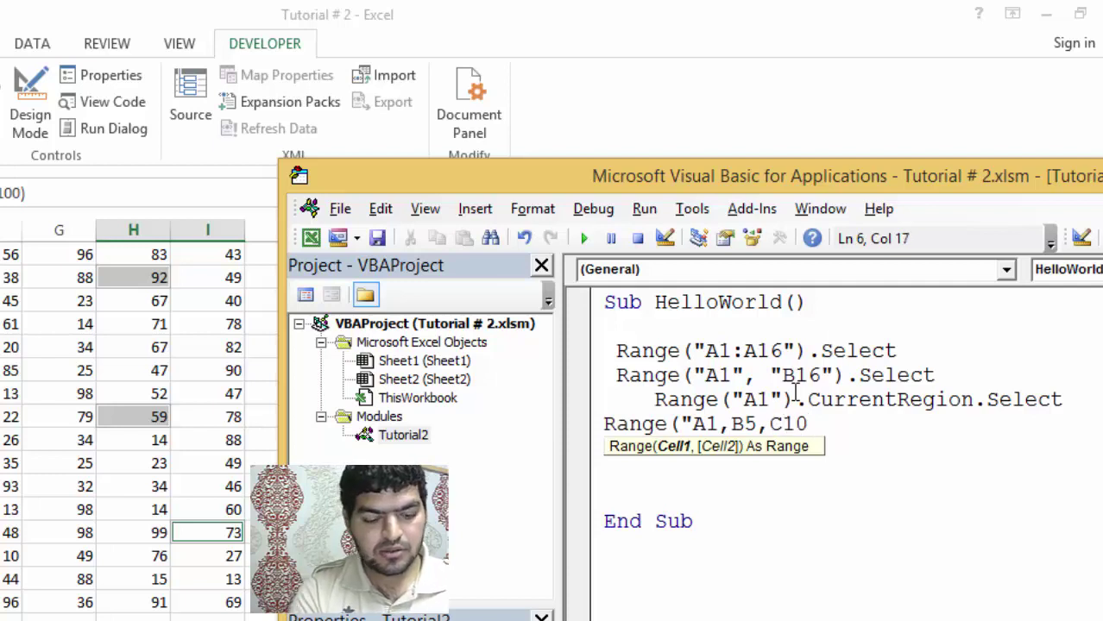
type(",D")
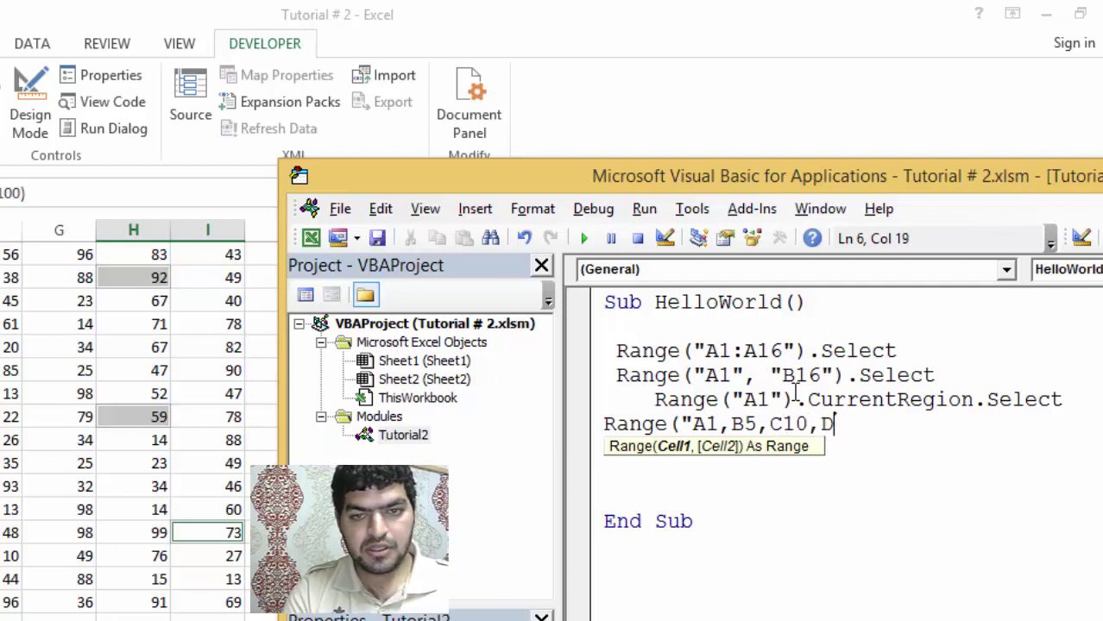
type("2")
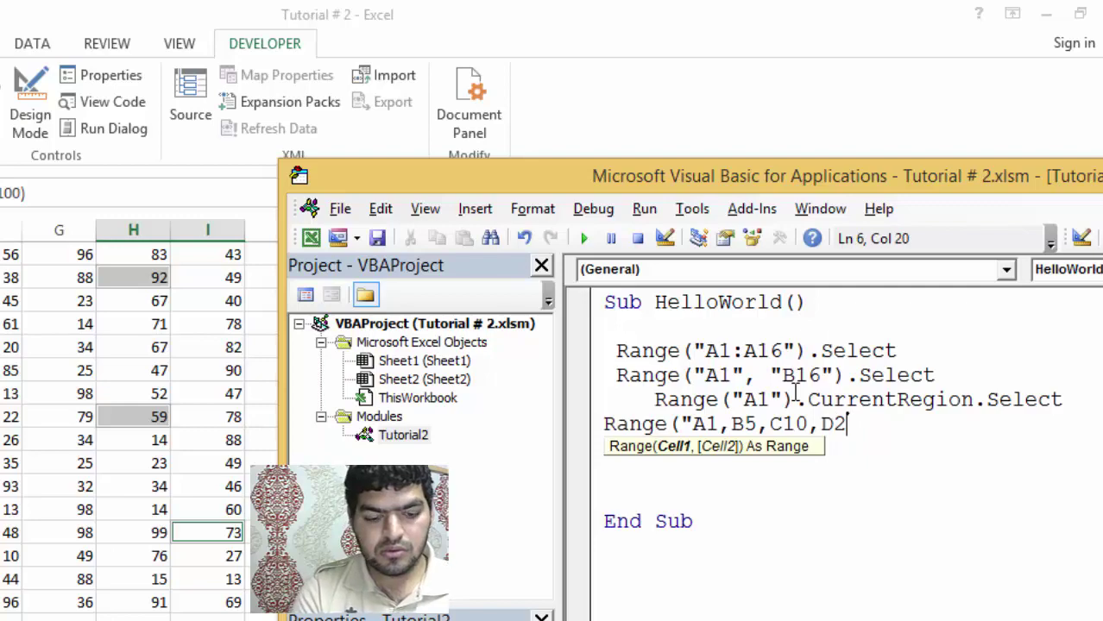
type("\")")
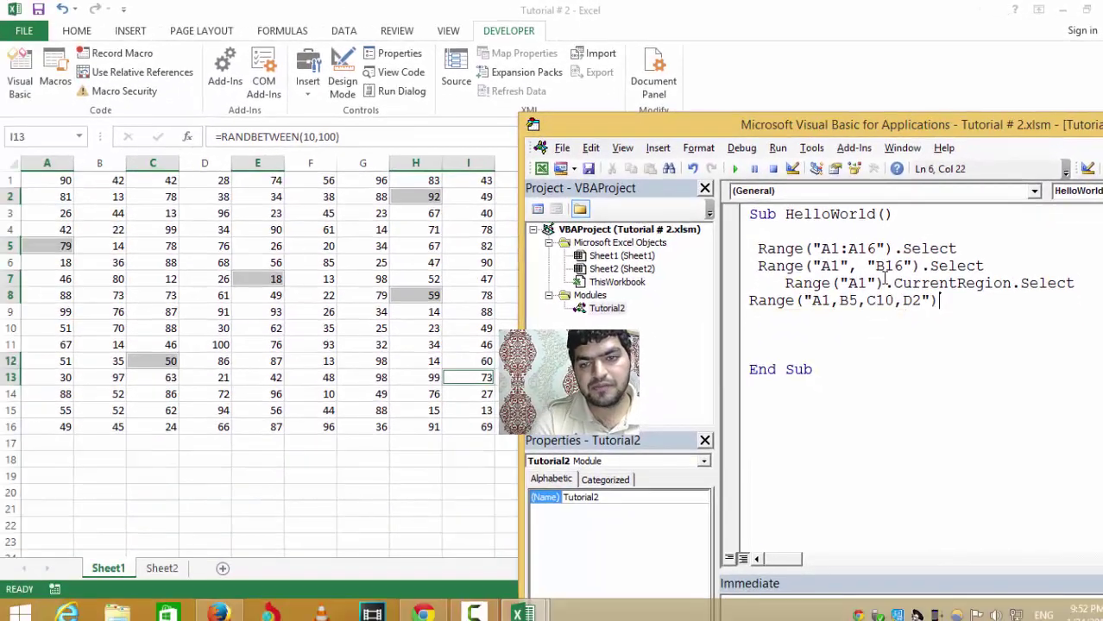
type(".Select")
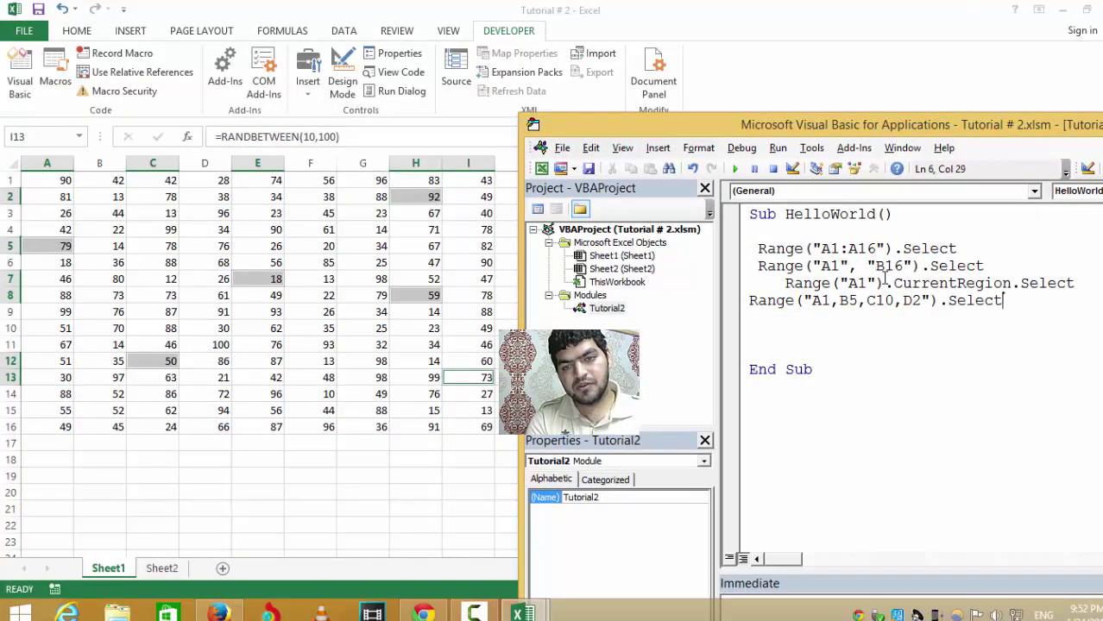
key("Return")
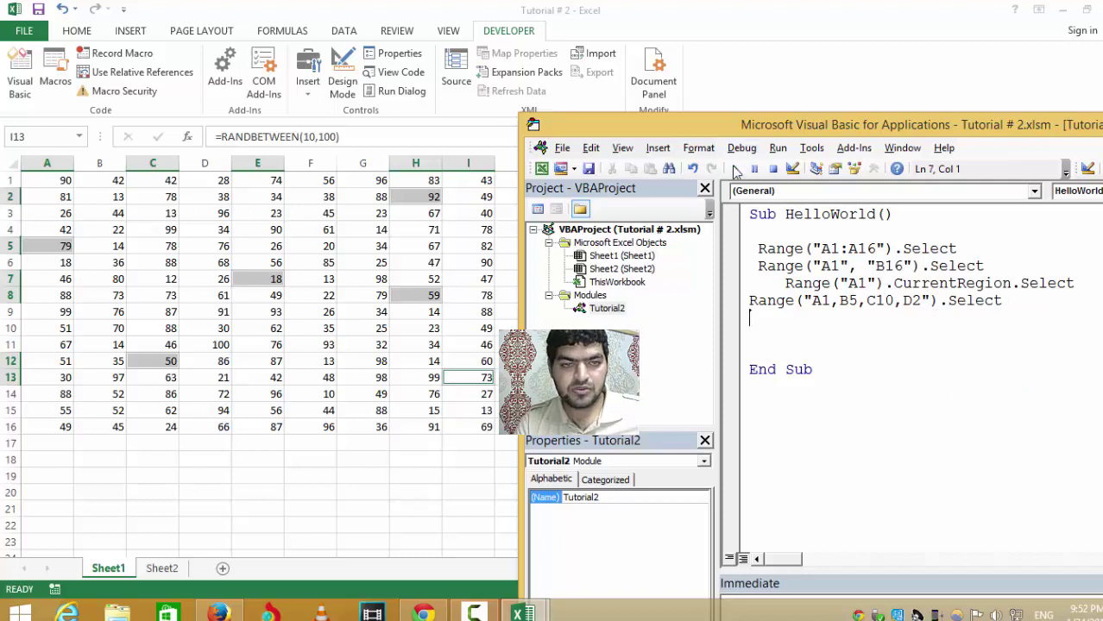
- Run HelloWorld to select A1, B5, C10 and D2, then highlight that Range line
left_click(735, 169)
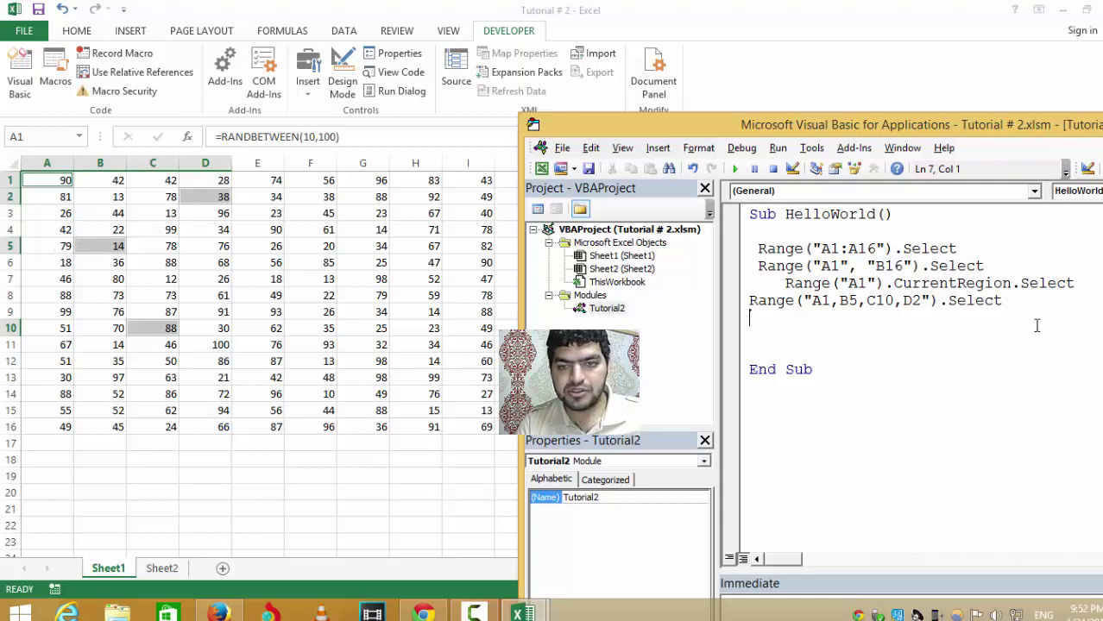
left_click_drag(1018, 302, 695, 303)
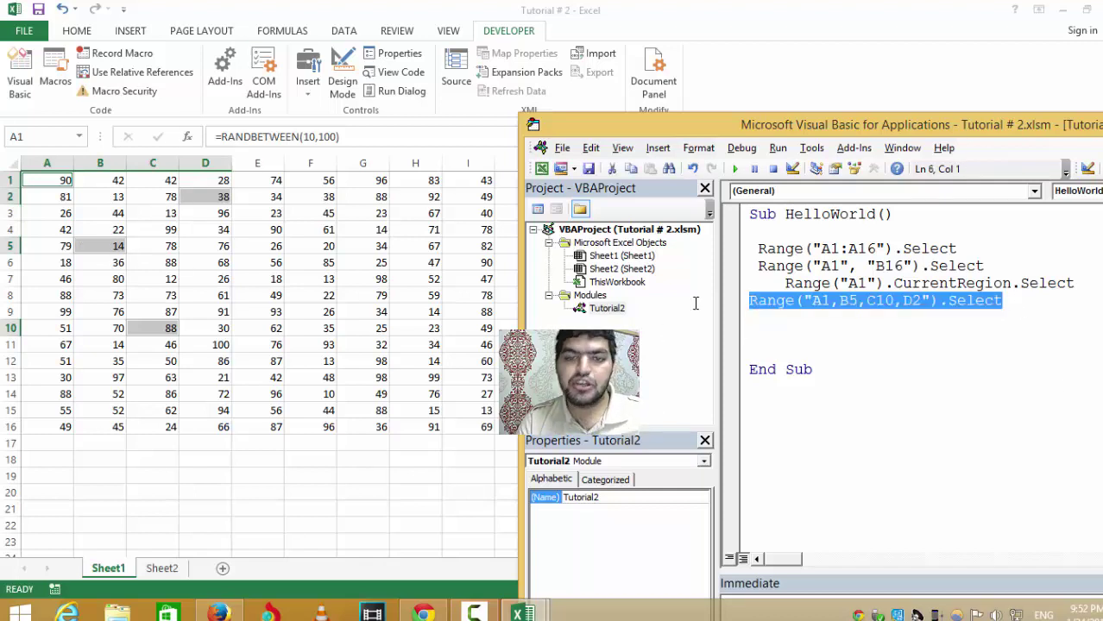
left_click(778, 319)
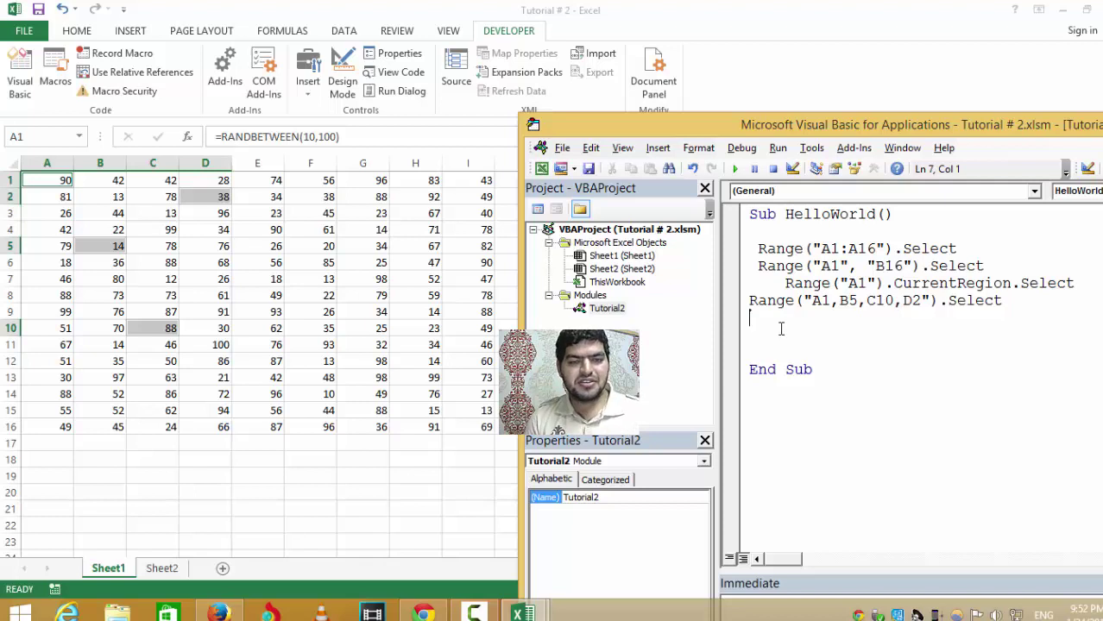
- Add a Cells.Select line to HelloWorld and run it to select the whole sheet
type("CE")
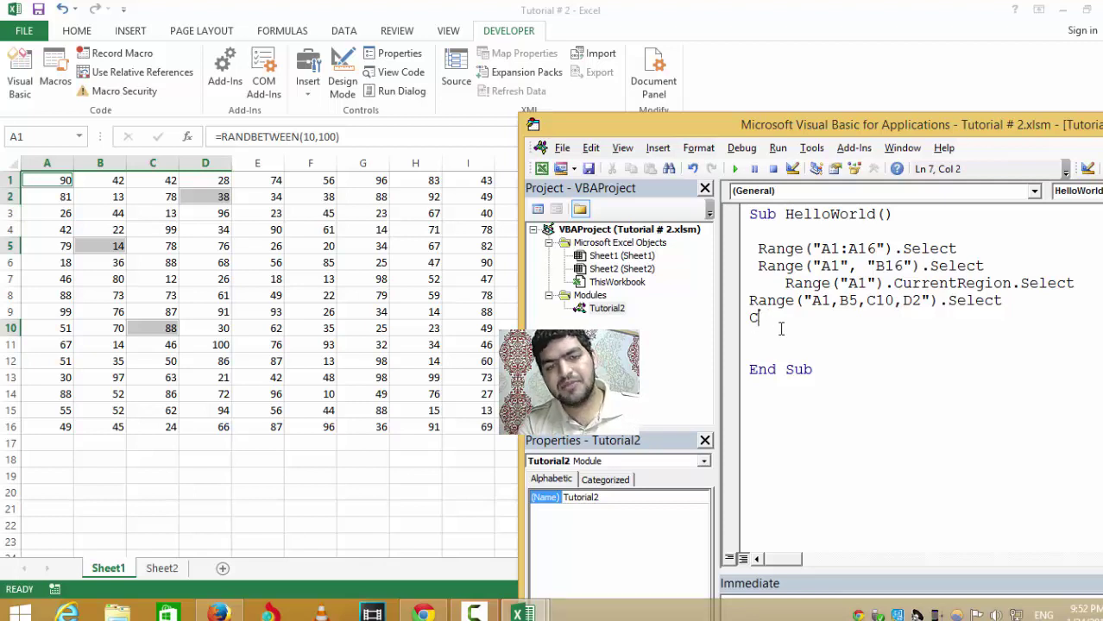
key("BackSpace")
type("cels")
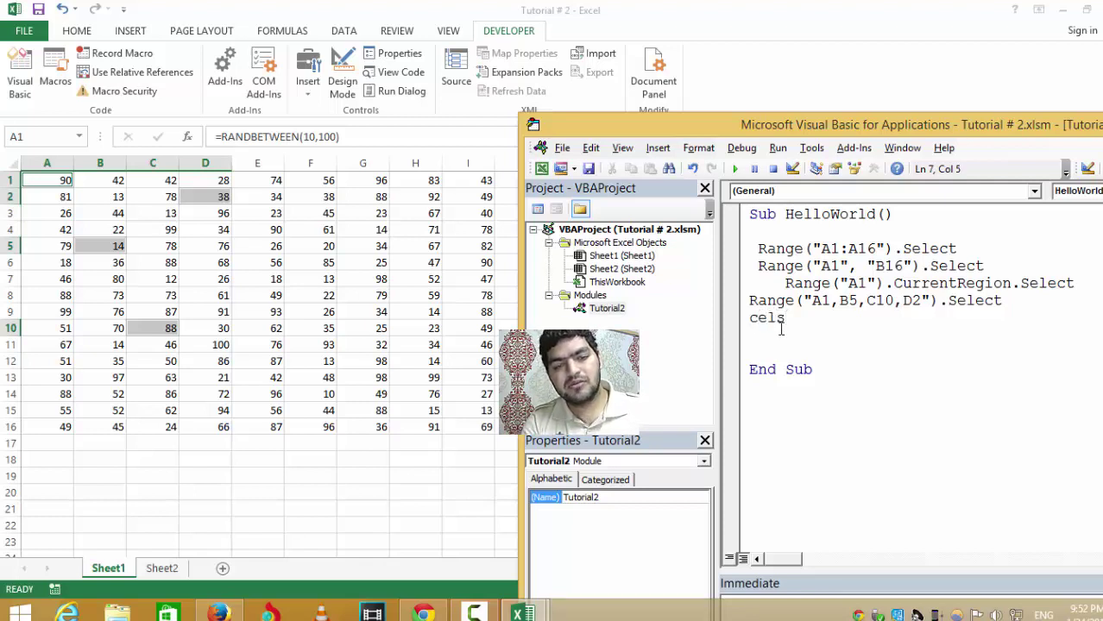
key("BackSpace")
type("ls")
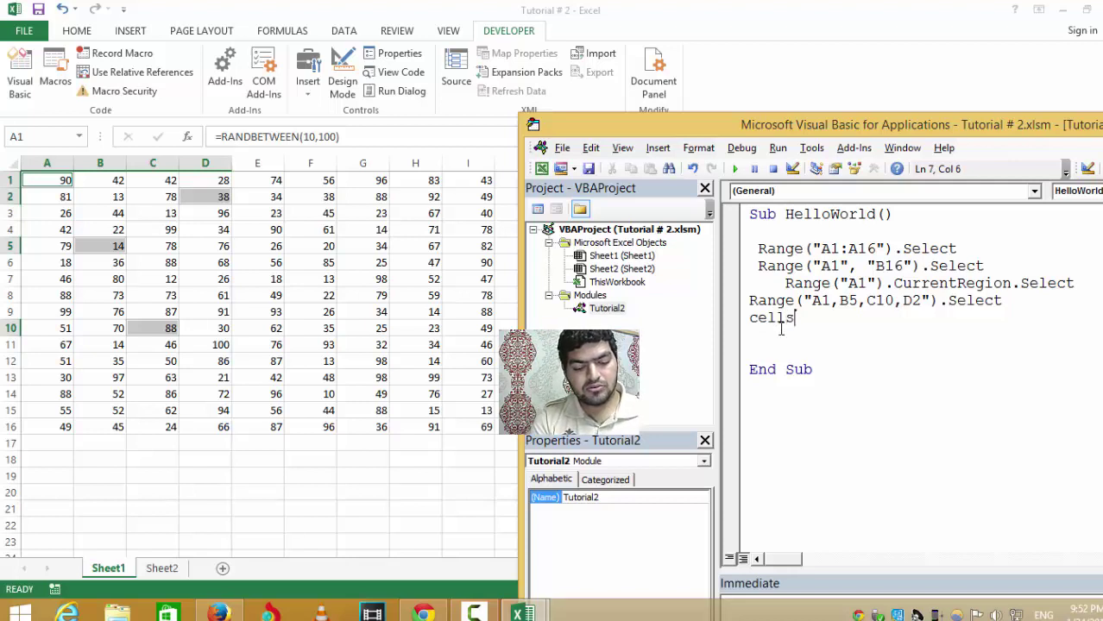
type(".sel")
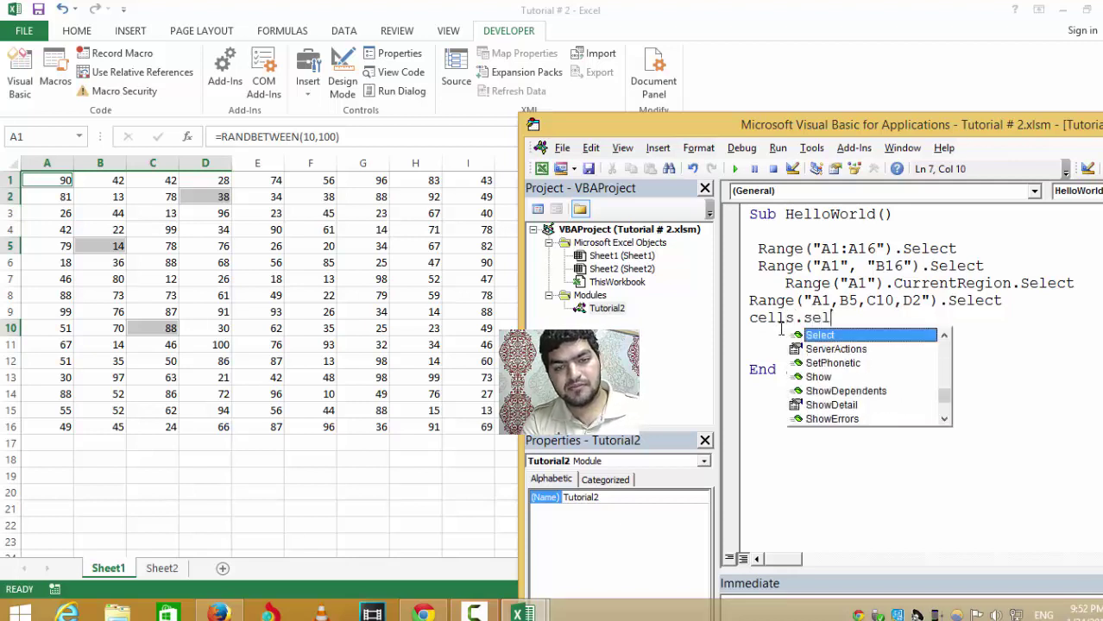
key("Tab")
key("Return")
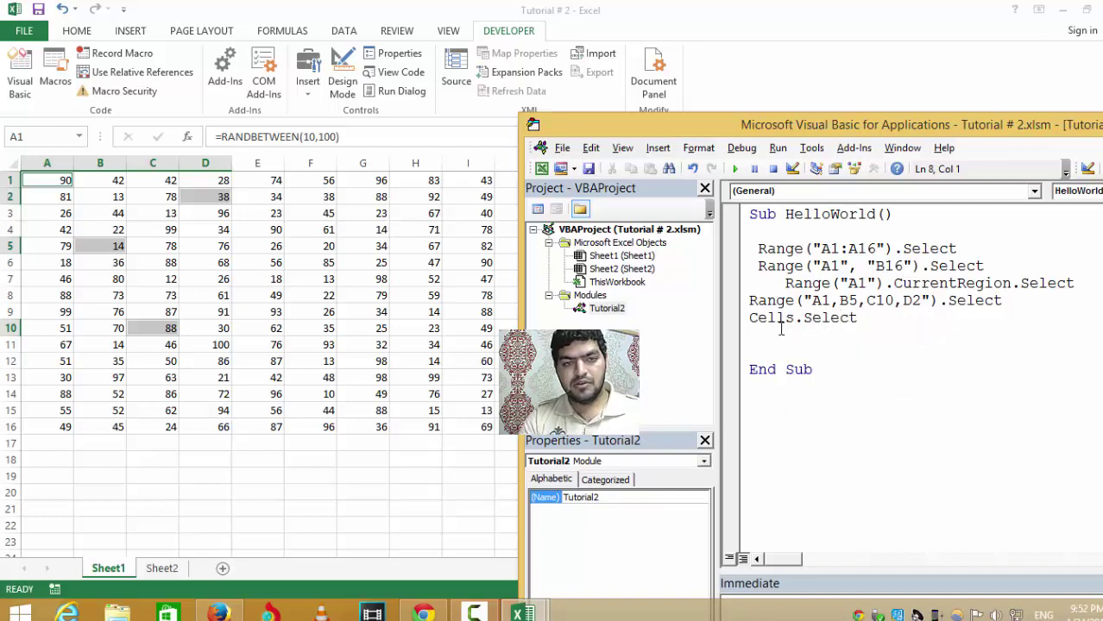
left_click(735, 168)
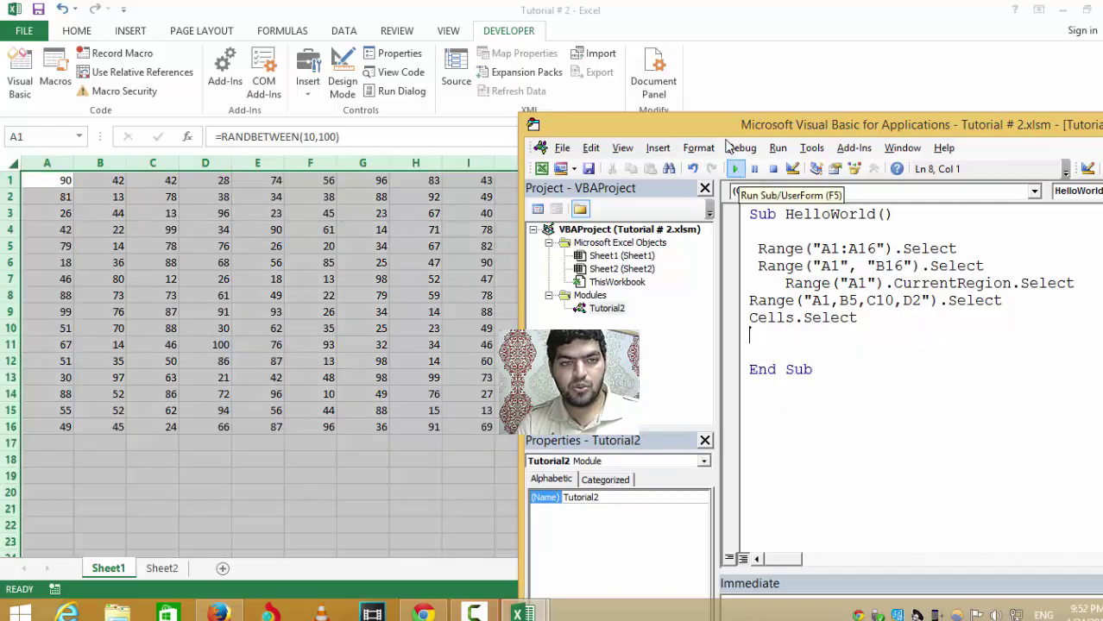
- Move the VBA code window aside, scroll the sheet, then place the code window mid-screen
left_click_drag(719, 125, 73, 562)
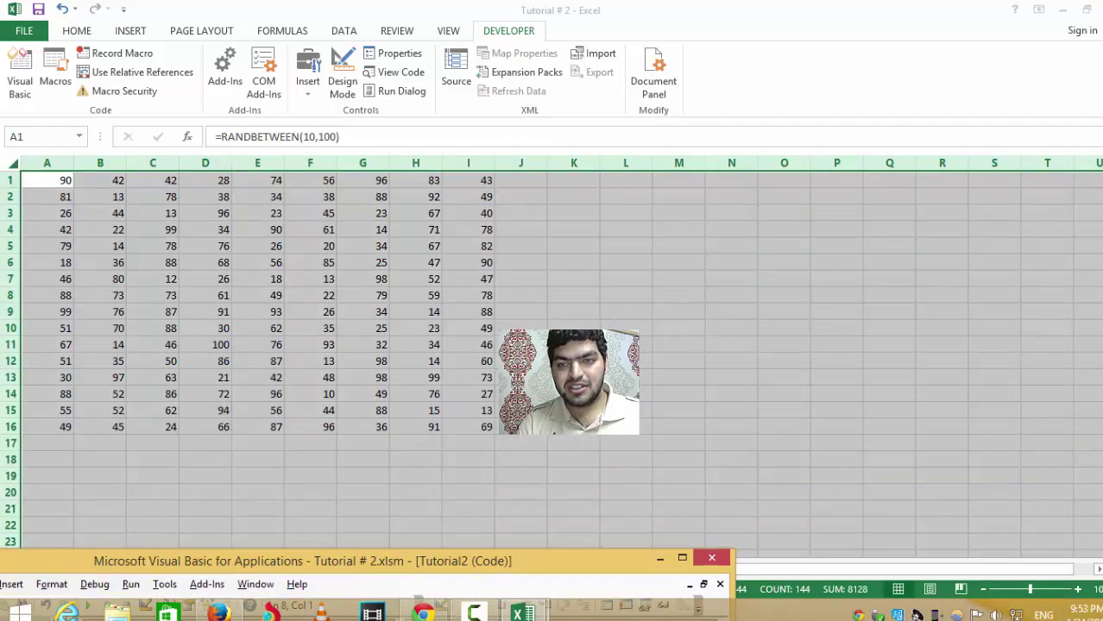
scroll(913, 472, "down", 1)
mouse_move(826, 569)
left_mouse_down()
mouse_move(1051, 552)
mouse_move(691, 589)
left_mouse_up()
left_click(1098, 569)
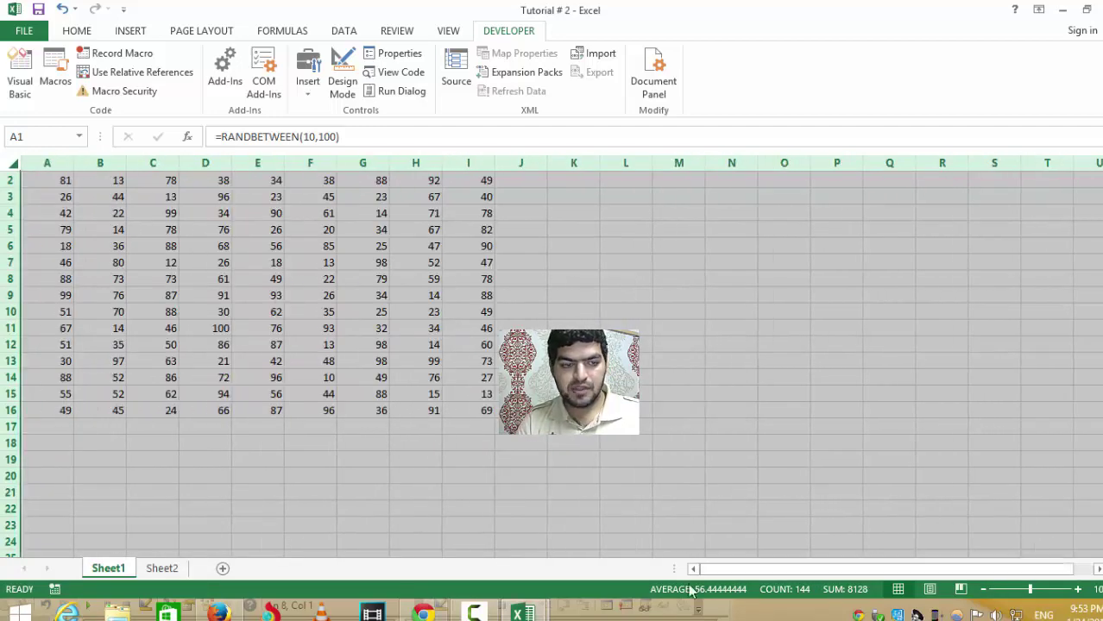
mouse_move(523, 613)
left_click(591, 529)
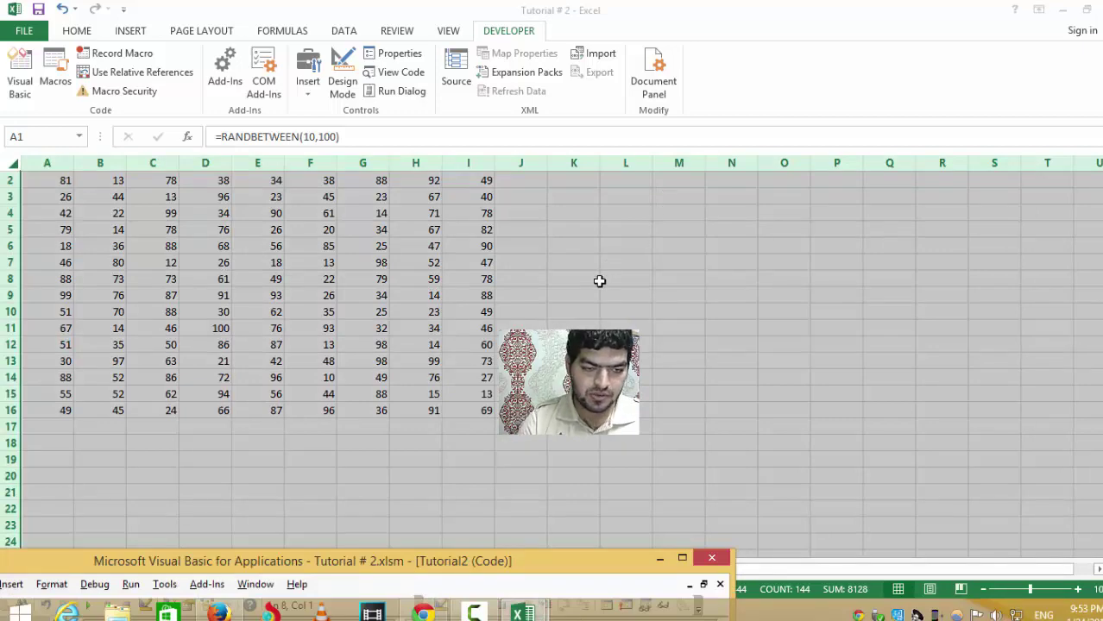
mouse_move(493, 563)
left_mouse_down()
mouse_move(800, 112)
mouse_move(848, 141)
left_mouse_up()
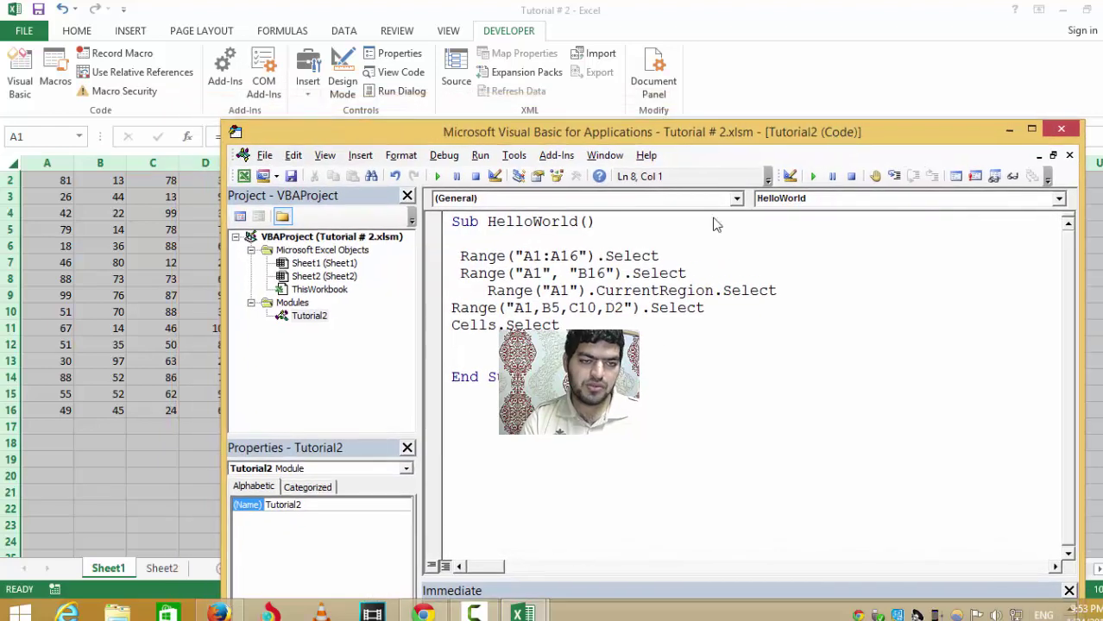
- Select cell A2 on the worksheet, then bring the macro code back in front
left_click(81, 181)
left_click(67, 180)
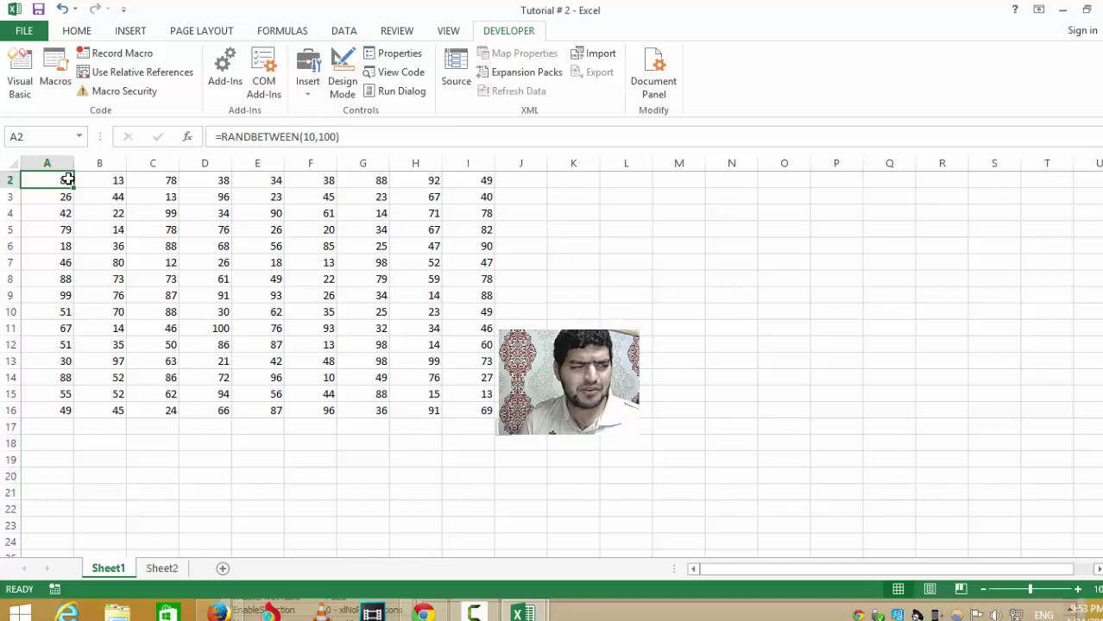
mouse_move(523, 612)
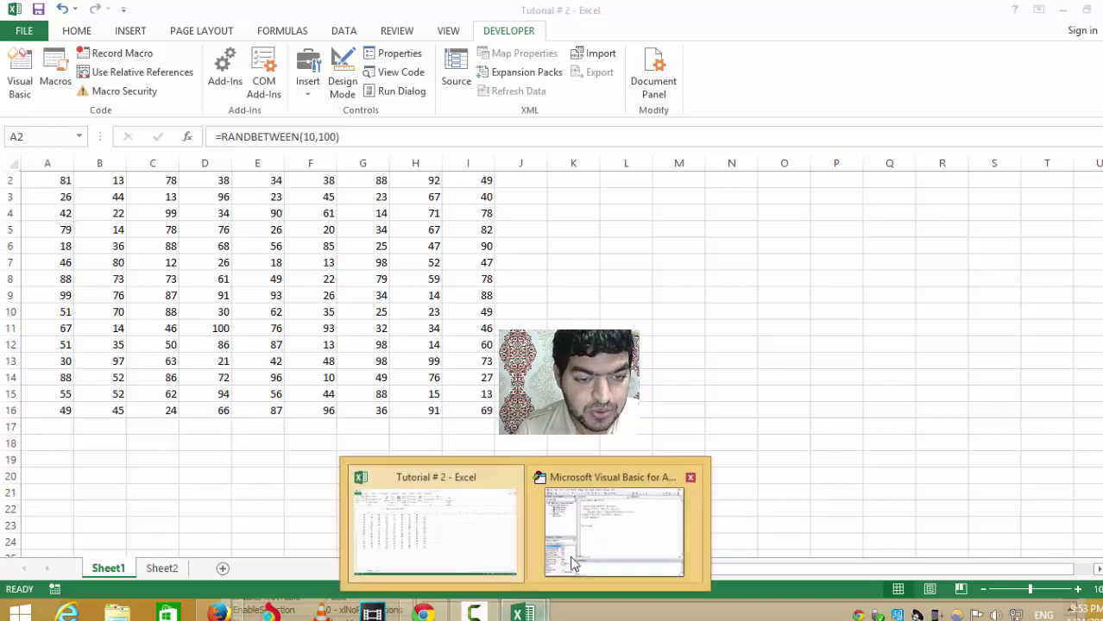
left_click(571, 560)
- Delete all the old selection statements from HelloWorld, leaving a fresh blank line
left_click_drag(561, 325, 418, 255)
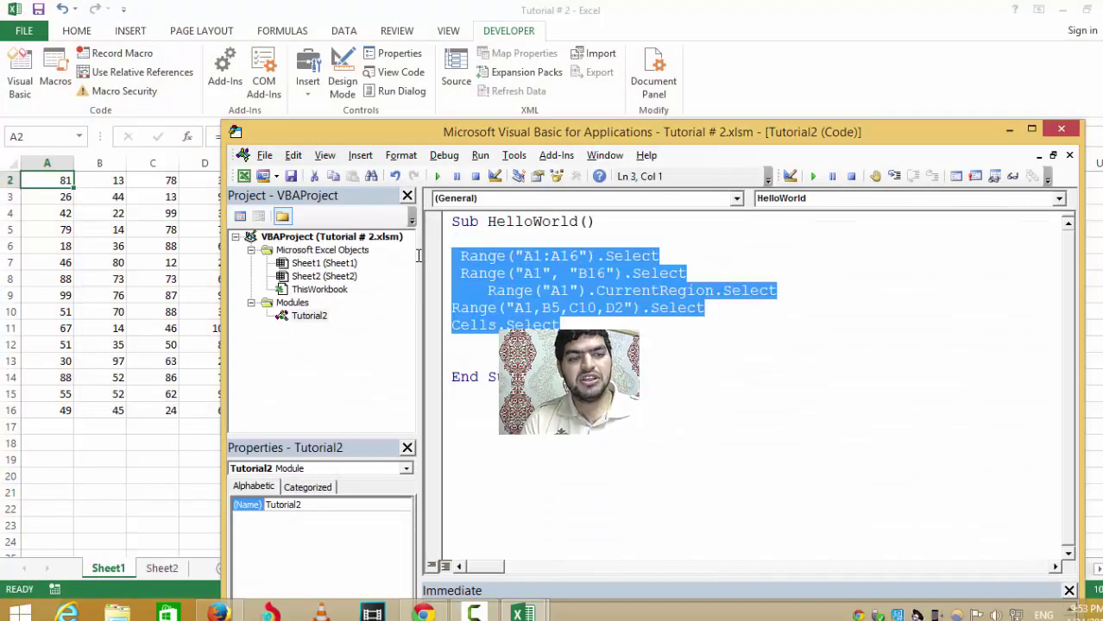
key("Delete")
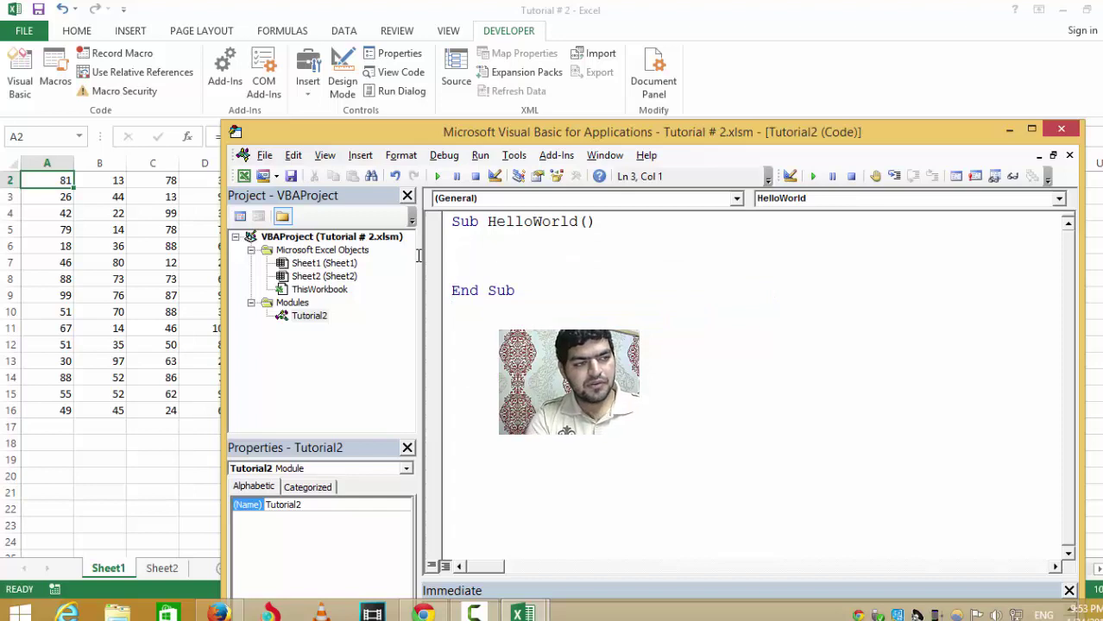
key("BackSpace")
key("BackSpace")
key("Return")
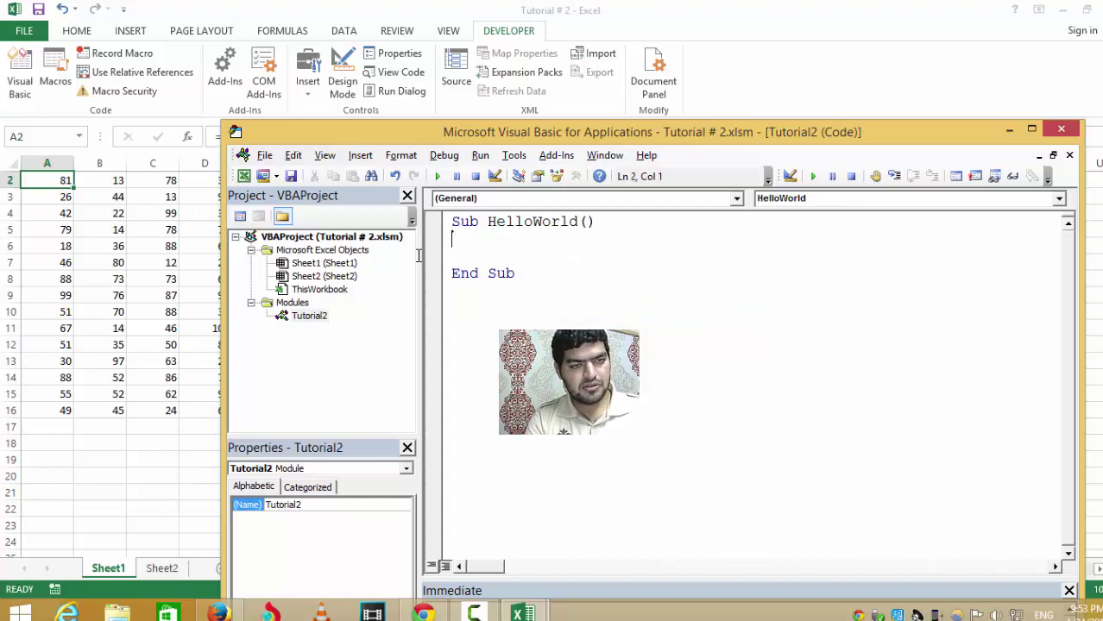
key("Return")
- Write Range("A1").Select and Range("A1").Value = "LLTtutorials" using IntelliSense
type("Range")
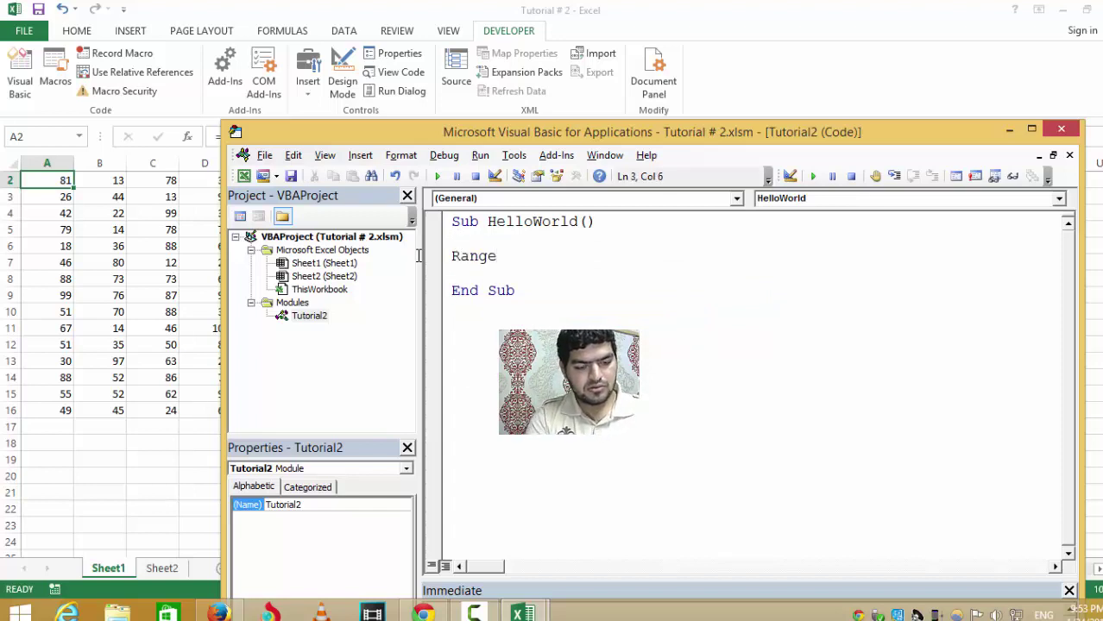
type("(")
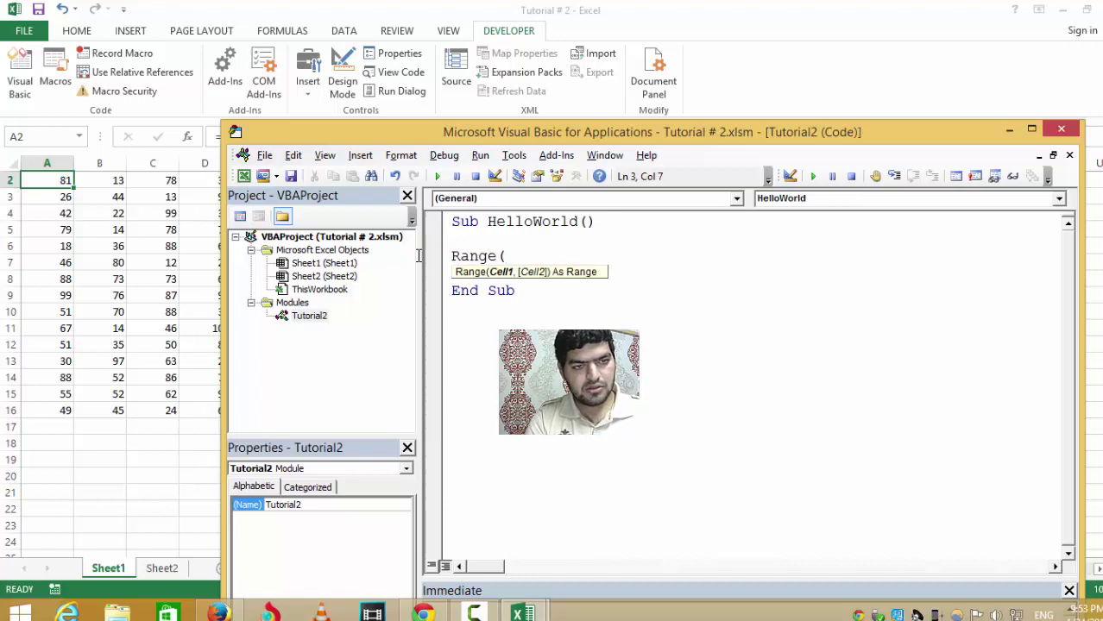
type("\"A1\"")
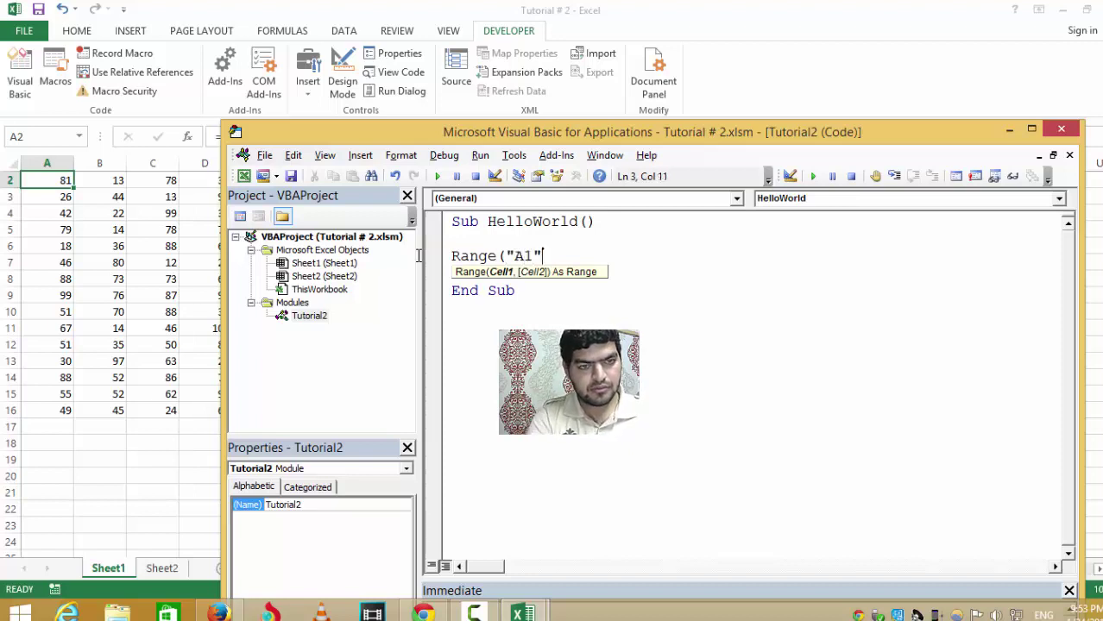
type(").SE")
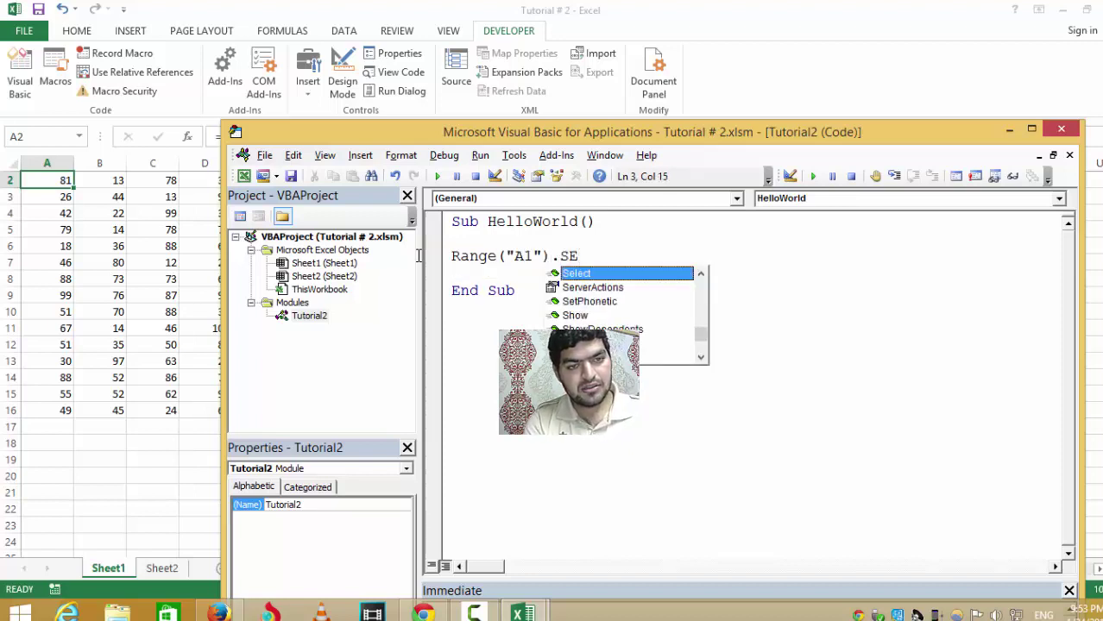
key("Return")
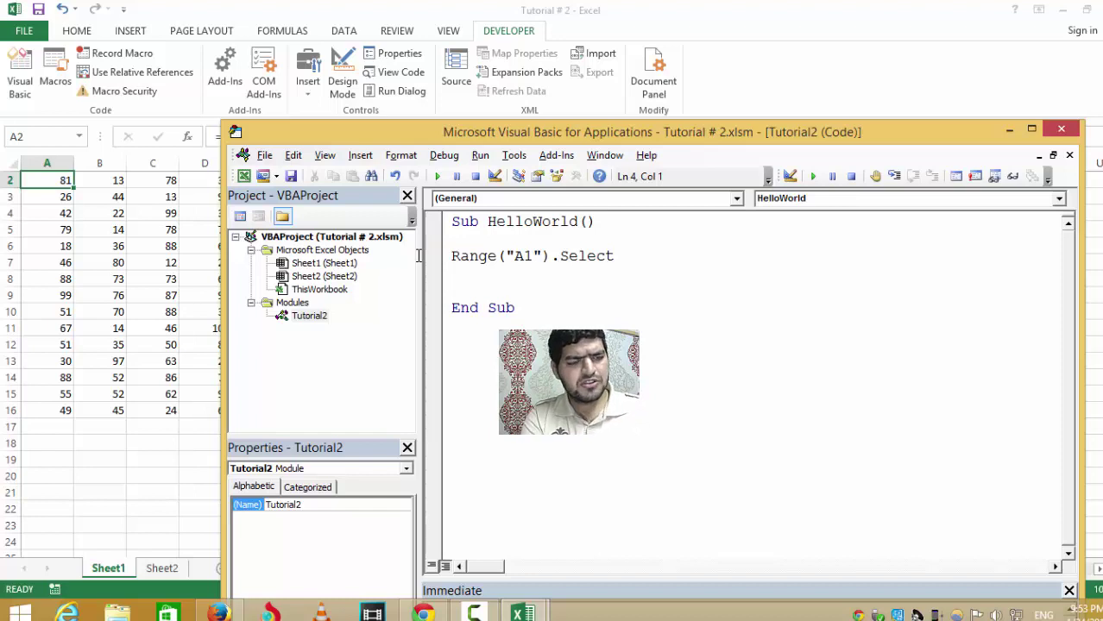
type("Range(")
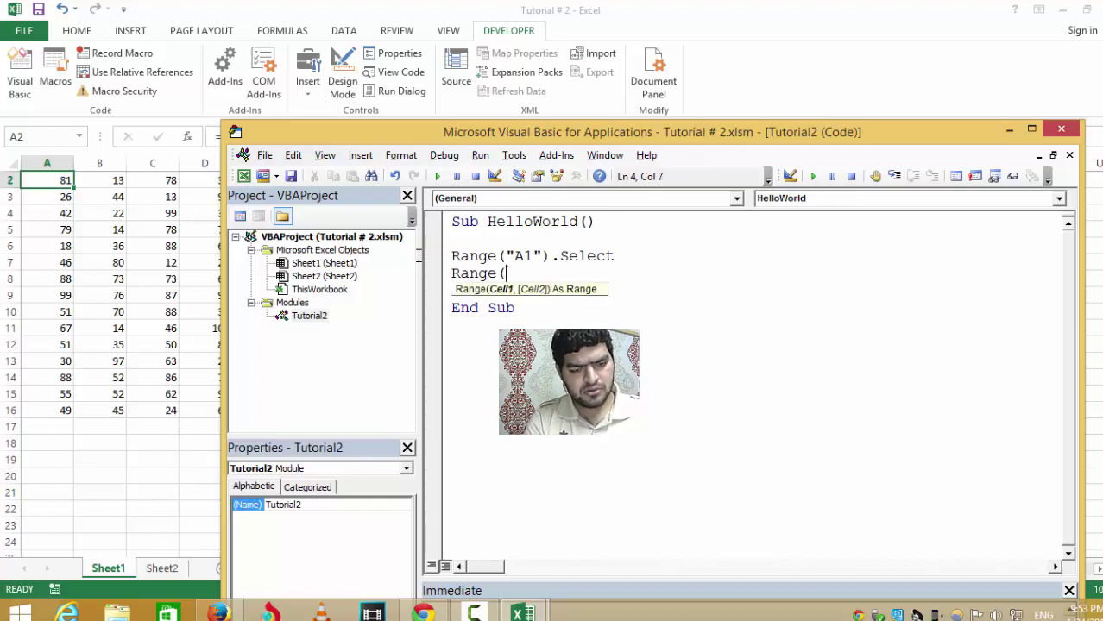
type("\"A1")
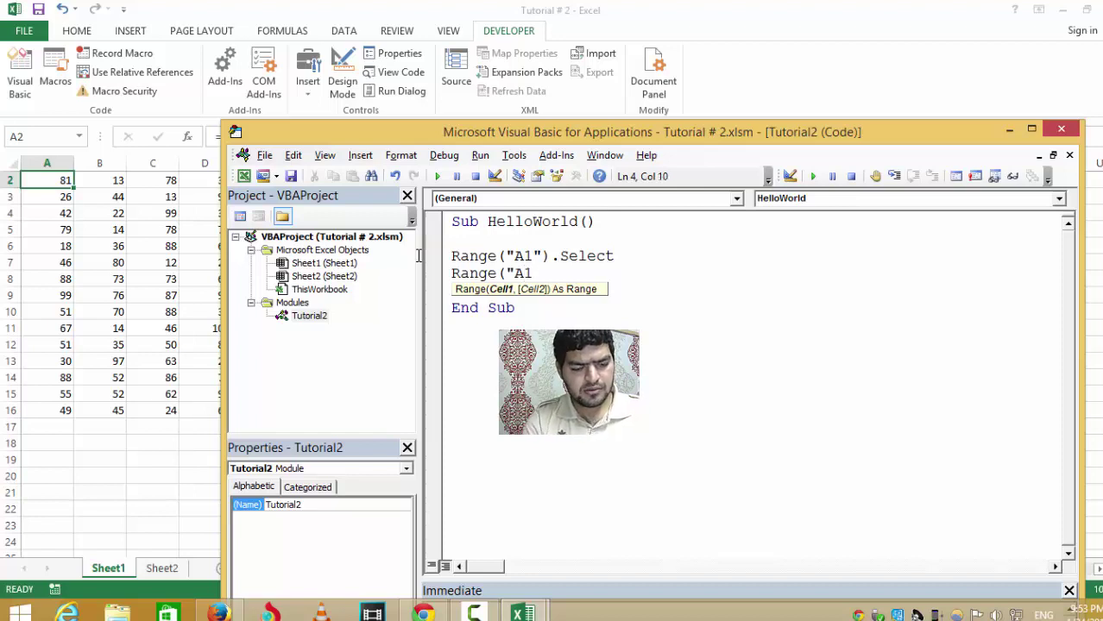
type("\").va")
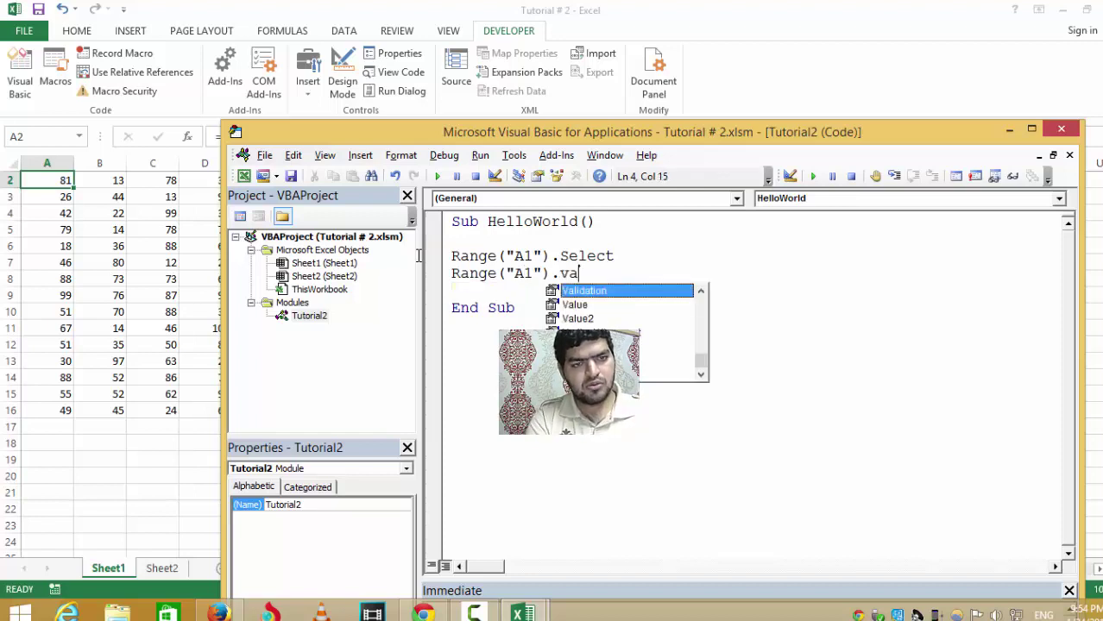
type("lu")
key("Tab")
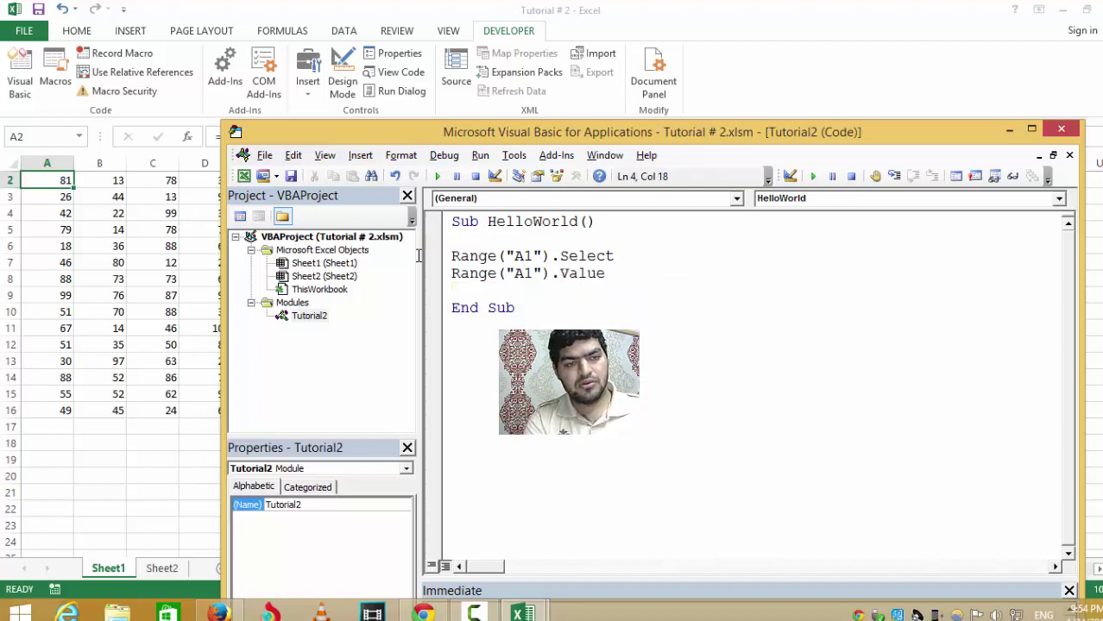
type("=")
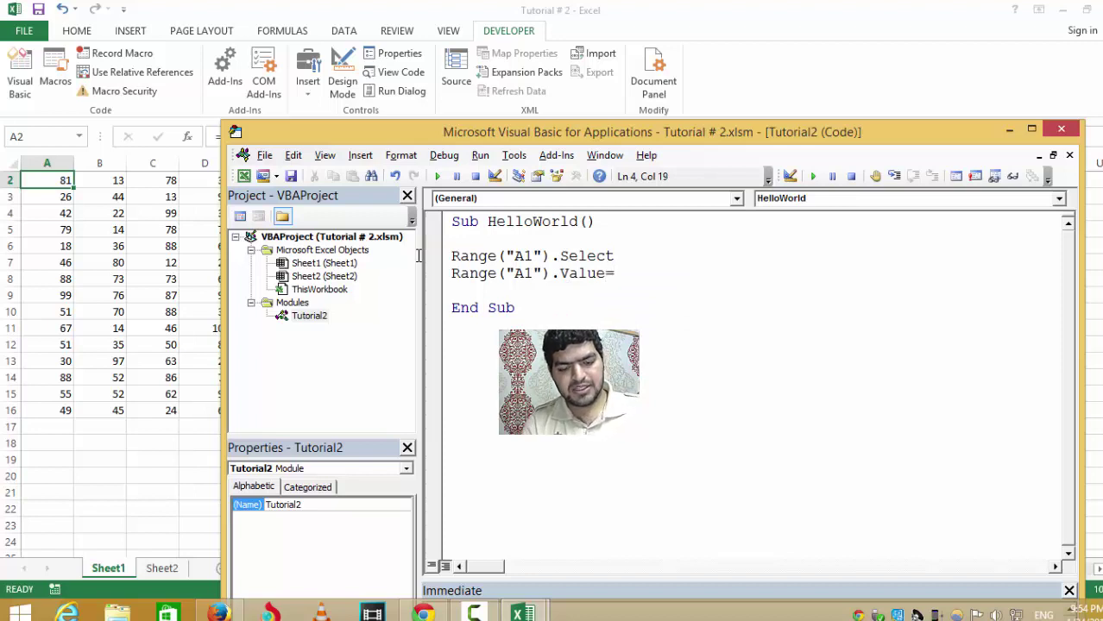
type("\"LLTtuto")
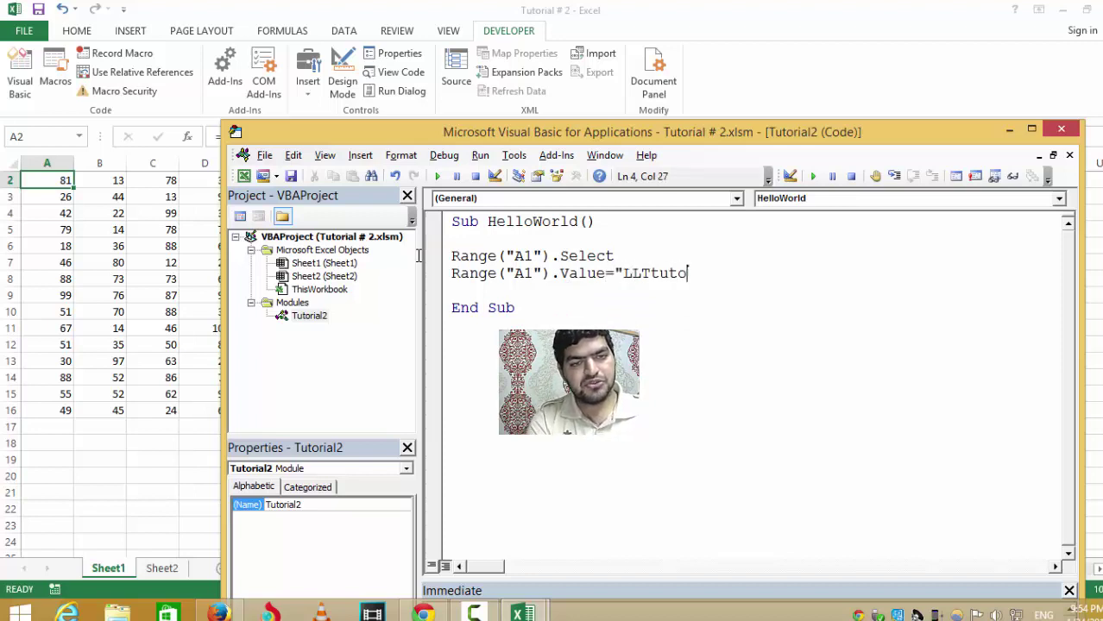
type("rials")
key("Return")
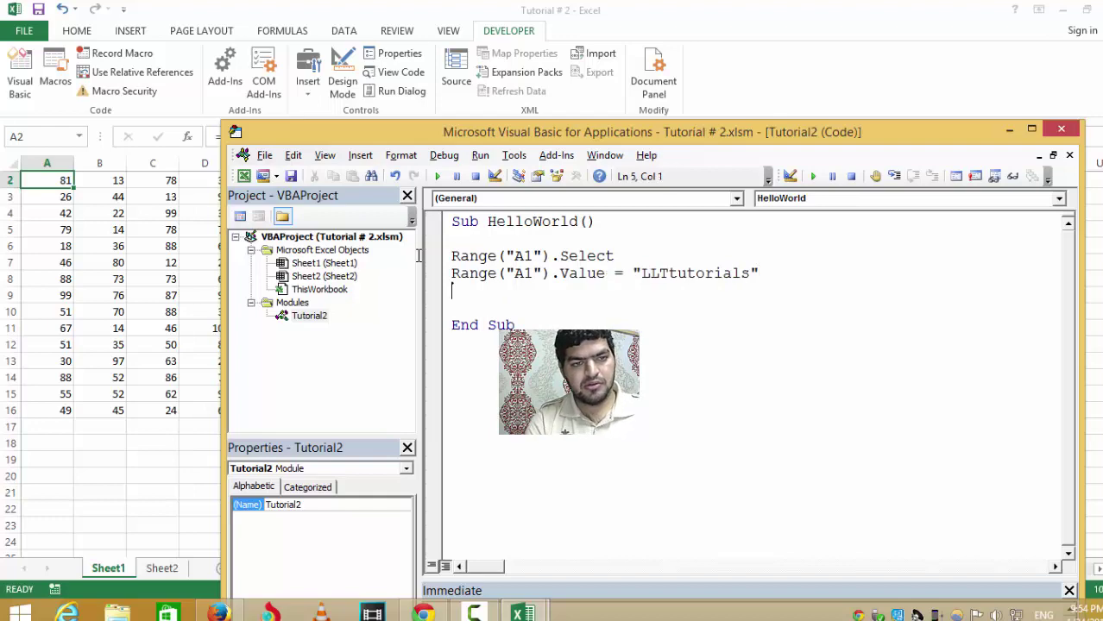
- Run HelloWorld, autofit column A to show LLTtutorials, and return to the code
left_click(436, 176)
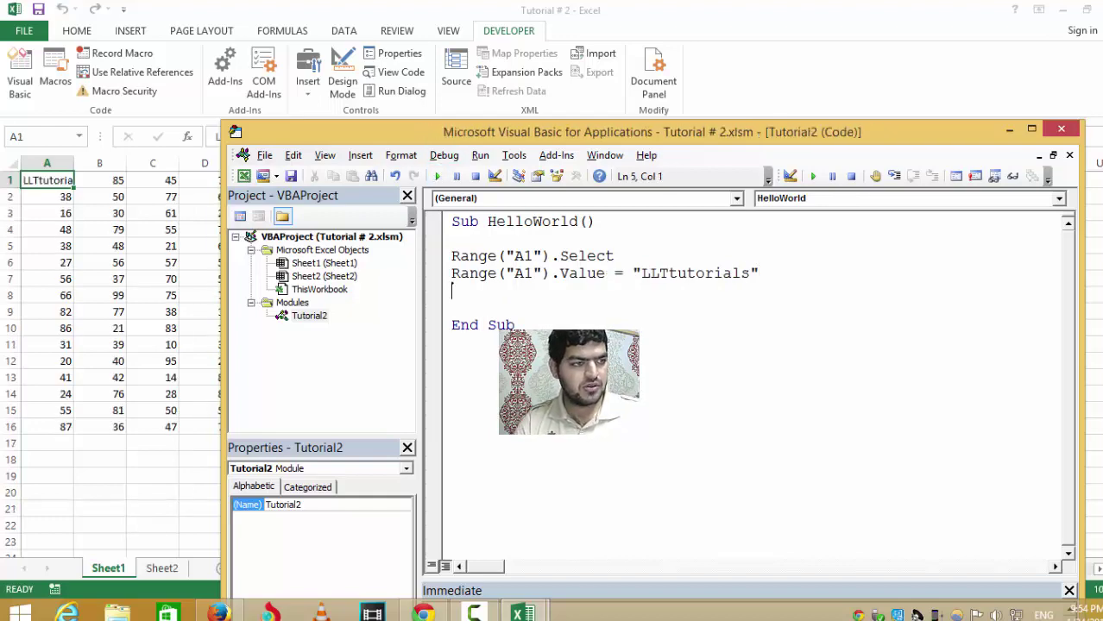
left_click(73, 167)
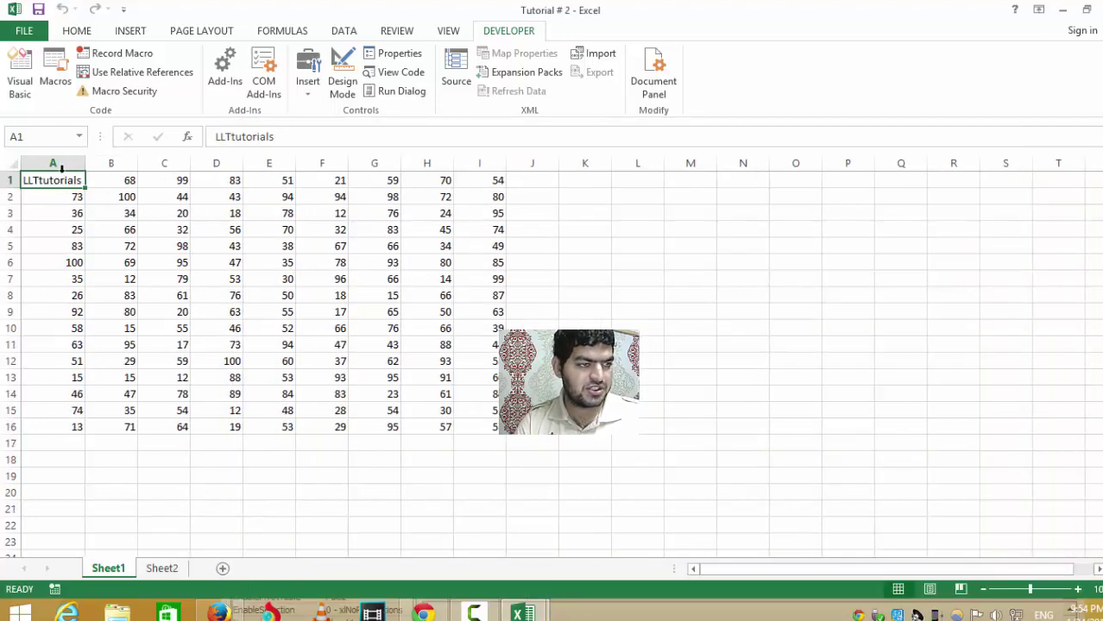
double_click(74, 164)
left_click(567, 580)
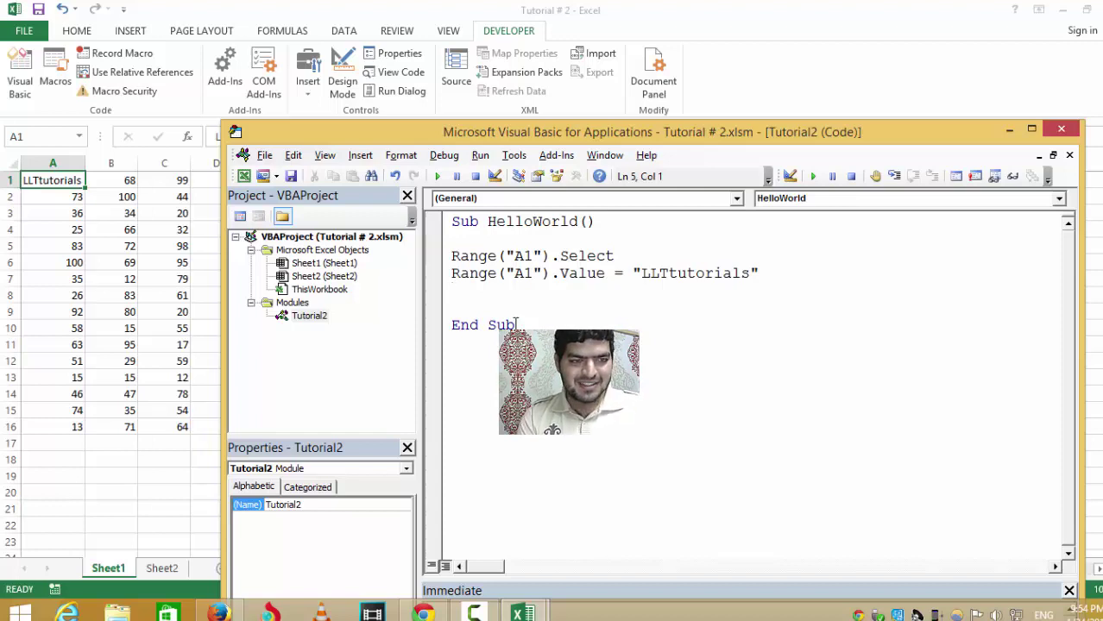
- Add a Range("A3").Value line assigning a person's full name, fixing typos along the way
key("Return")
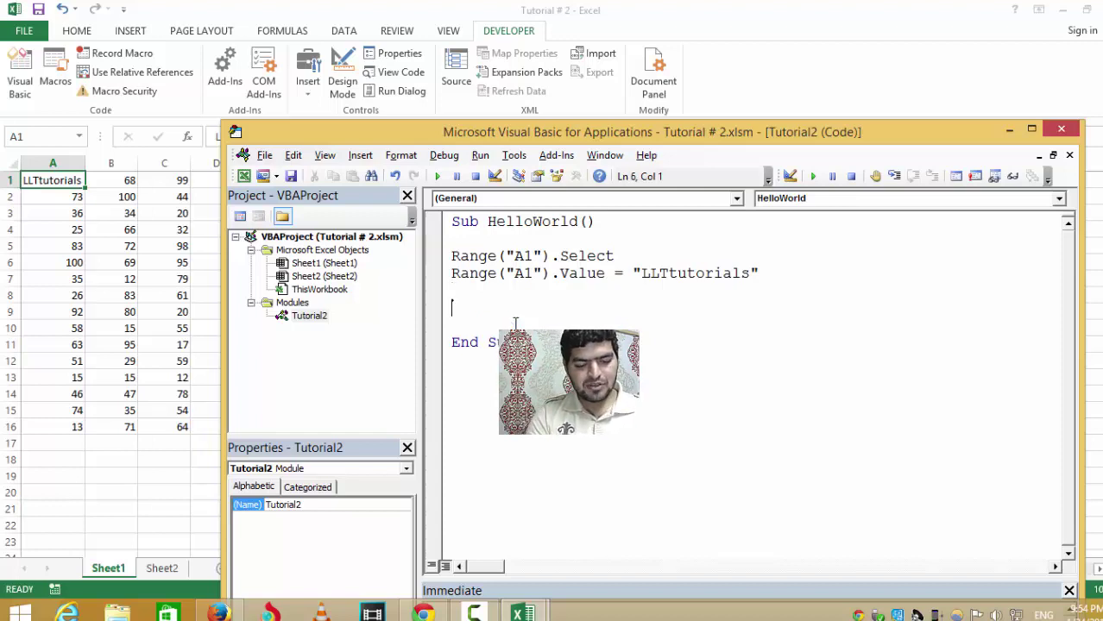
type("R")
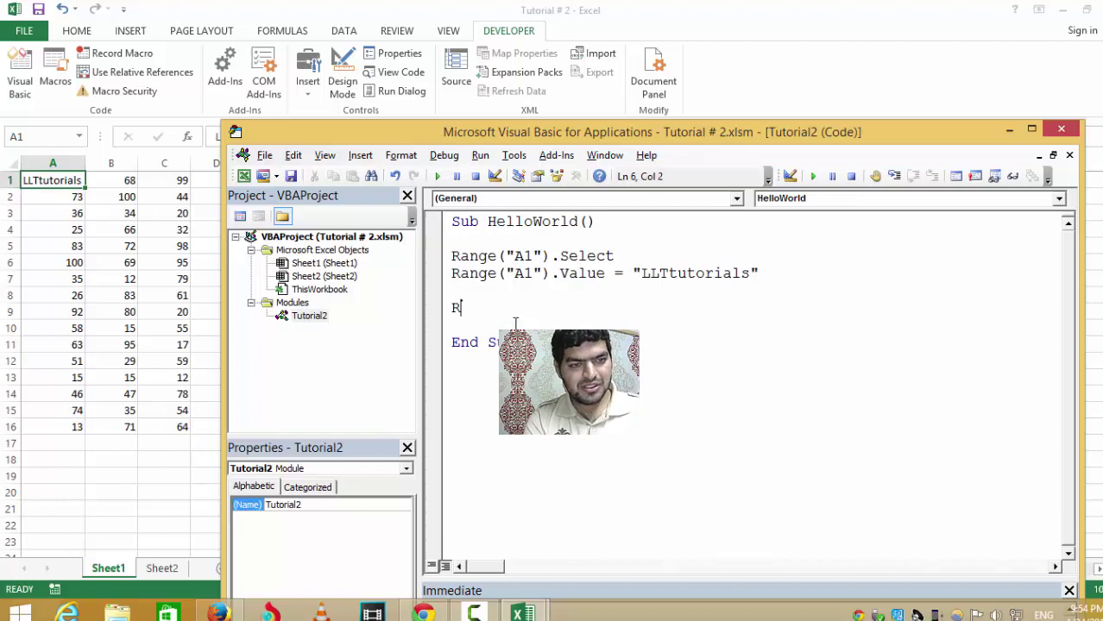
type("nage")
key("BackSpace")
key("BackSpace")
key("BackSpace")
type("age")
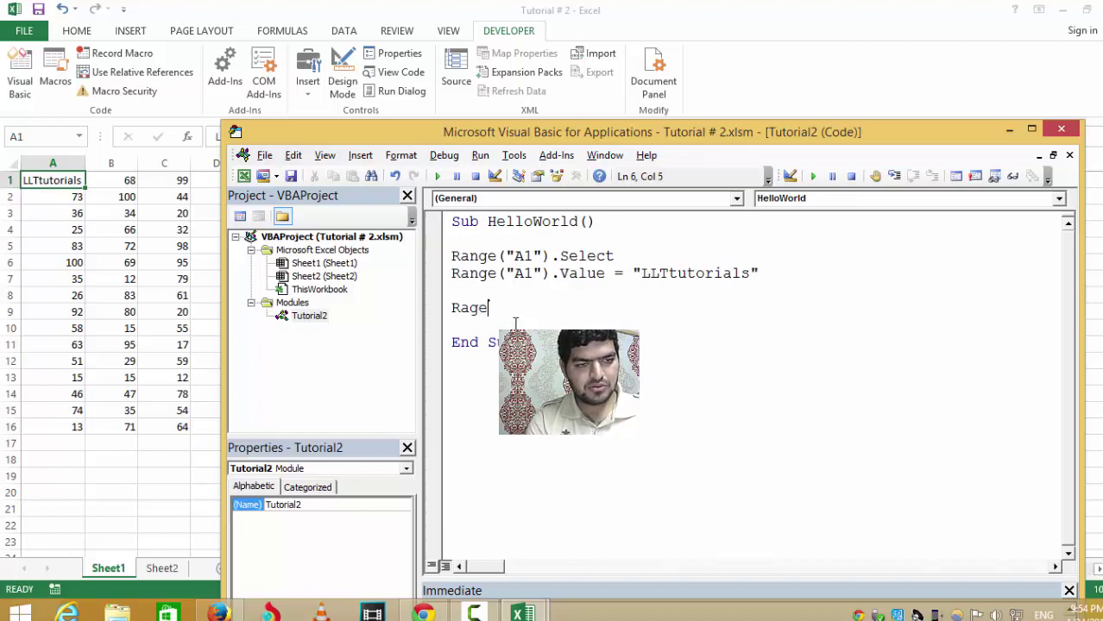
key("BackSpace")
key("BackSpace")
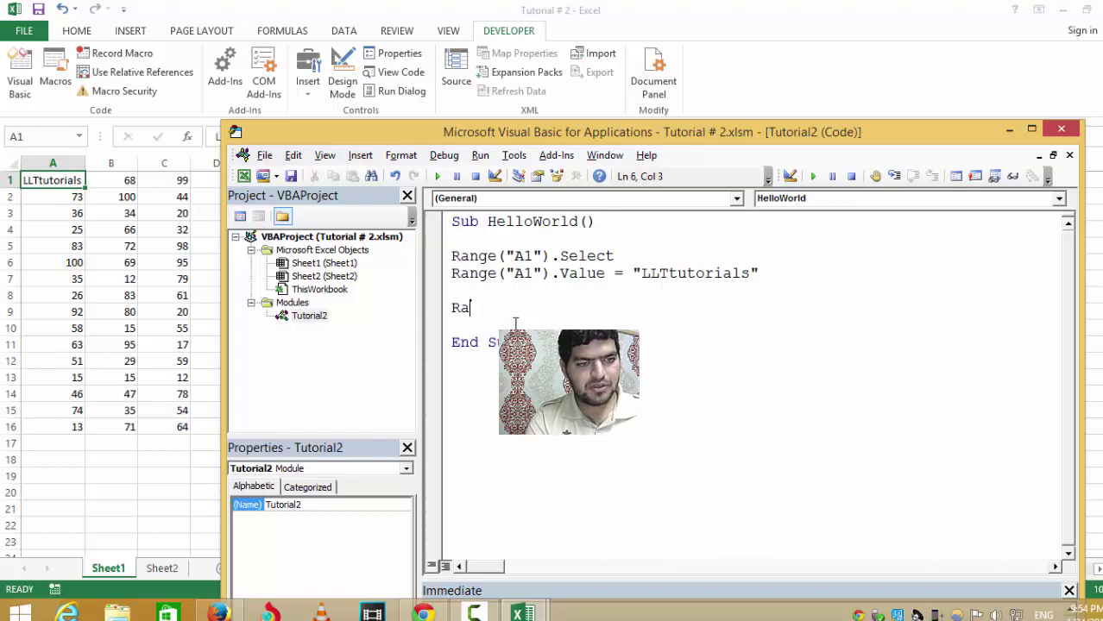
type("nge")
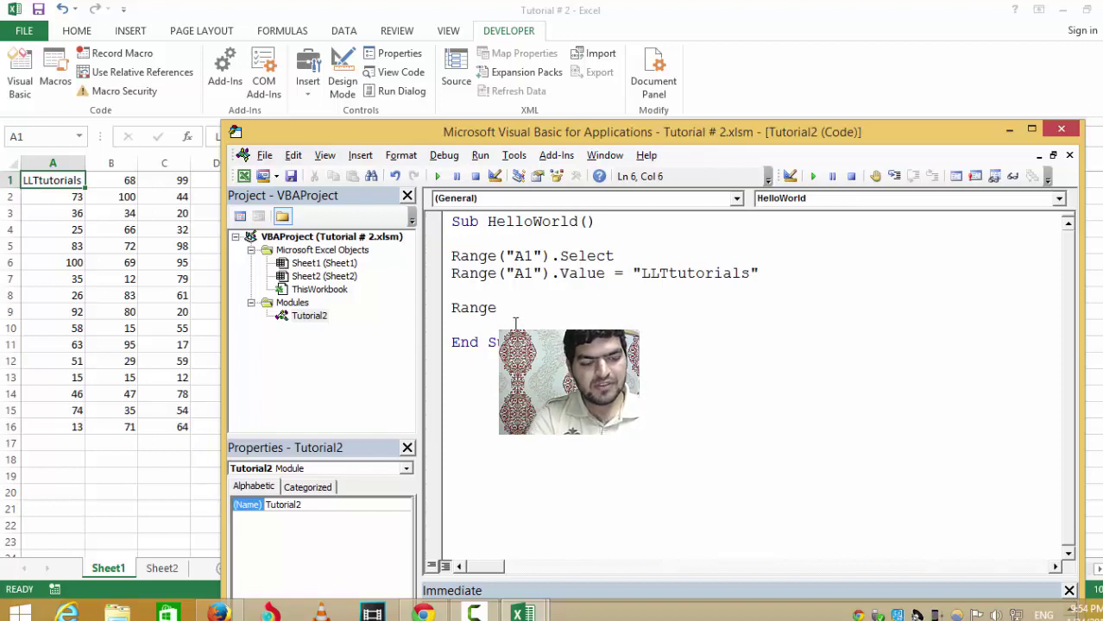
type("(\"")
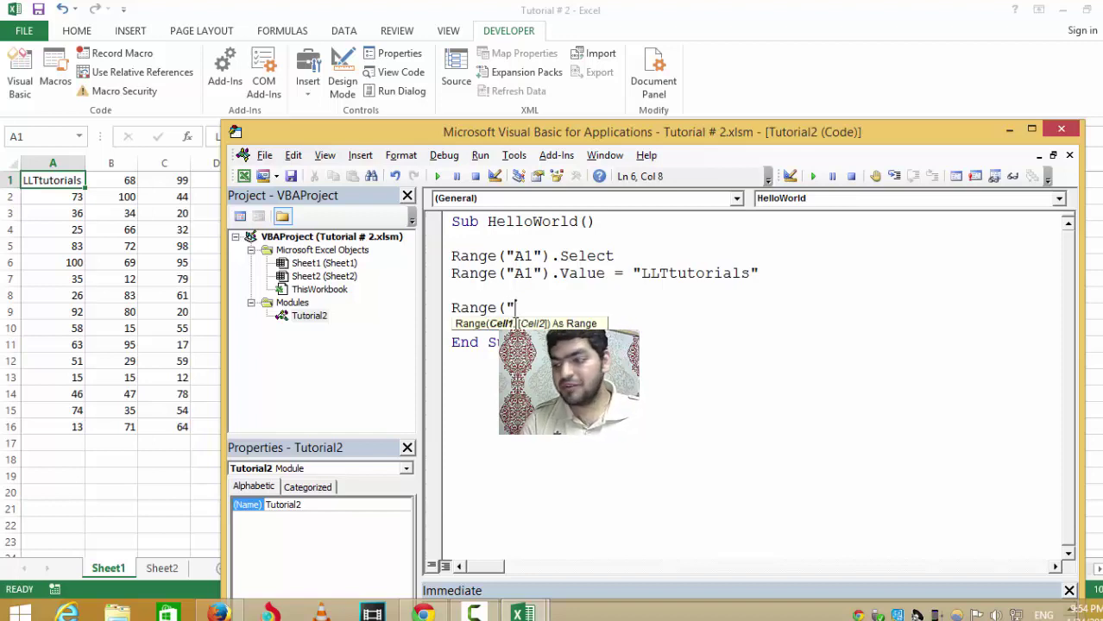
type("A")
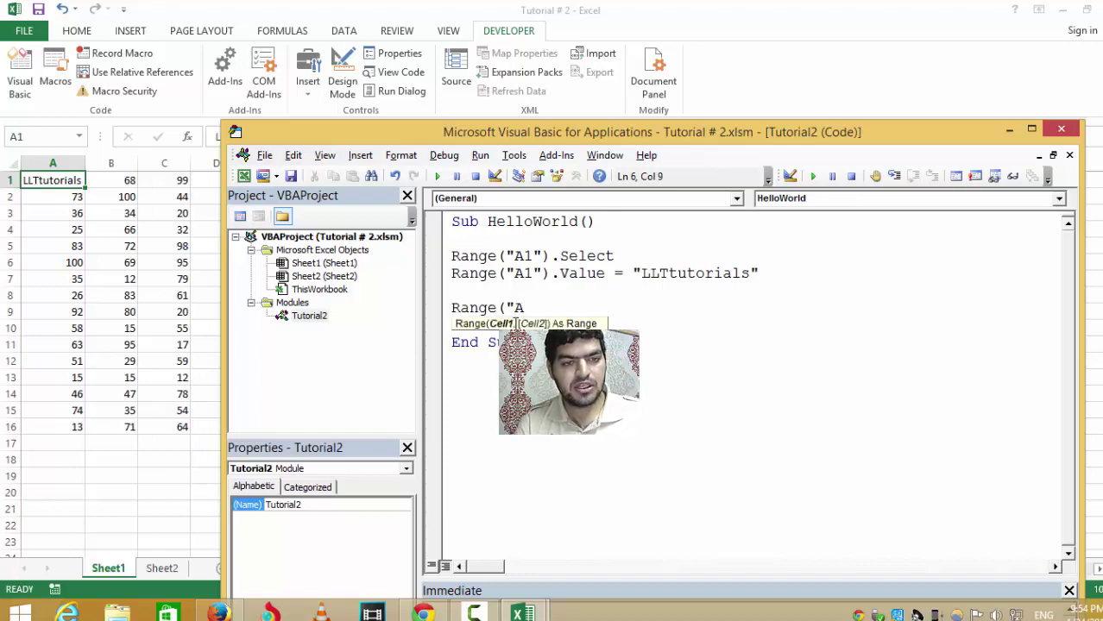
type("3\"")
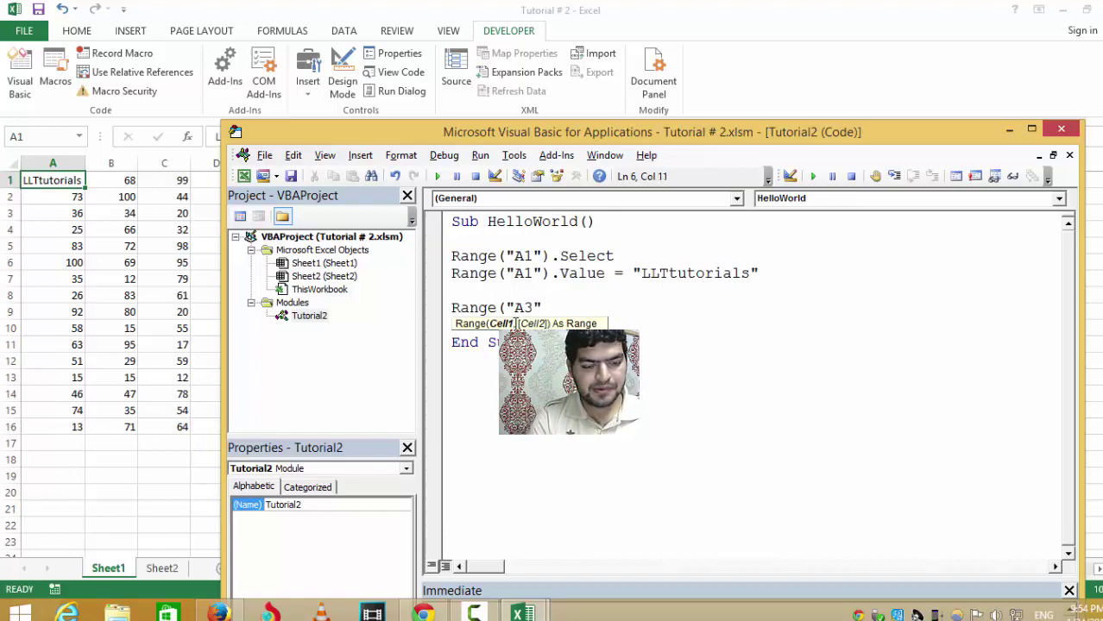
type(").VAL")
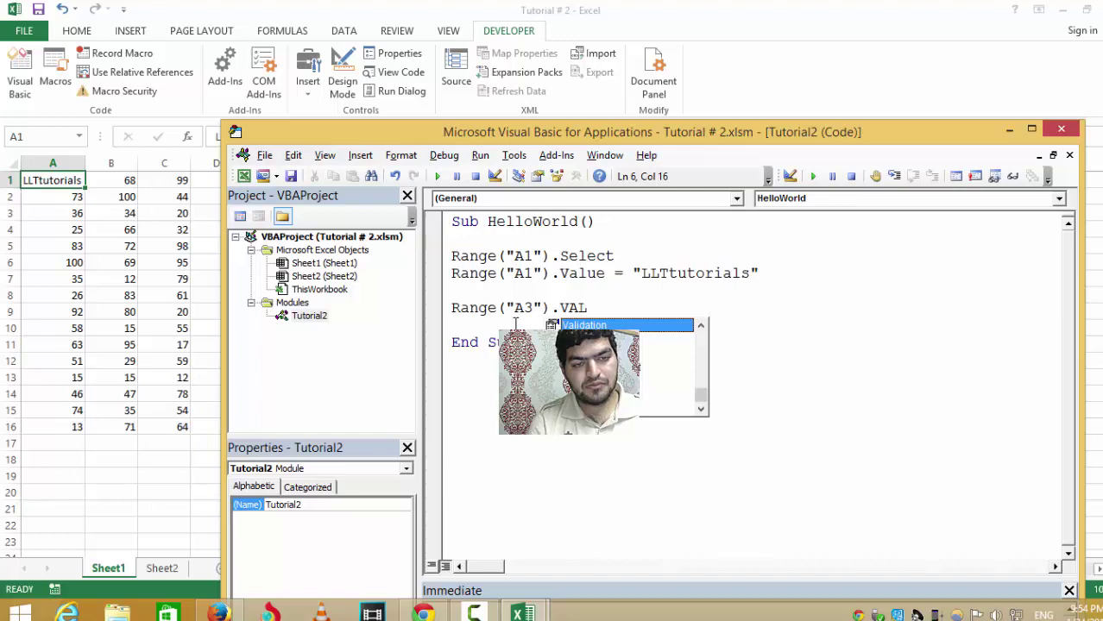
key("Tab")
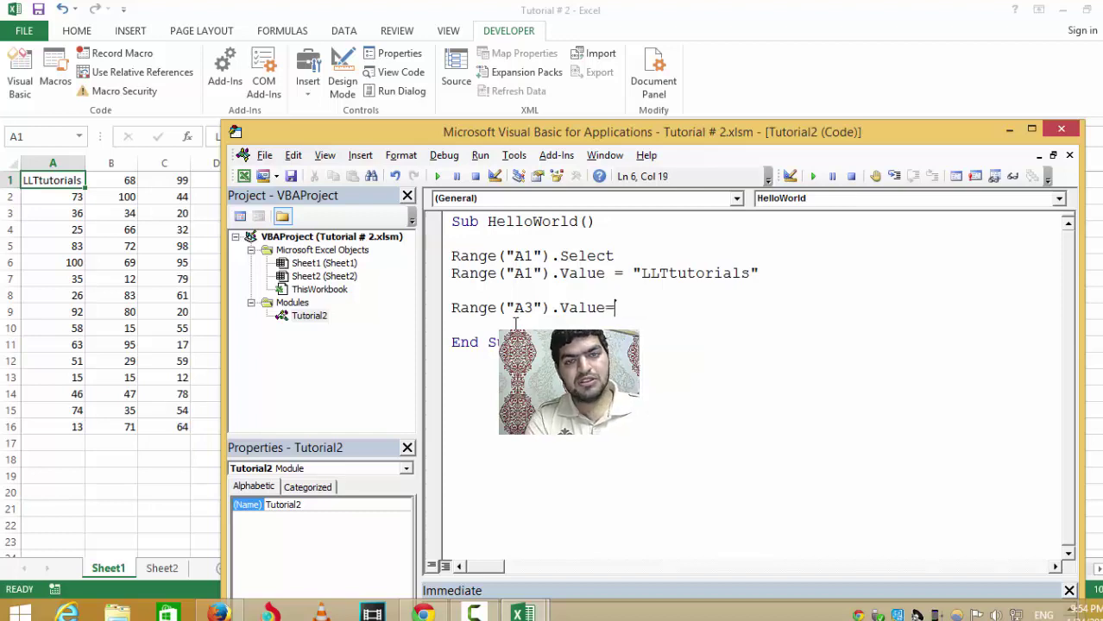
type("\"Mr")
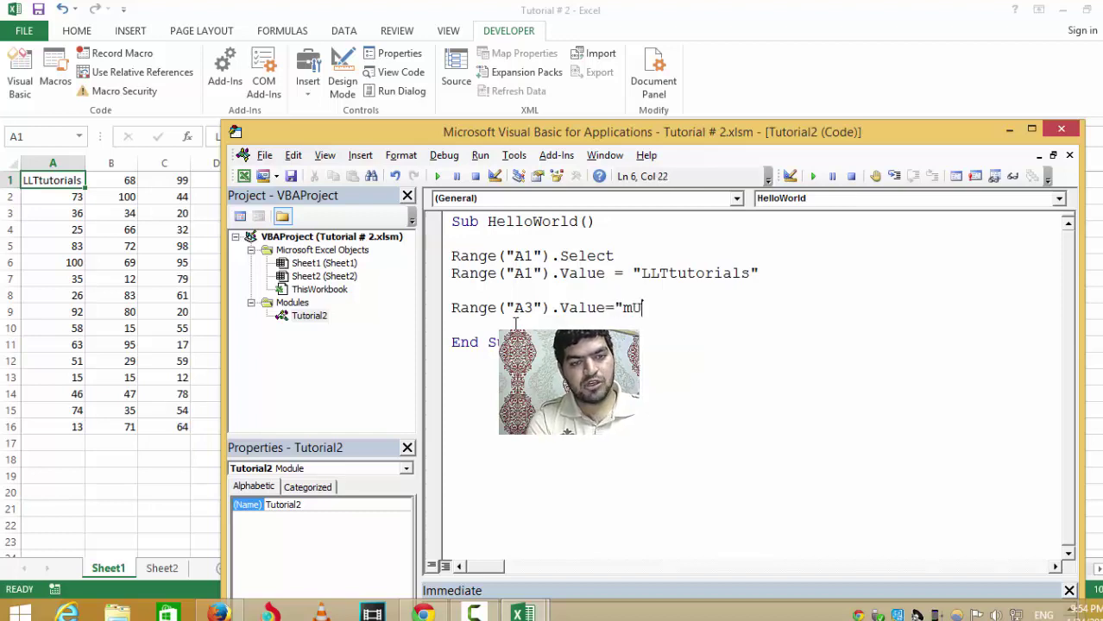
key("BackSpace")
key("BackSpace")
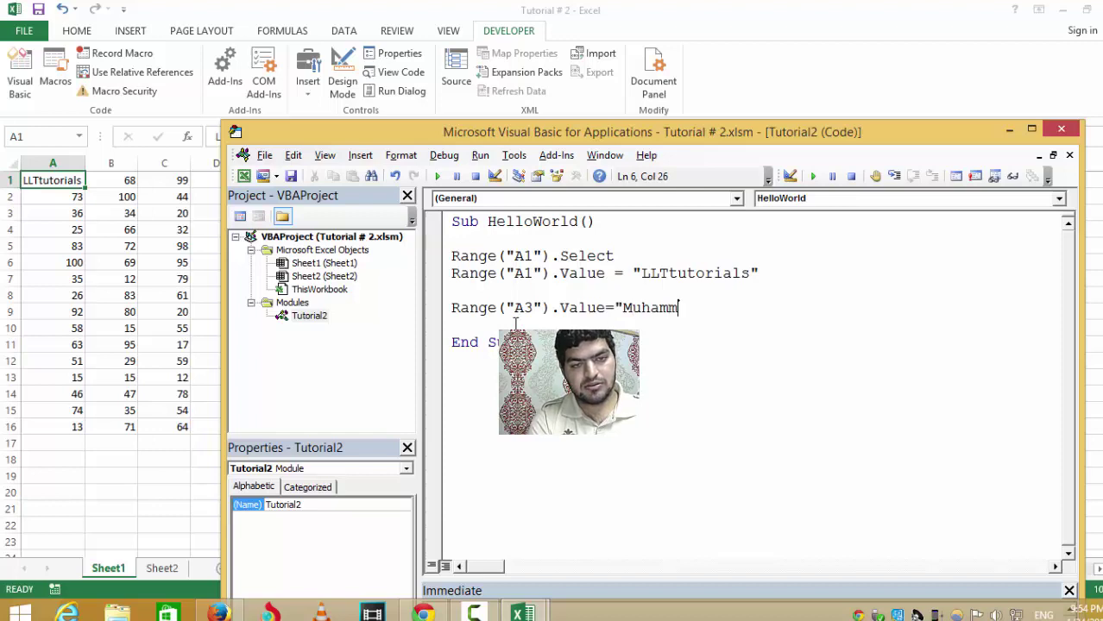
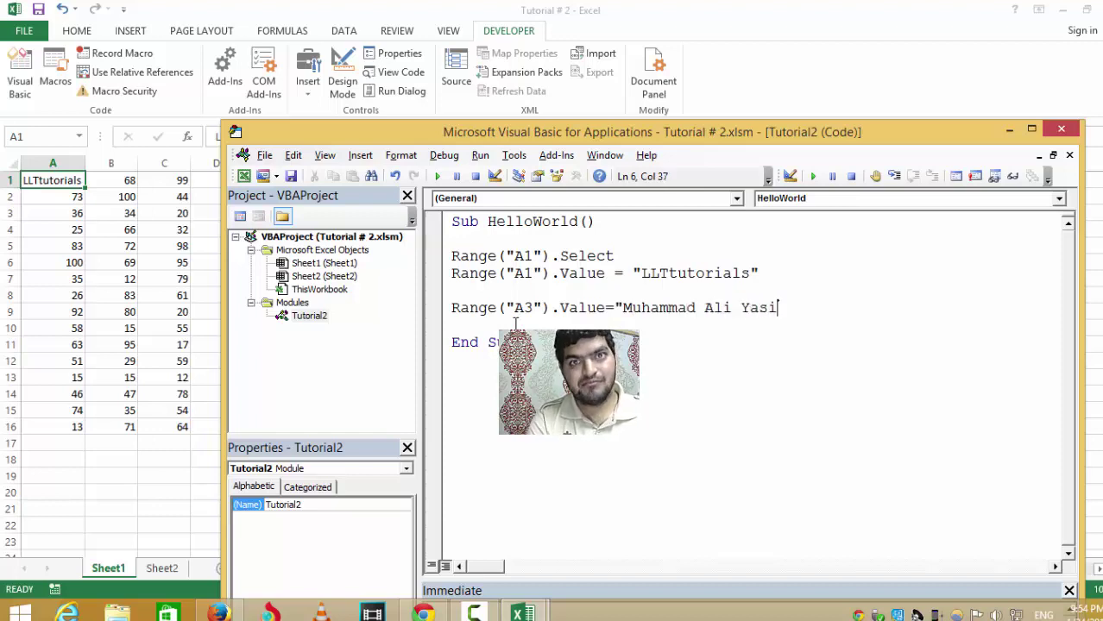
key("Return")
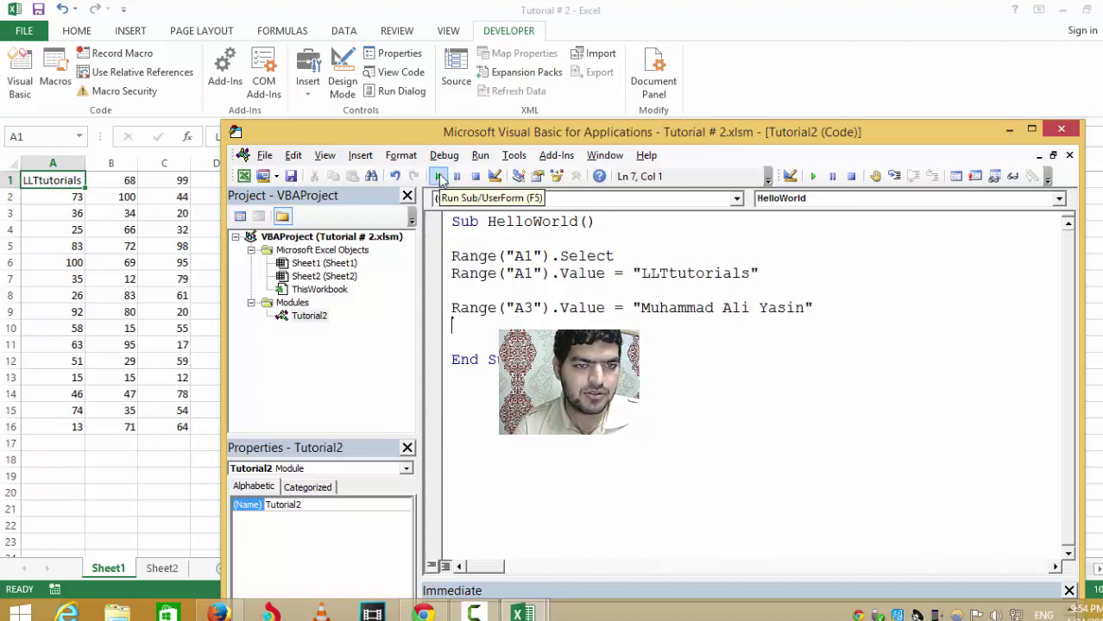
- Enter 1 in cell A1 of the worksheet
left_click(476, 255)
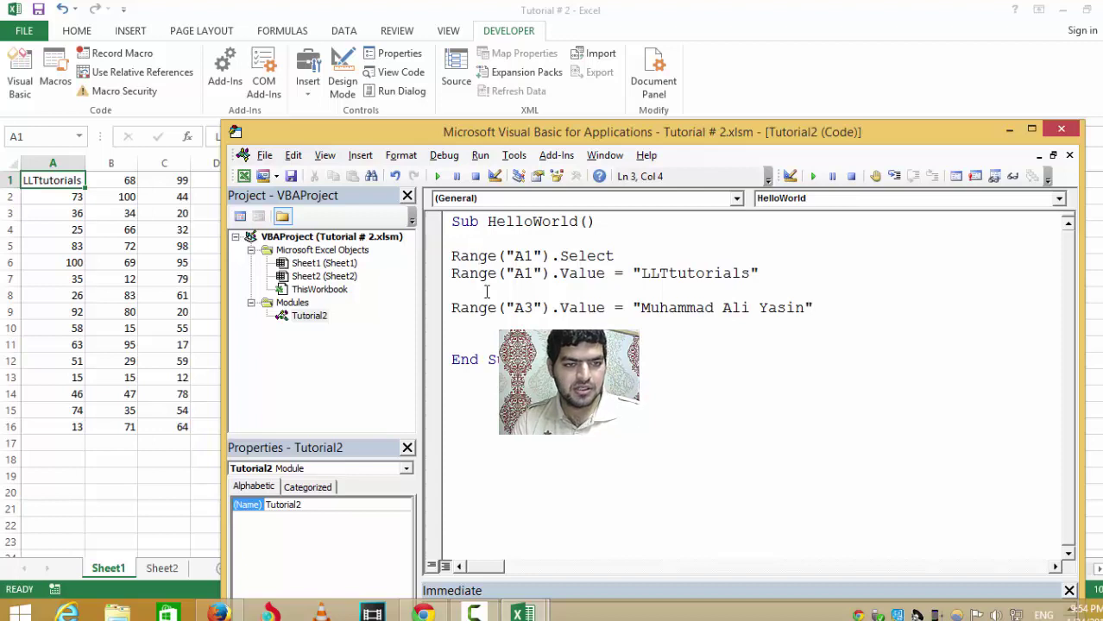
left_click(483, 289)
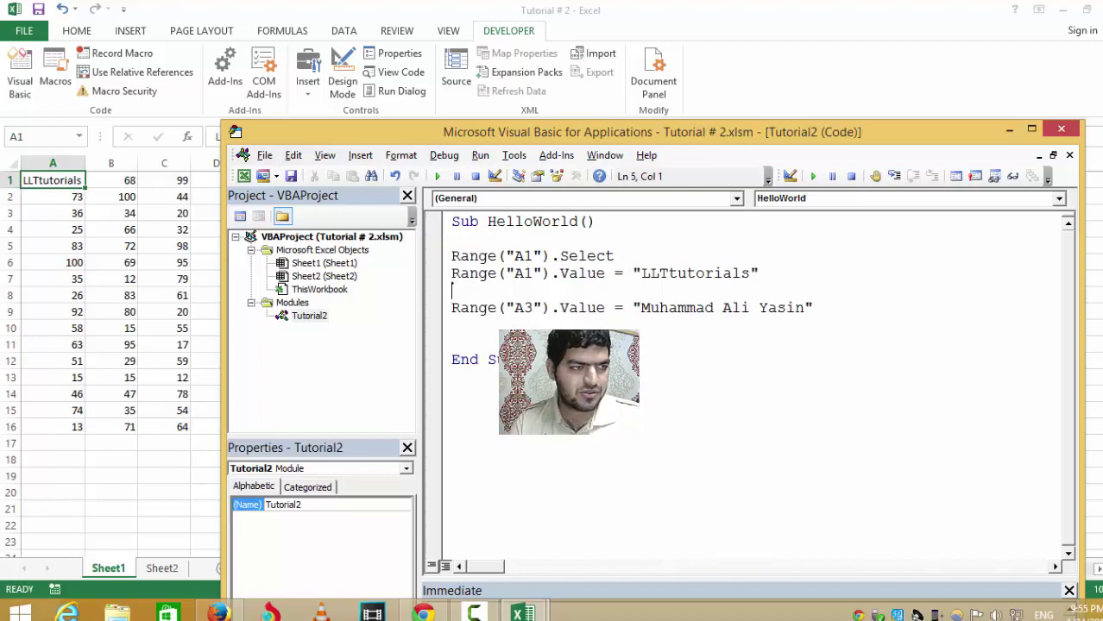
left_click(36, 175)
type("1")
key("Return")
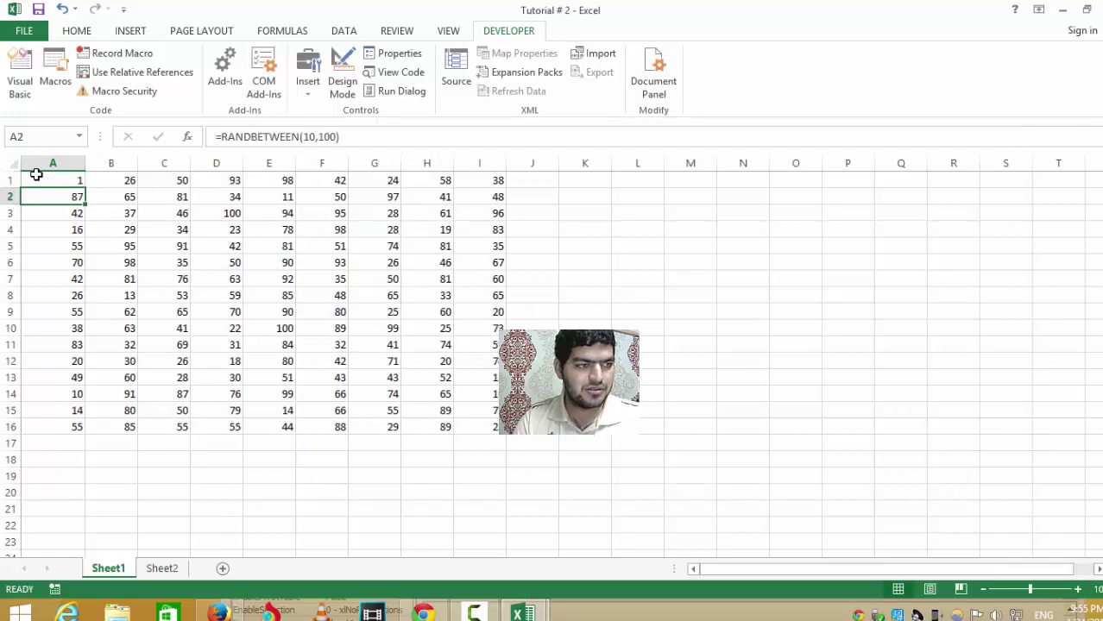
- Step through HelloWorld with F8 so A1 gets LLTtutorials and A3 the name, then reset
mouse_move(523, 610)
left_click(609, 531)
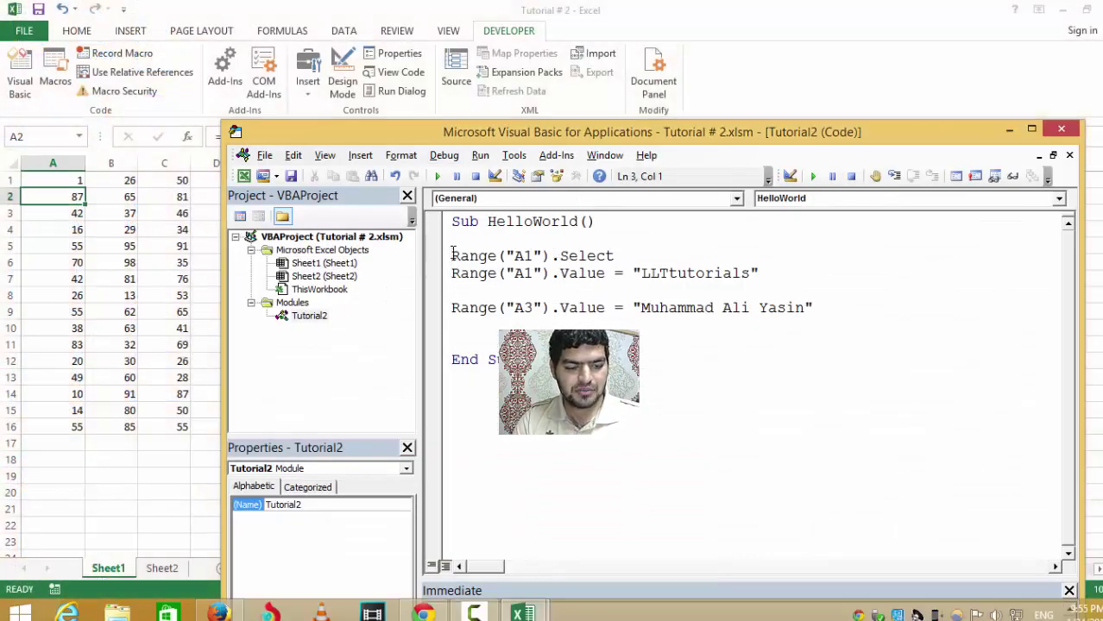
key("F8")
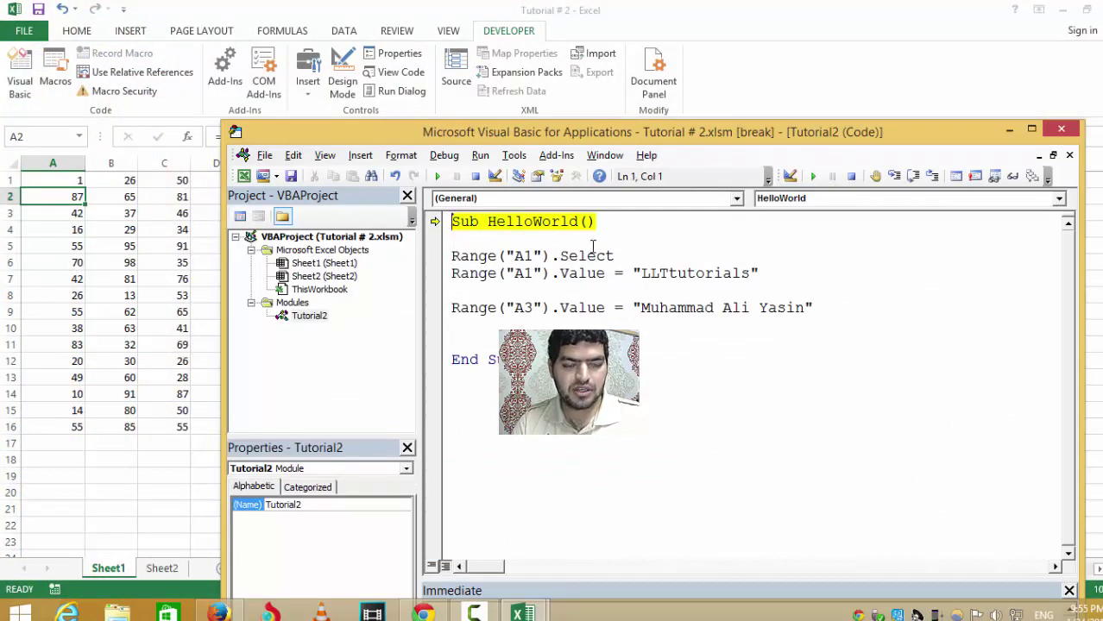
key("F8")
key("F8")
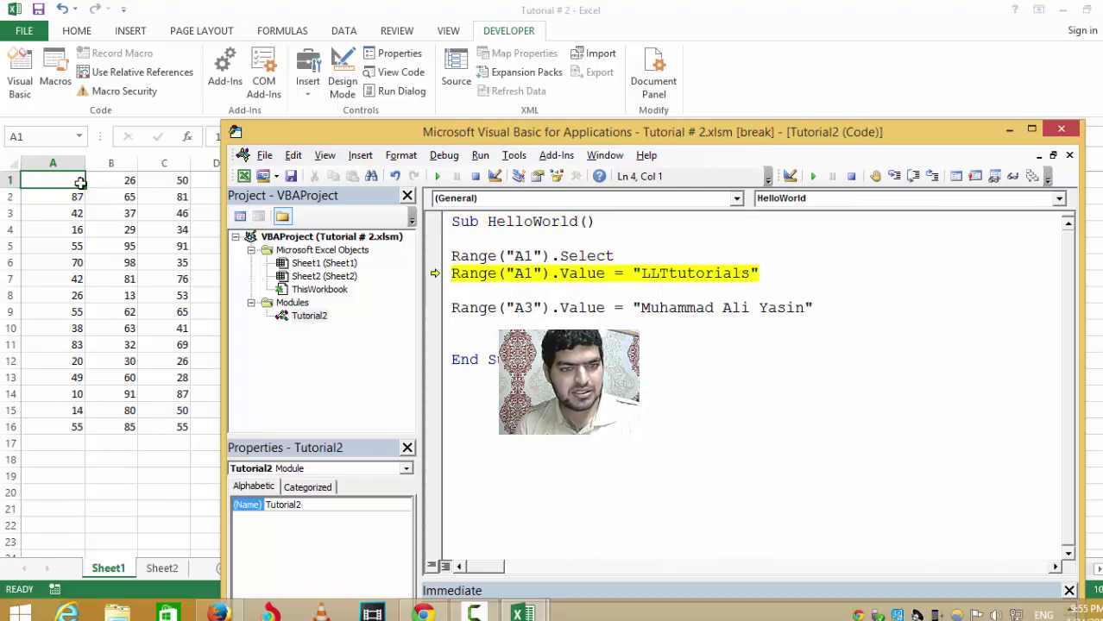
key("F8")
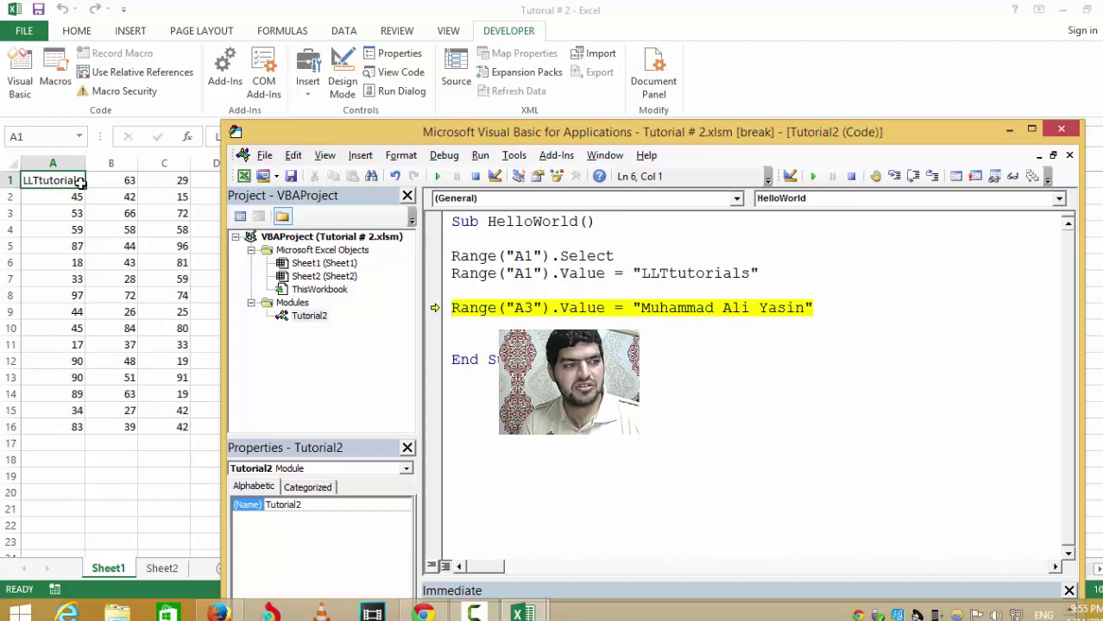
key("F8")
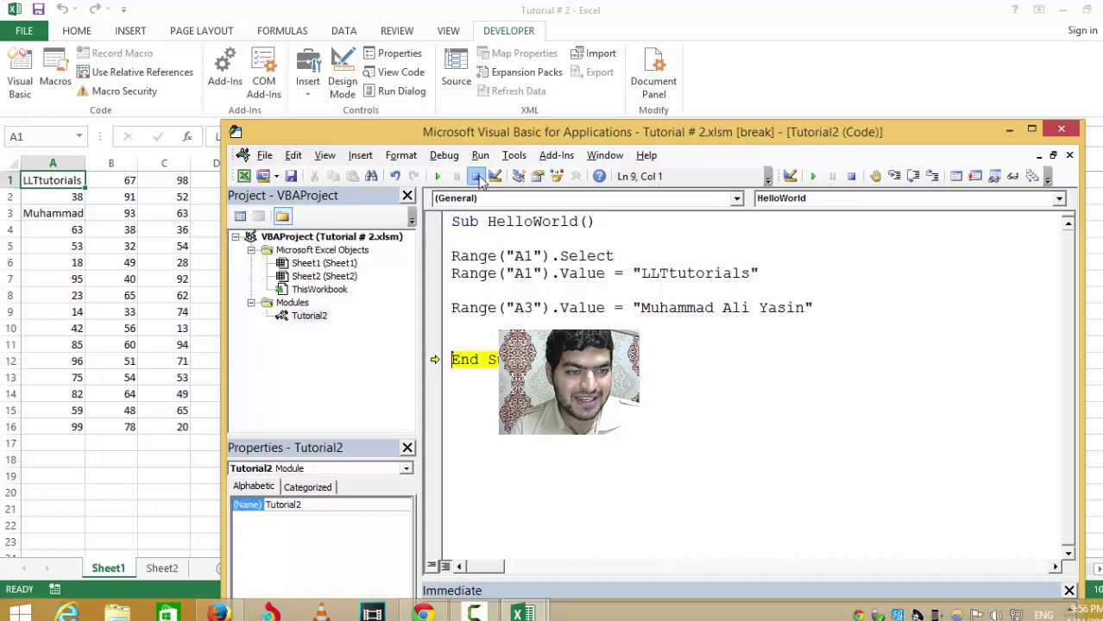
left_click(479, 179)
- Add an ActiveCell.Select line just above End Sub
left_click(490, 337)
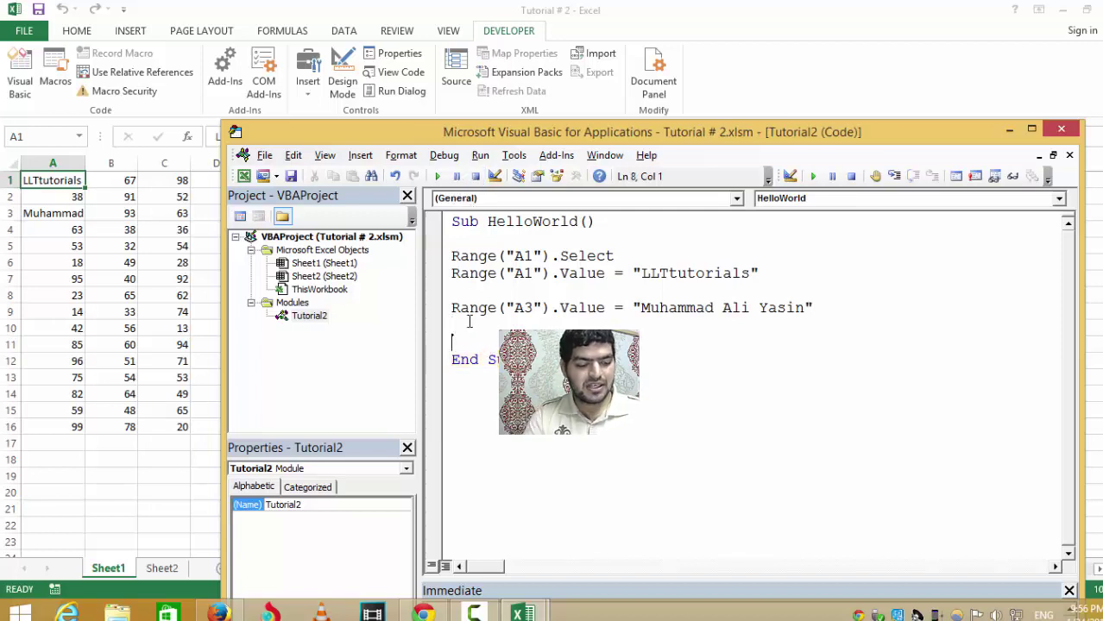
type("activecell")
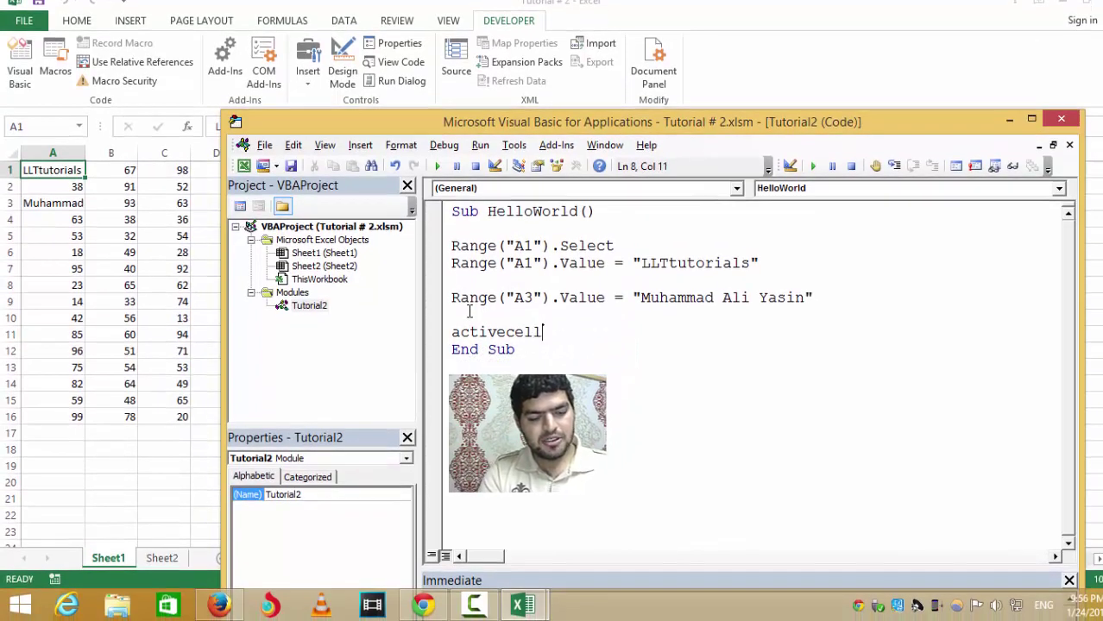
type(".")
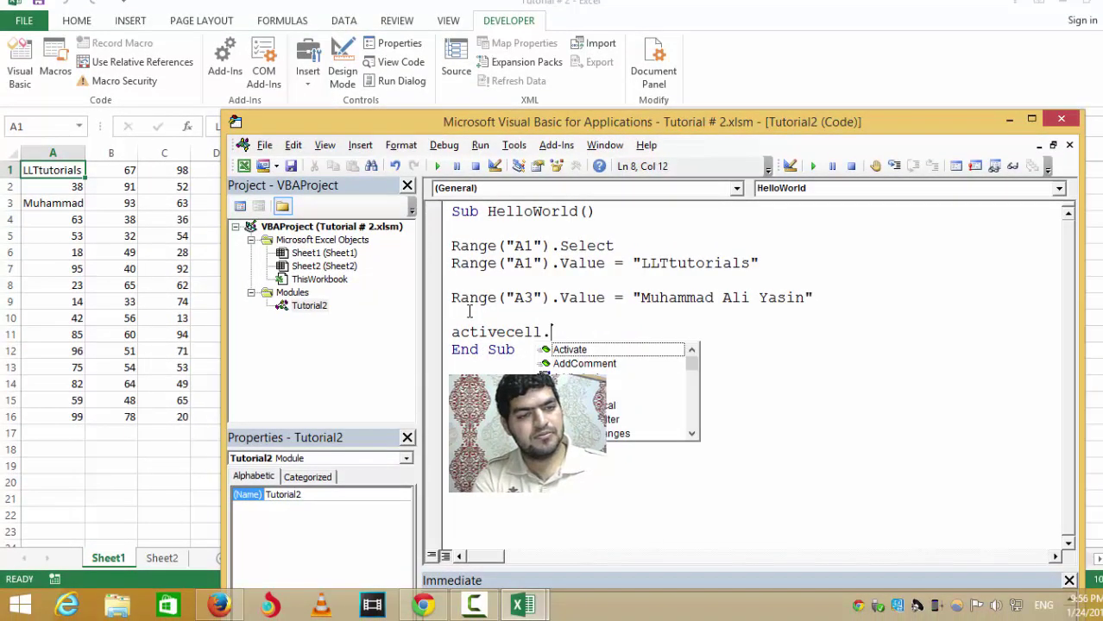
type("selec")
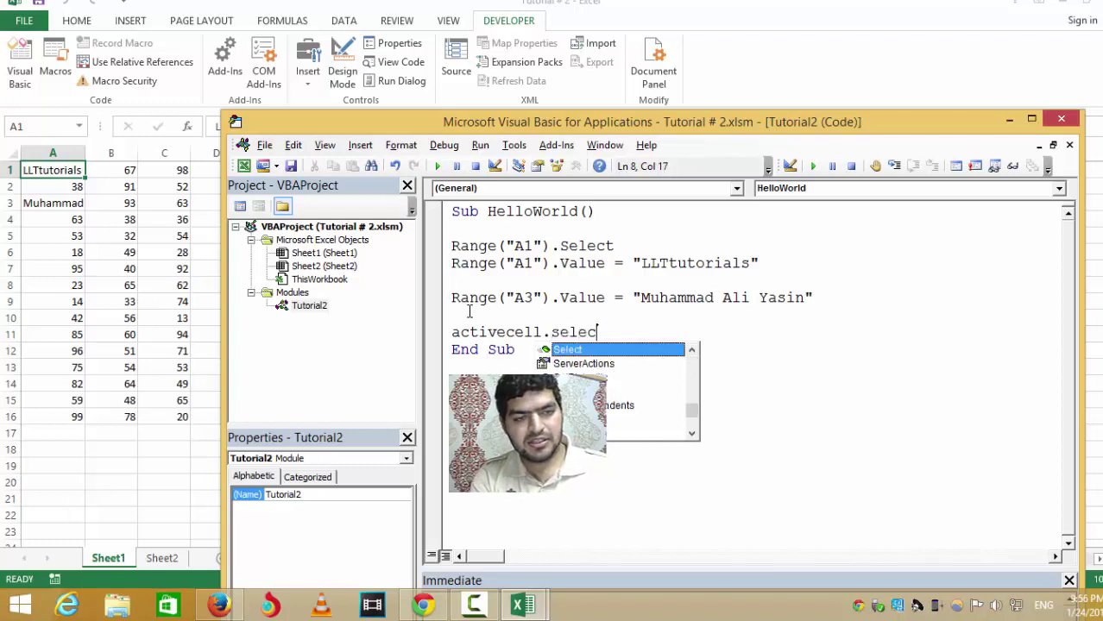
type("t")
key("Tab")
key("Return")
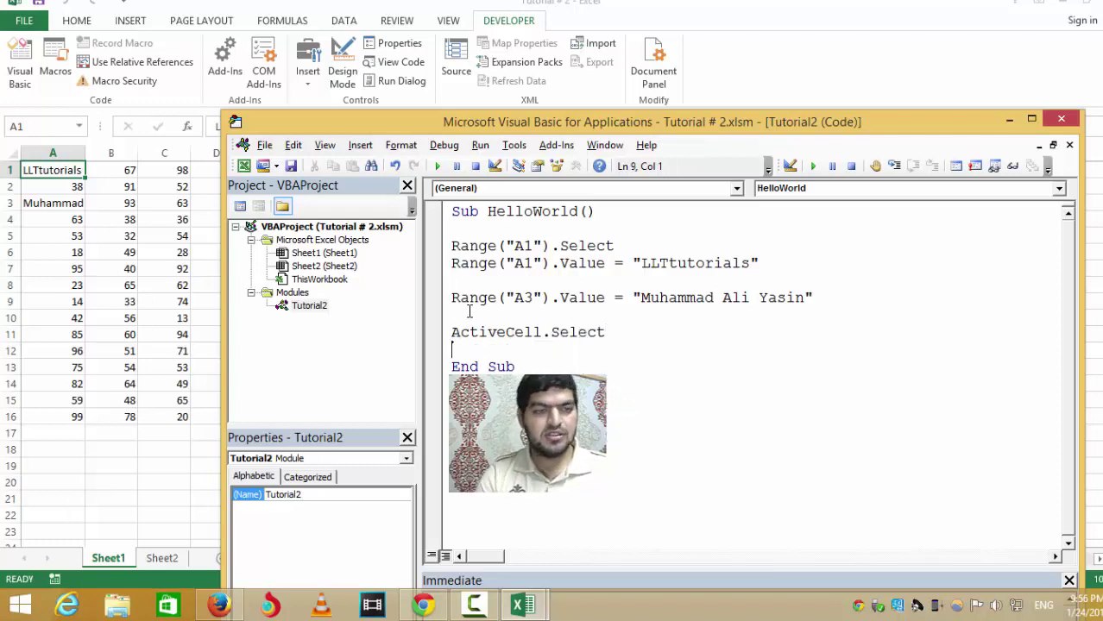
- Pick cell C7 on the worksheet and run HelloWorld with the new line
left_click(442, 167)
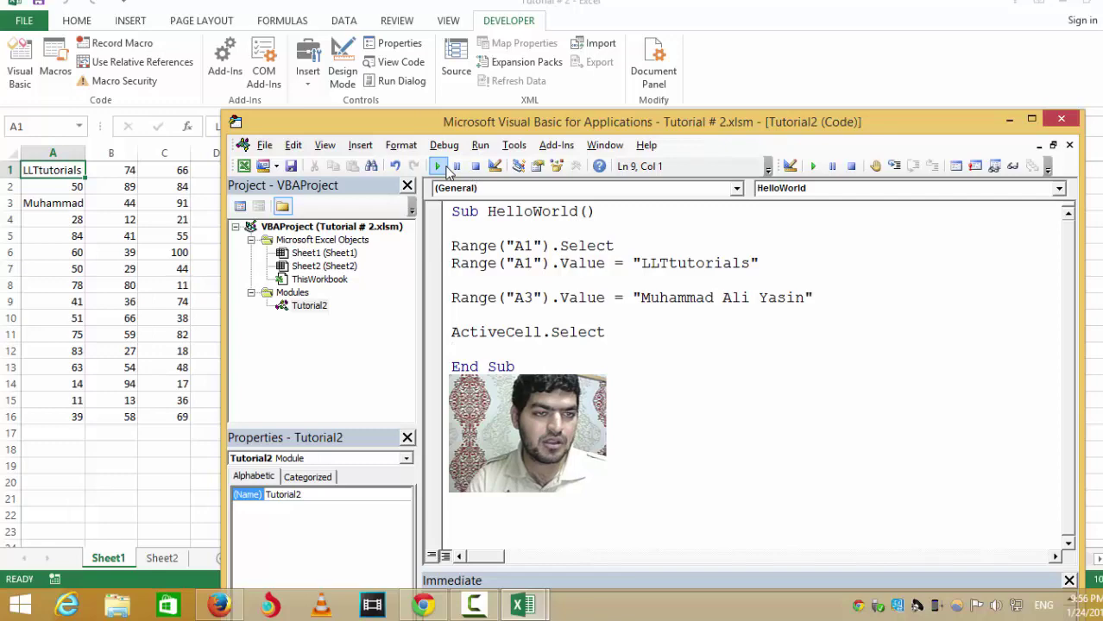
left_click(167, 268)
mouse_move(529, 602)
left_click(564, 552)
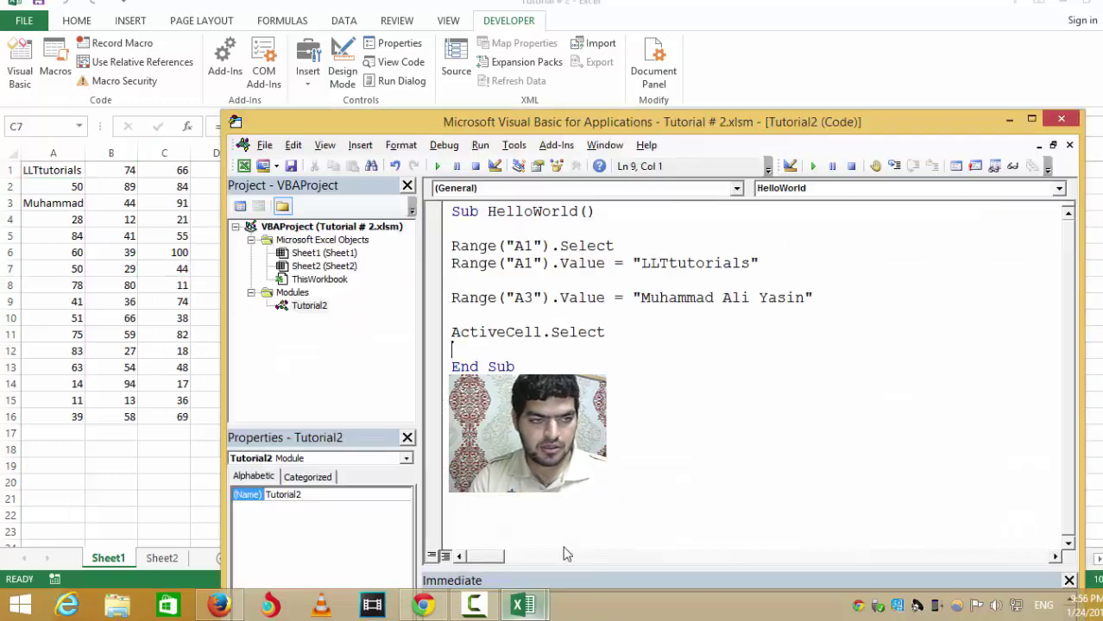
left_click(436, 166)
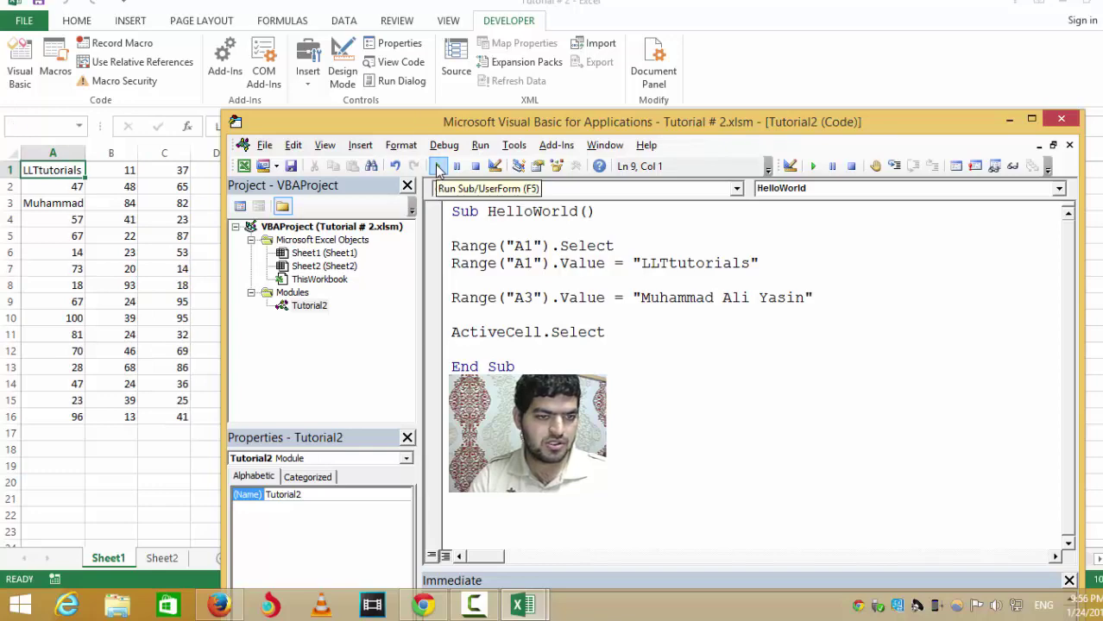
left_click(436, 167)
- Make B10 the active cell and run the macro again
left_click(145, 239)
left_click(135, 321)
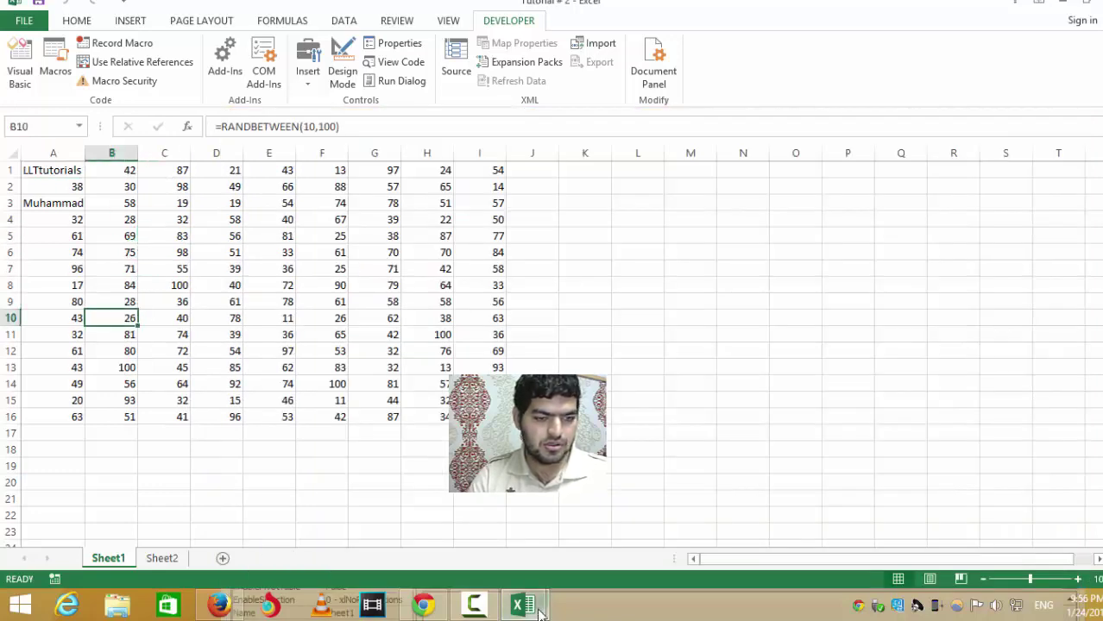
mouse_move(523, 604)
left_click(576, 528)
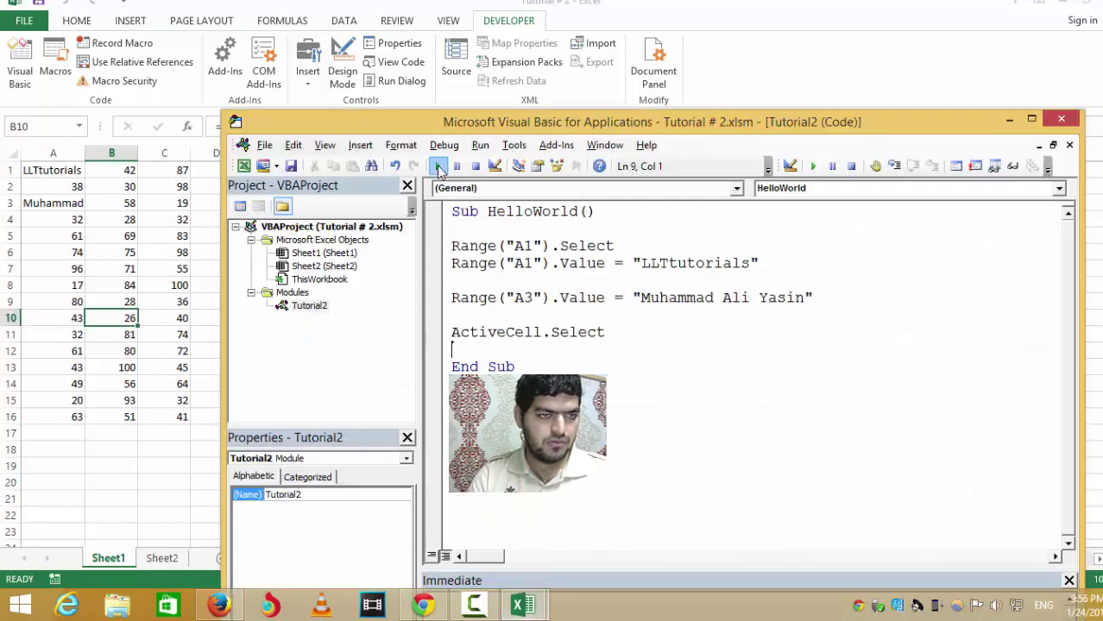
left_click(436, 167)
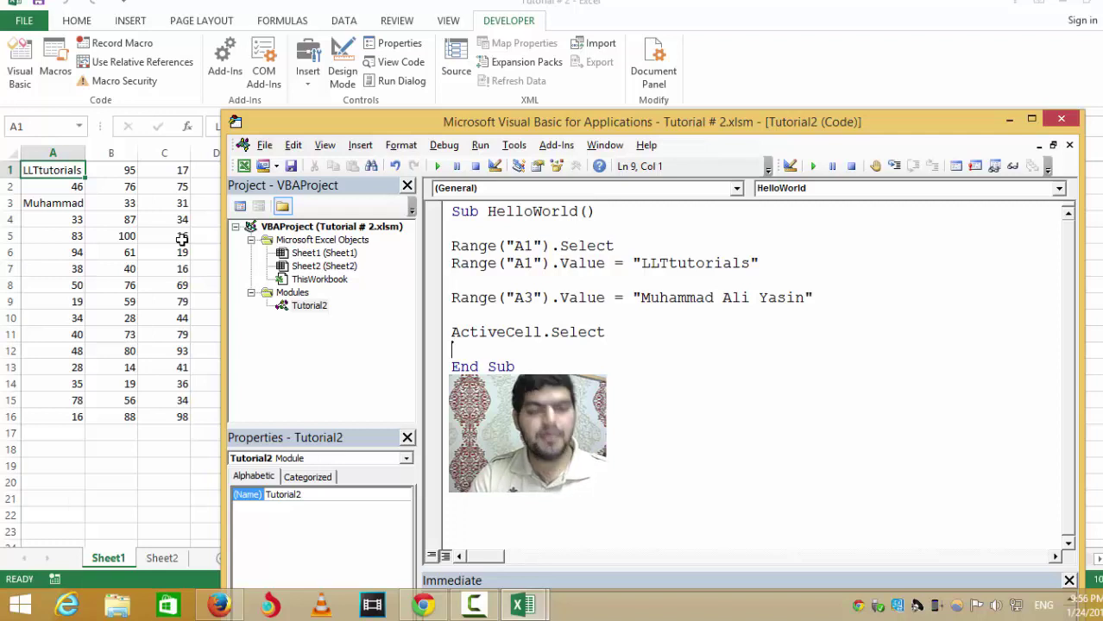
- Step through the macro from the top to the ActiveCell.Select line
left_click(615, 246)
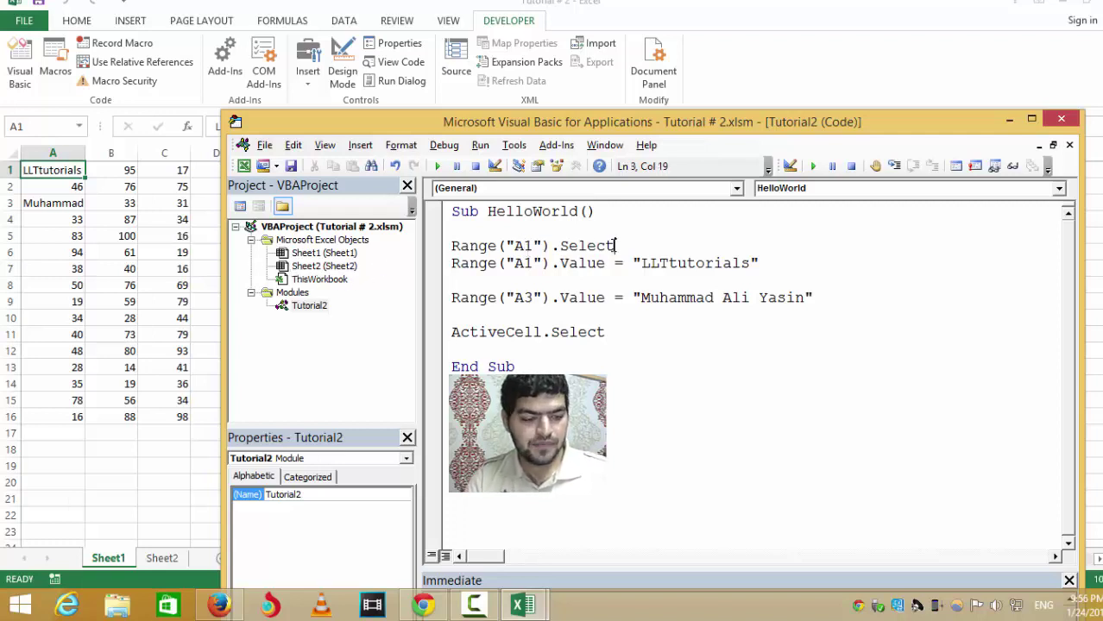
key("F8")
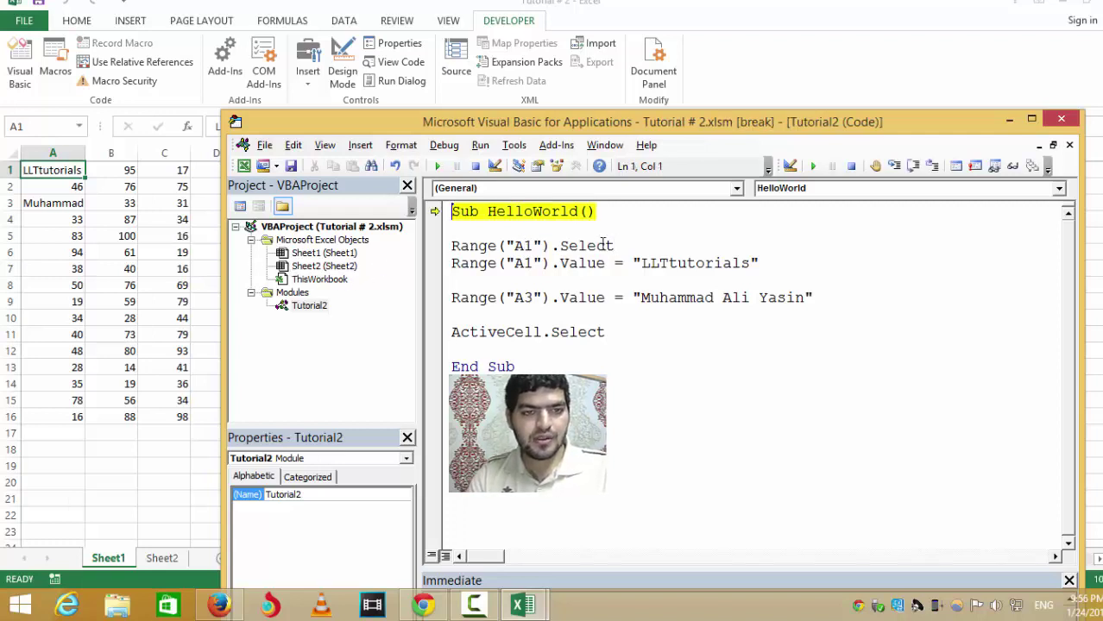
key("F8")
key("F8")
key("F8")
key("F8")
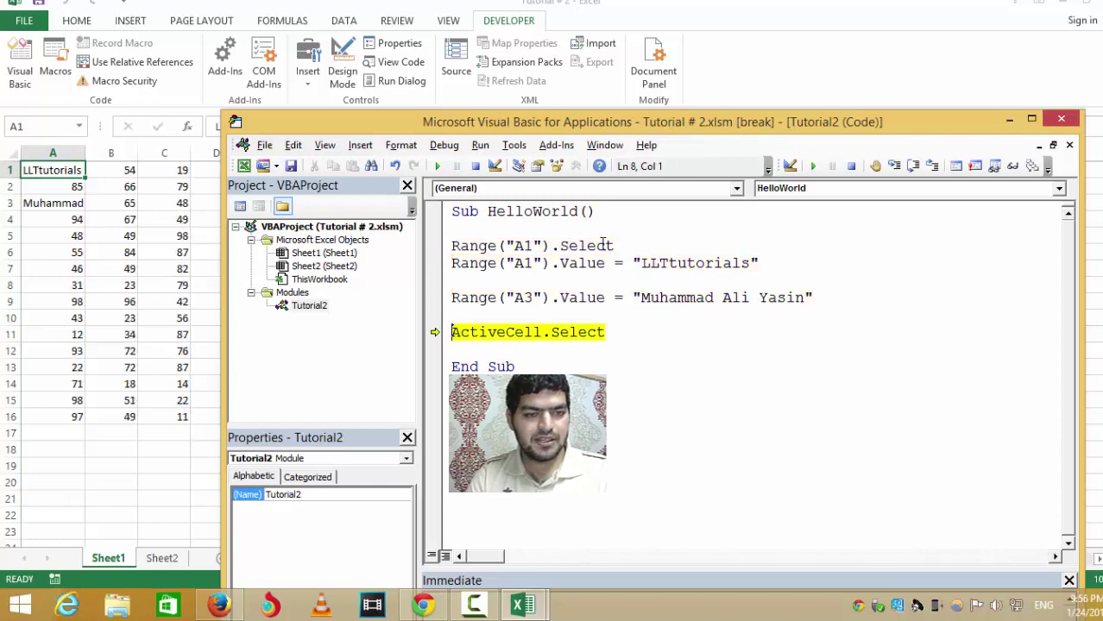
key("F8")
key("F8")
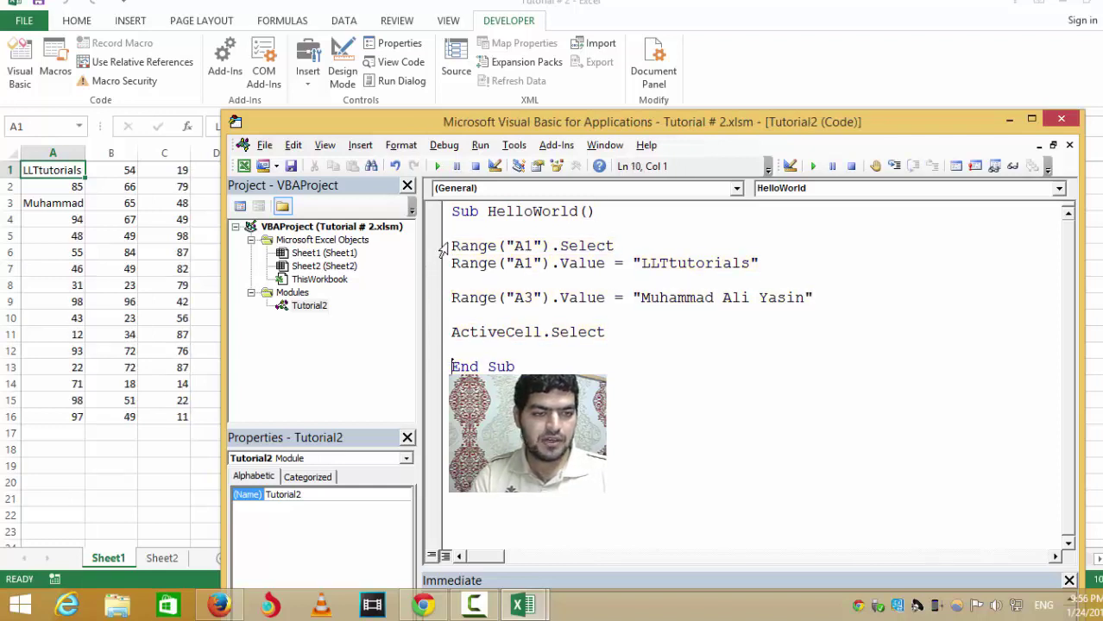
- Comment out the Range("A1").Select line with an apostrophe
left_click(444, 248)
type("'")
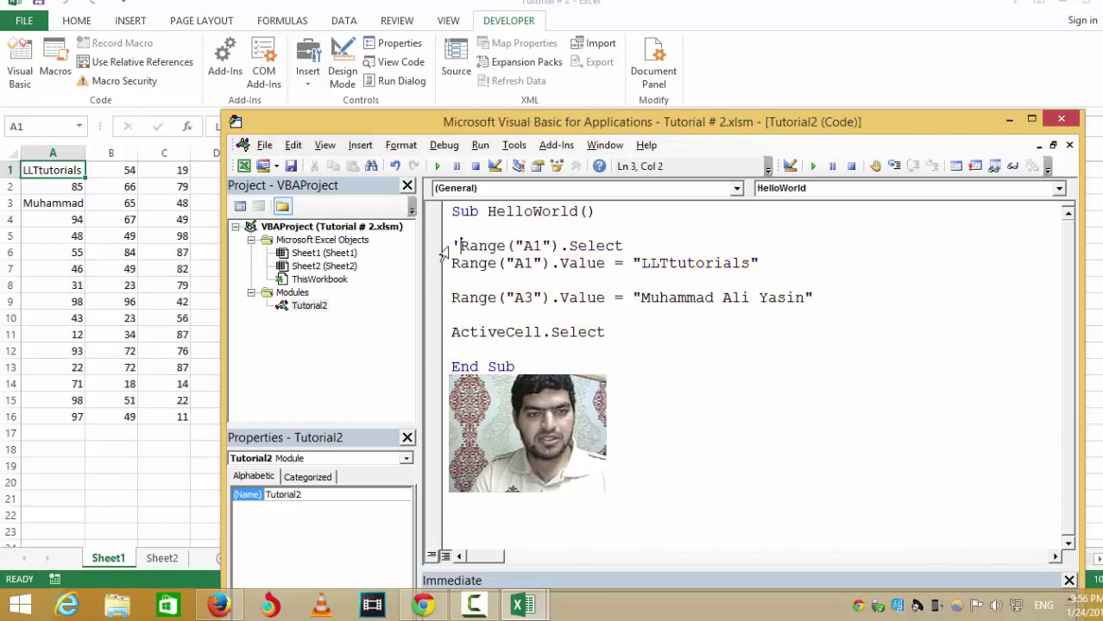
left_click(460, 296)
left_click(495, 316)
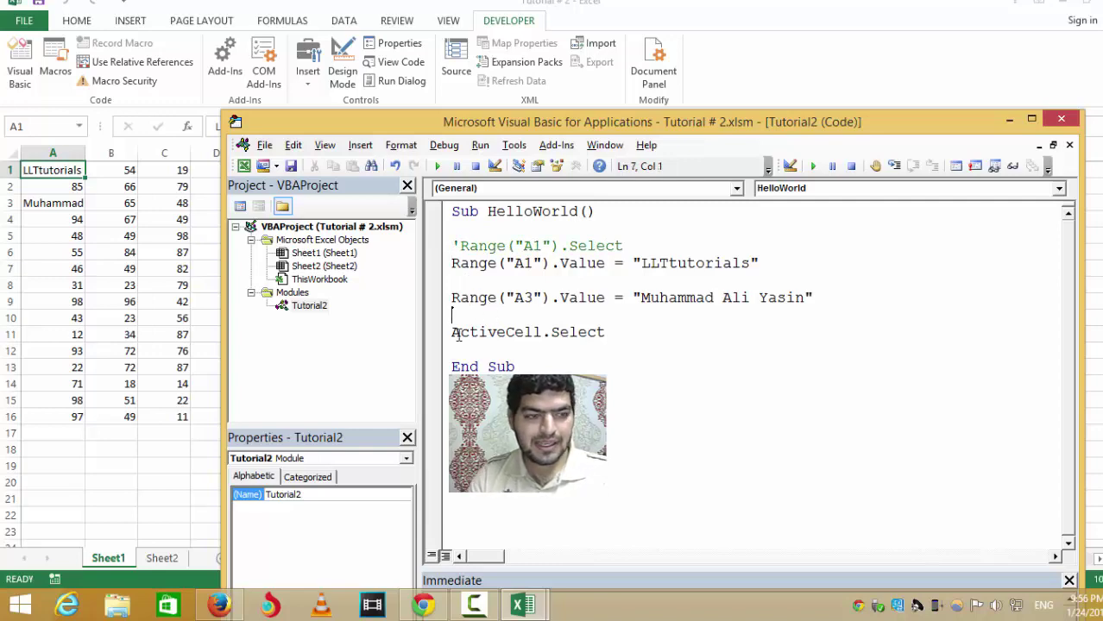
- Check the worksheet, then step through the edited macro line by line with F8
left_click(186, 334)
mouse_move(526, 605)
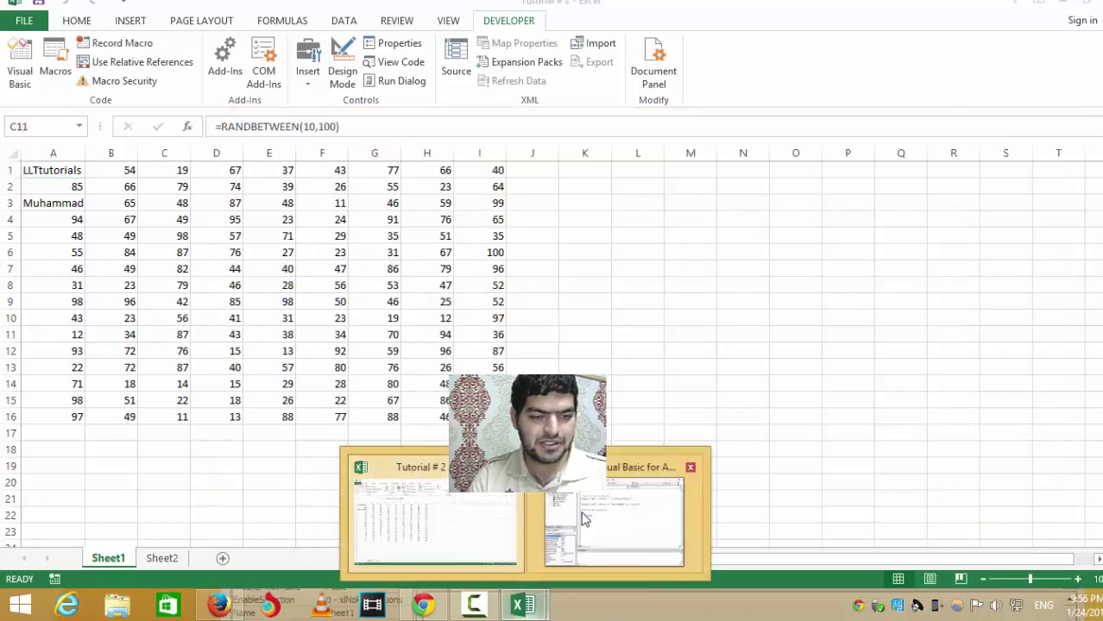
left_click(583, 518)
key("F8")
key("F8")
key("F8")
key("F8")
key("F8")
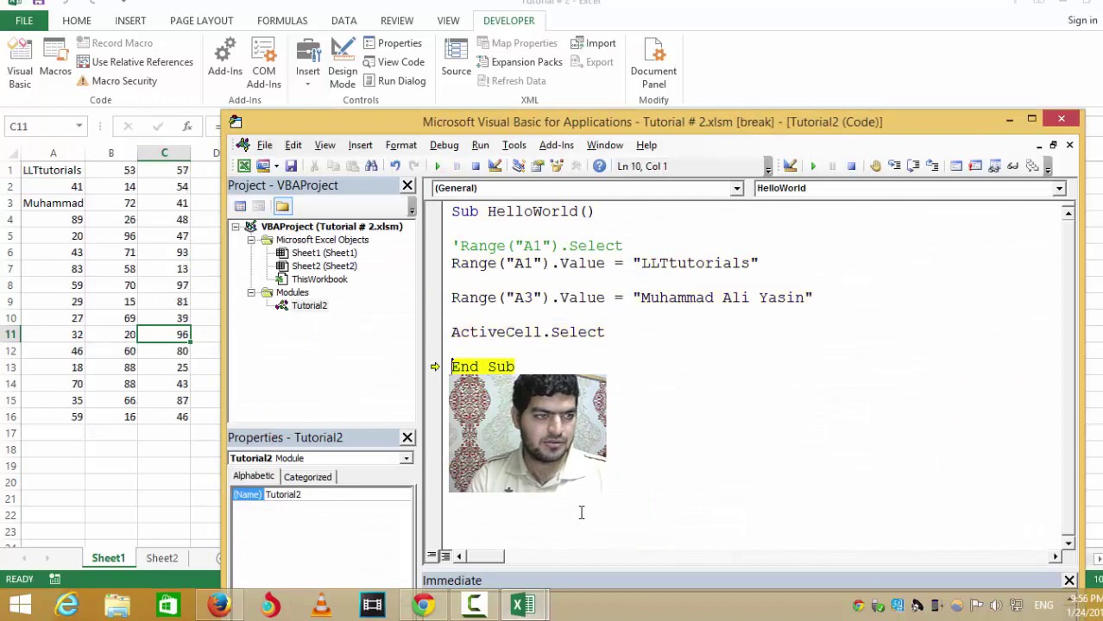
key("F8")
key("F8")
key("F8")
key("F8")
key("F8")
key("F8")
key("F8")
key("F8")
key("F8")
key("F8")
key("F8")
key("F8")
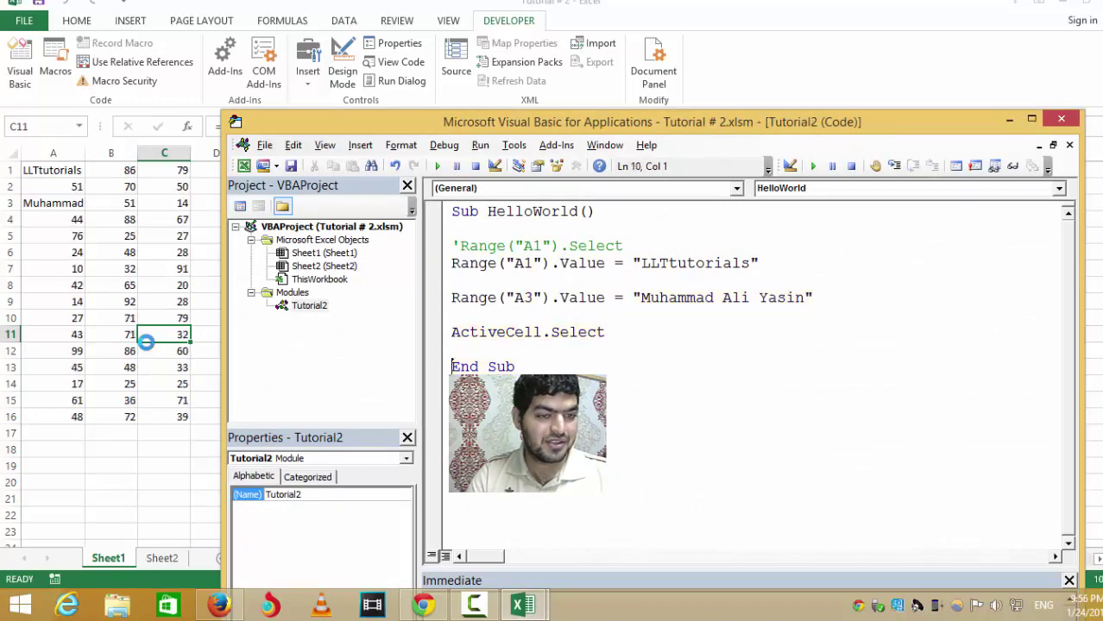
key("F8")
key("F8")
key("F8")
key("F8")
key("F8")
key("F8")
key("F8")
key("F8")
key("F8")
key("F8")
key("F8")
key("F8")
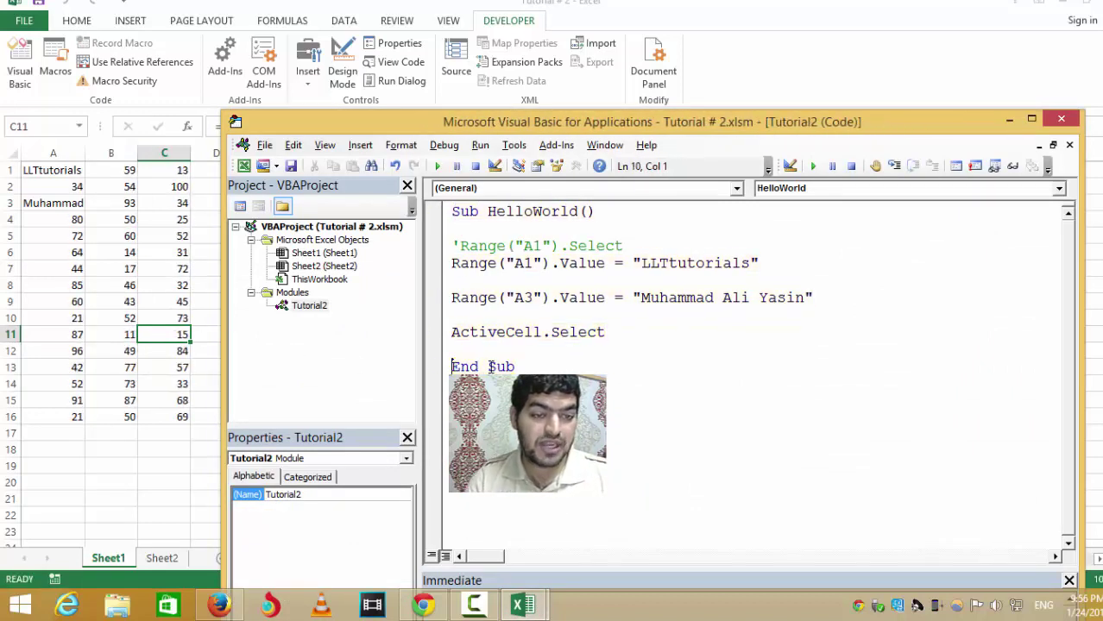
key("F8")
key("F8")
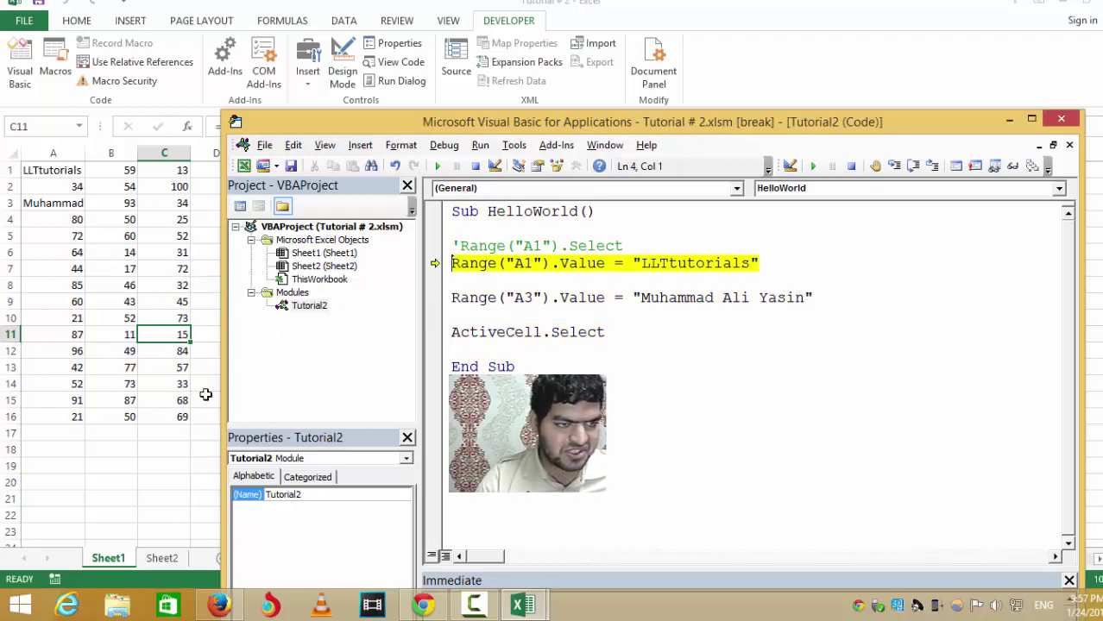
- Make cell A6 the active cell on the worksheet
left_click(67, 249)
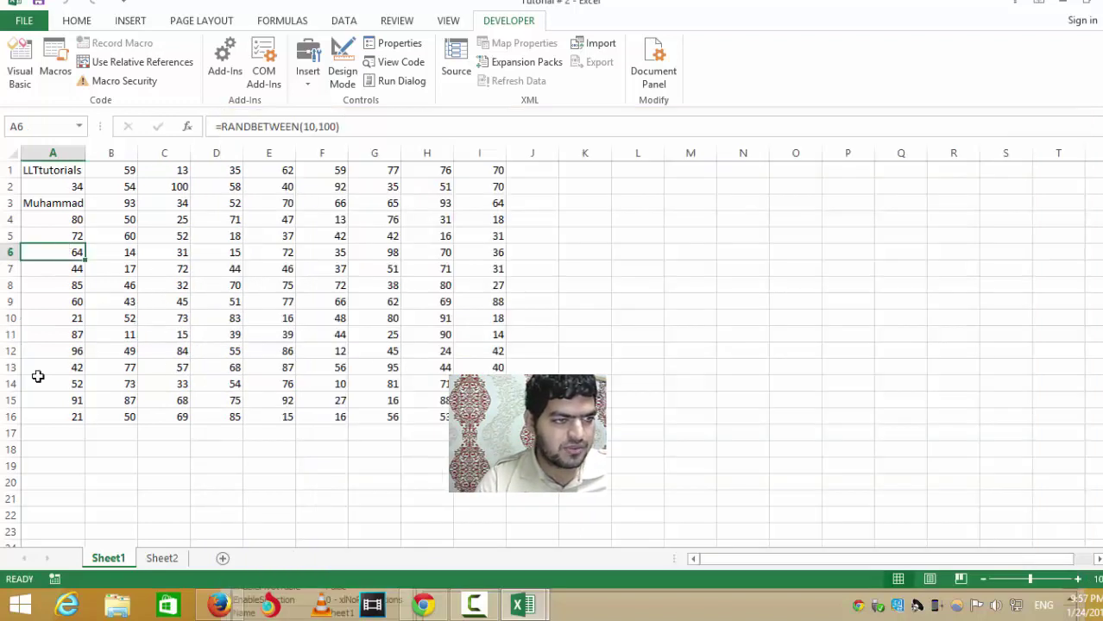
left_click(523, 604)
left_click(596, 549)
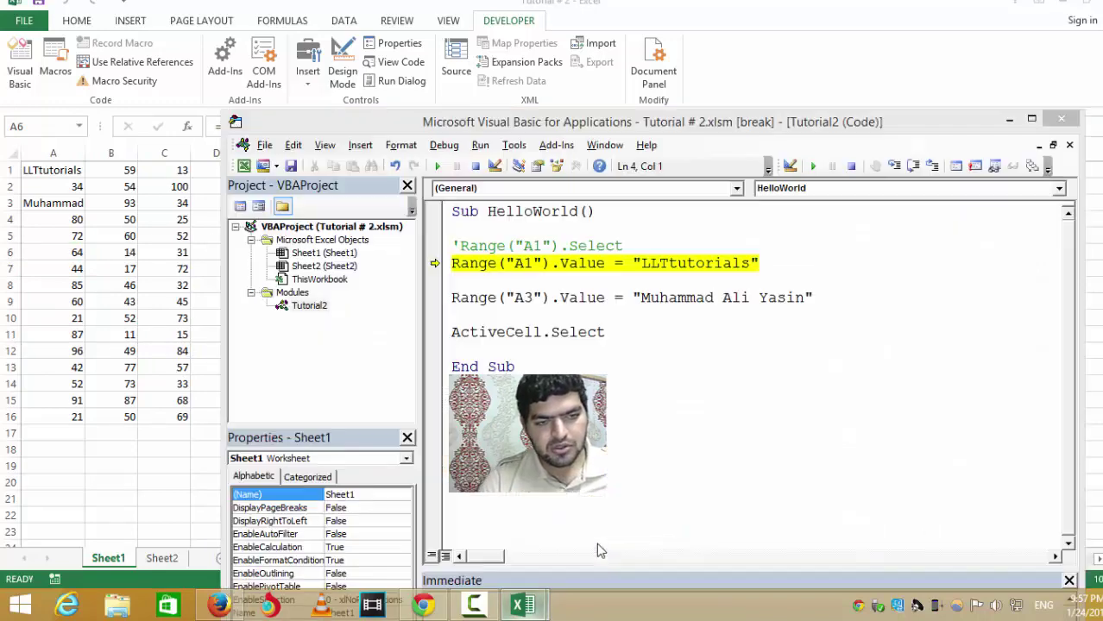
- Change ActiveCell.Select to ActiveCell.Value = "The Great person in History of chemistry"
double_click(591, 334)
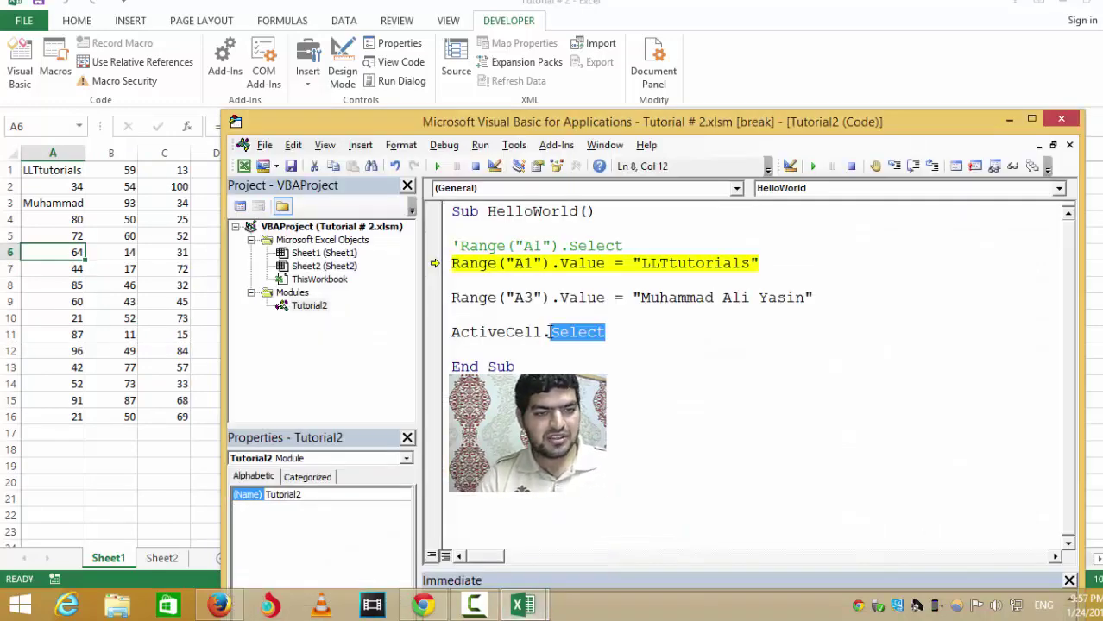
type("va")
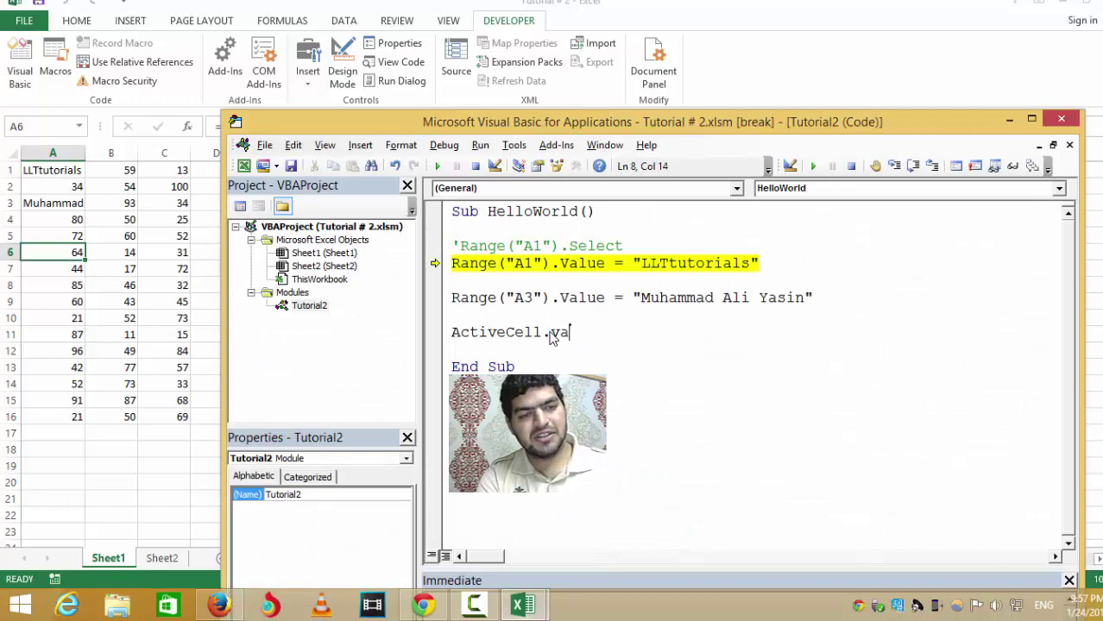
type("lue=")
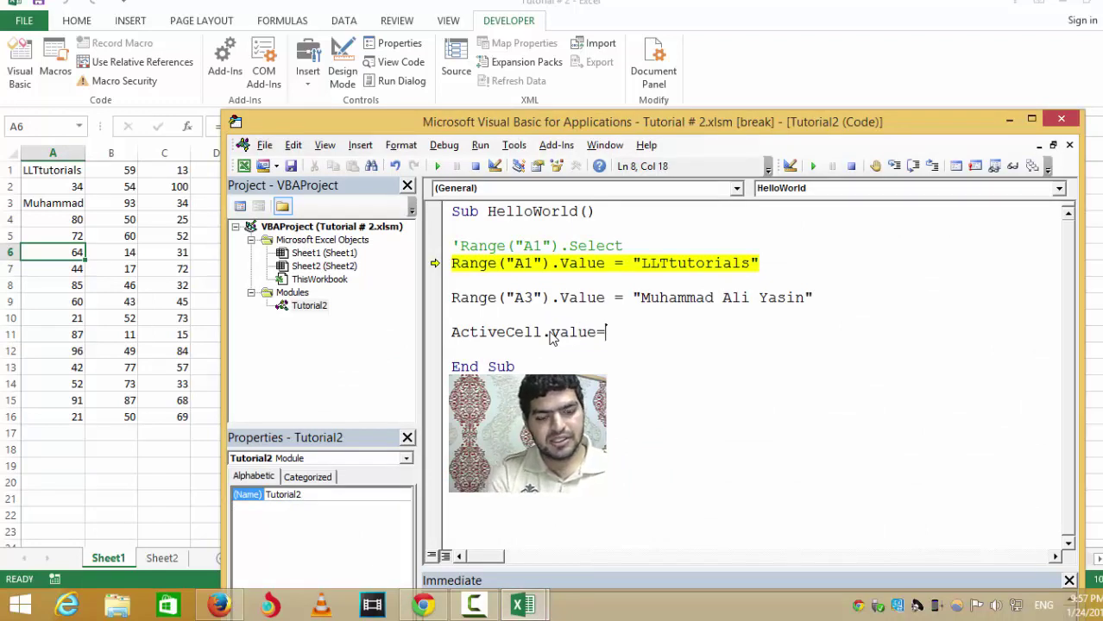
type("\"")
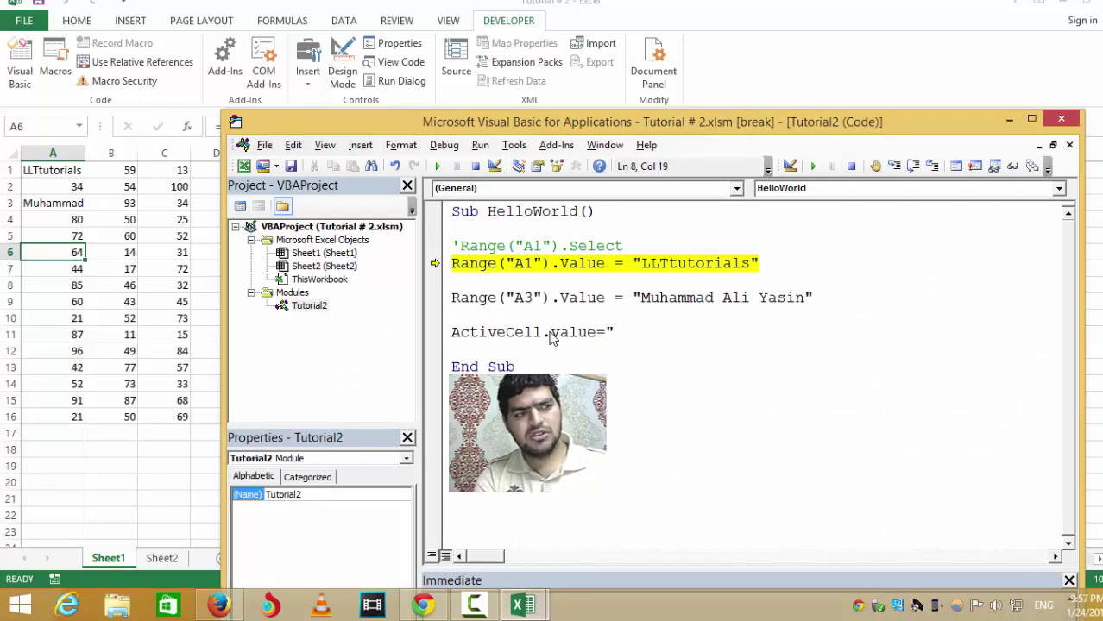
type("The G")
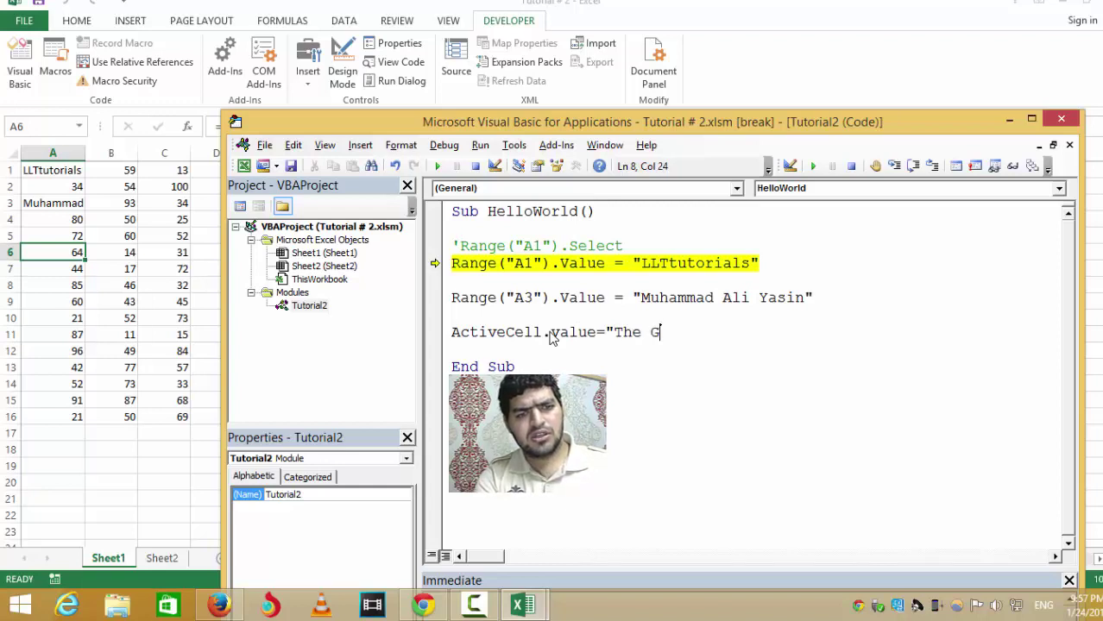
type("reat pe")
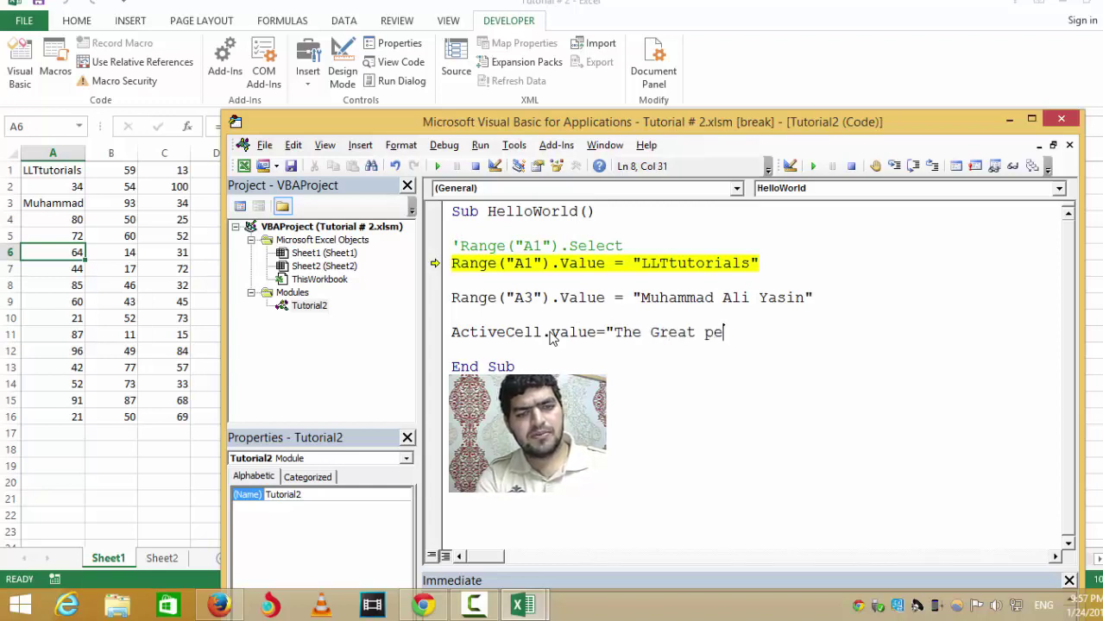
type("rson in H")
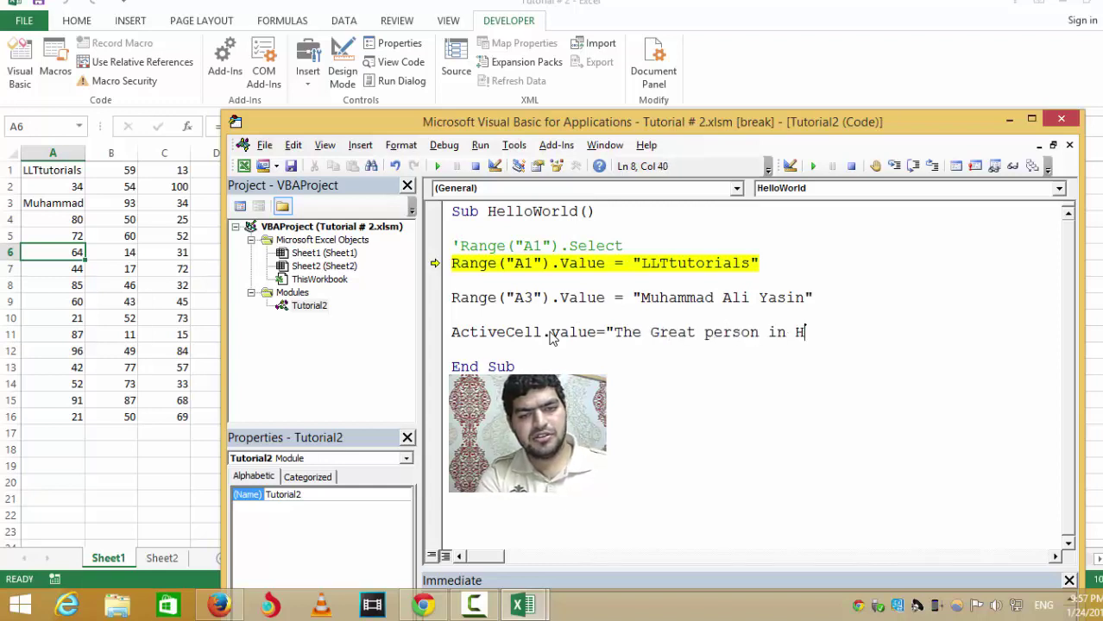
type("is tor")
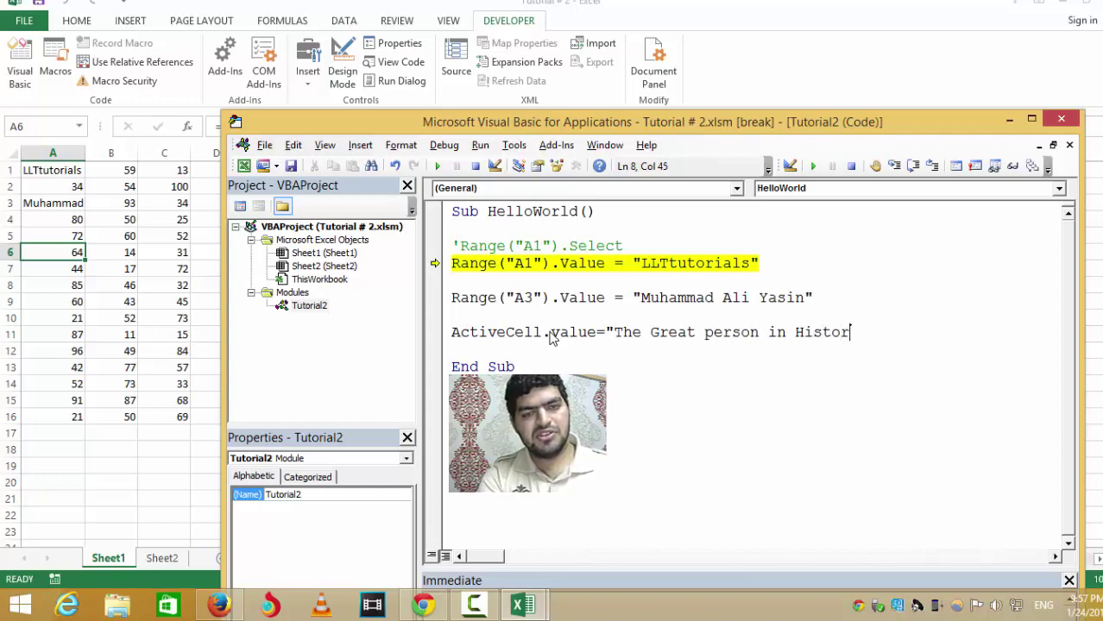
type("y of ")
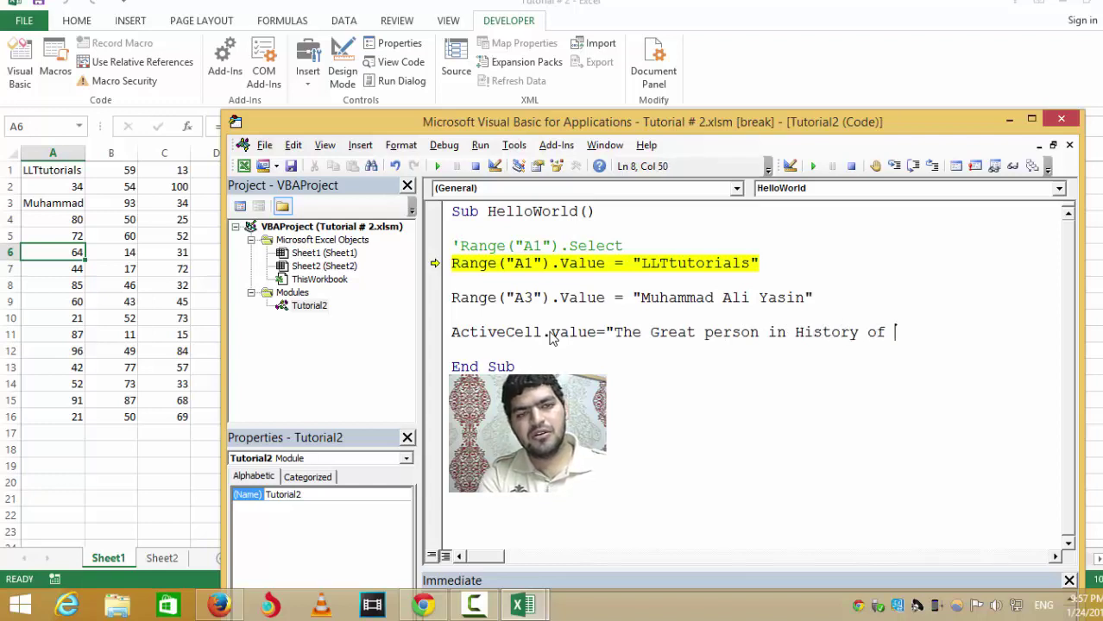
type("mystry")
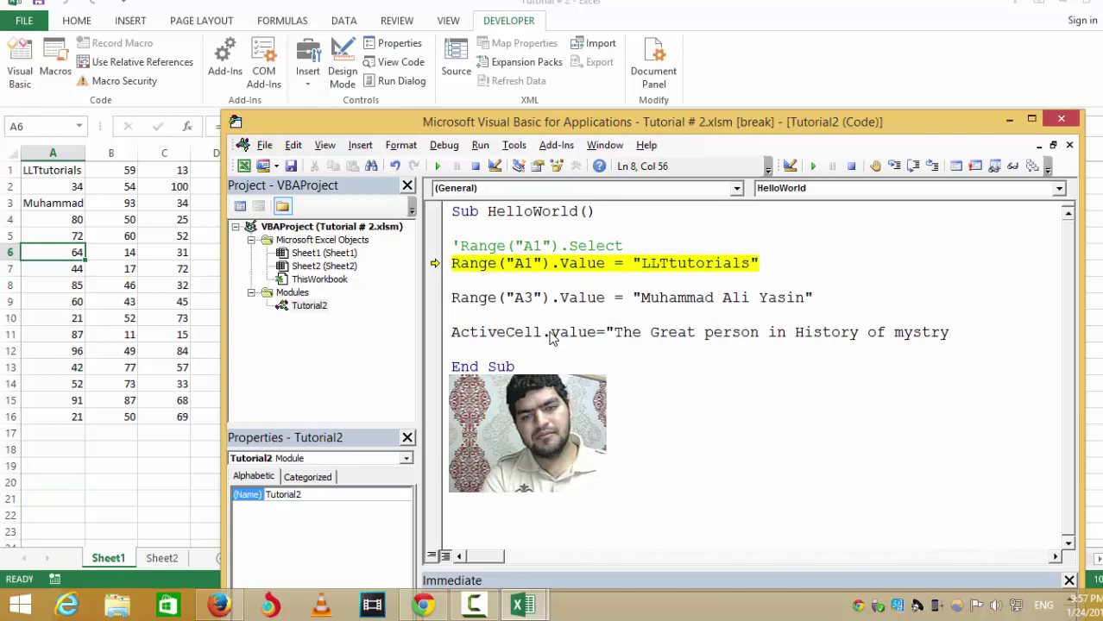
key("BackSpace")
key("BackSpace")
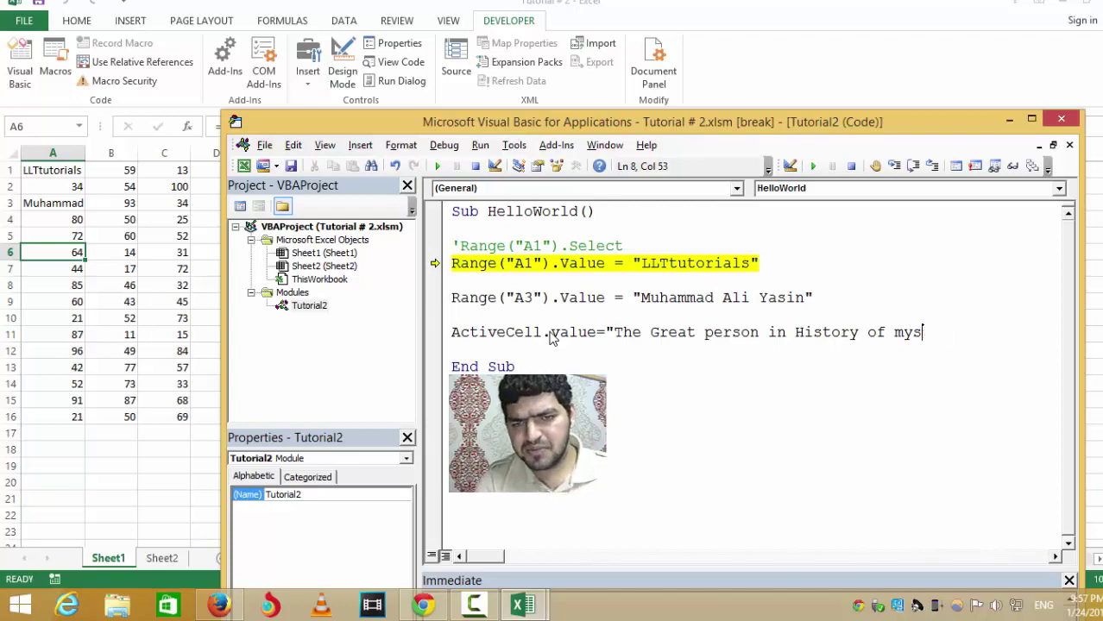
key("BackSpace")
key("BackSpace")
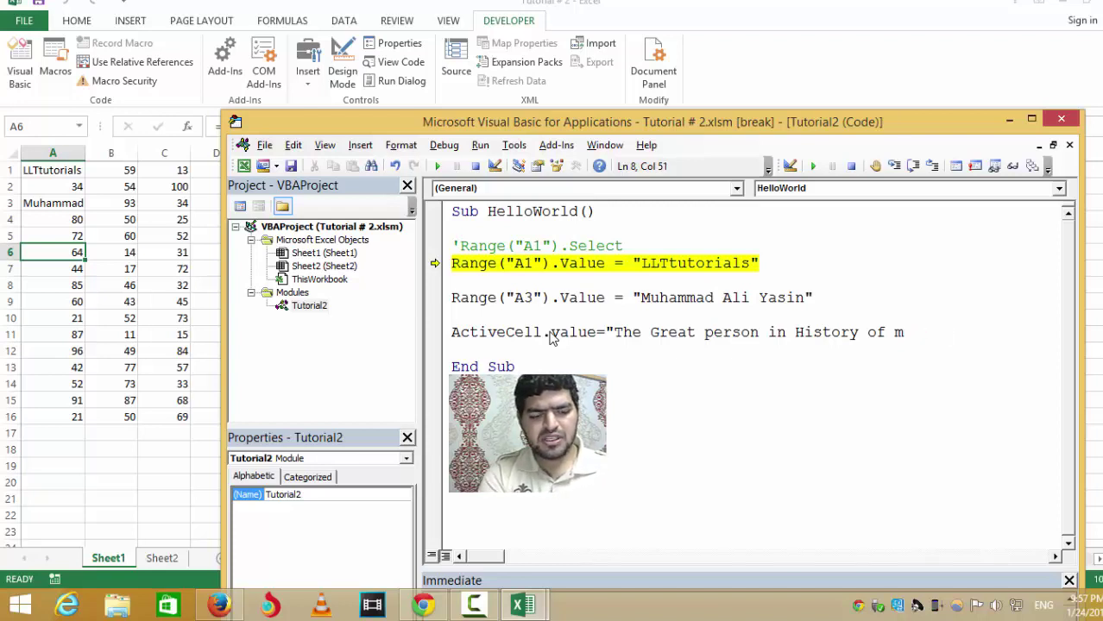
key("BackSpace")
type("hem")
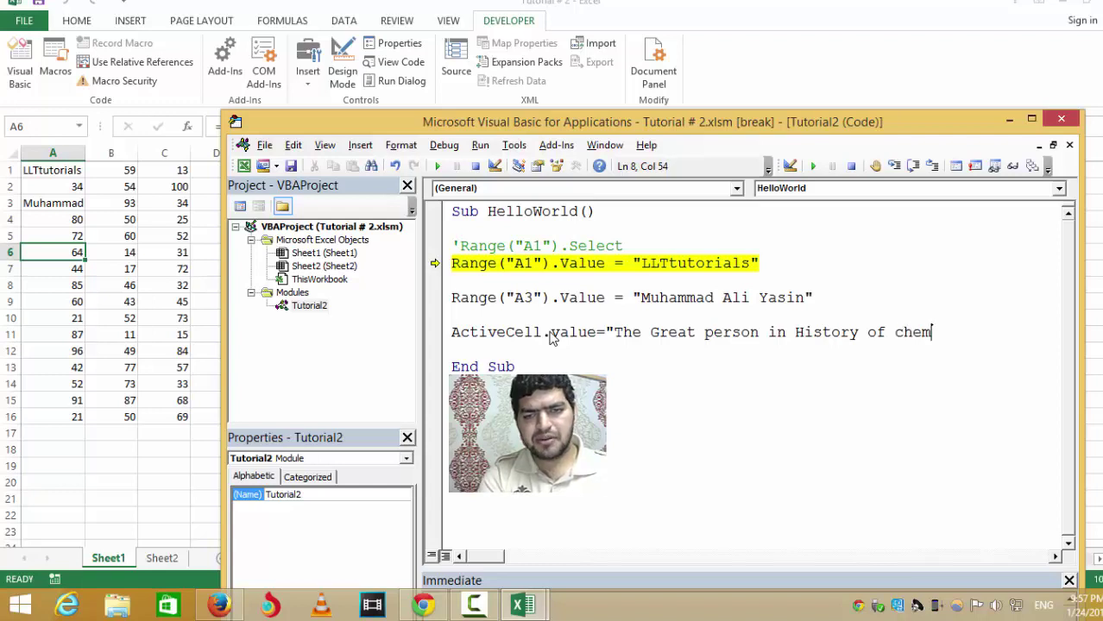
type("istry\"")
key("Return")
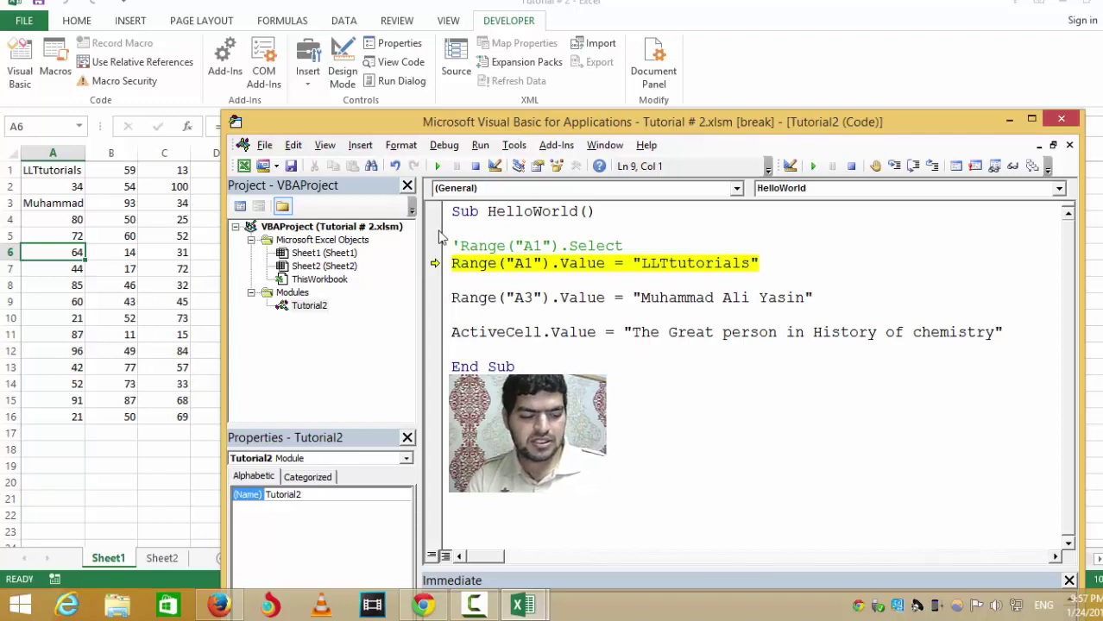
- Finish the macro run and autofit column A to show the chemistry sentence in A6
key("F8")
key("F8")
key("F8")
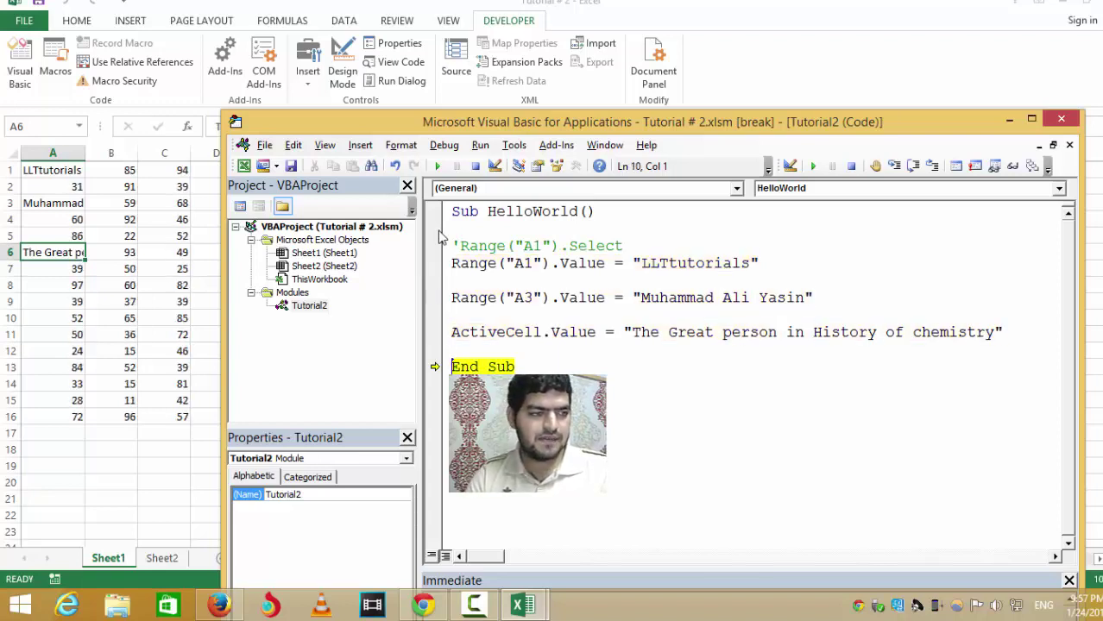
double_click(82, 154)
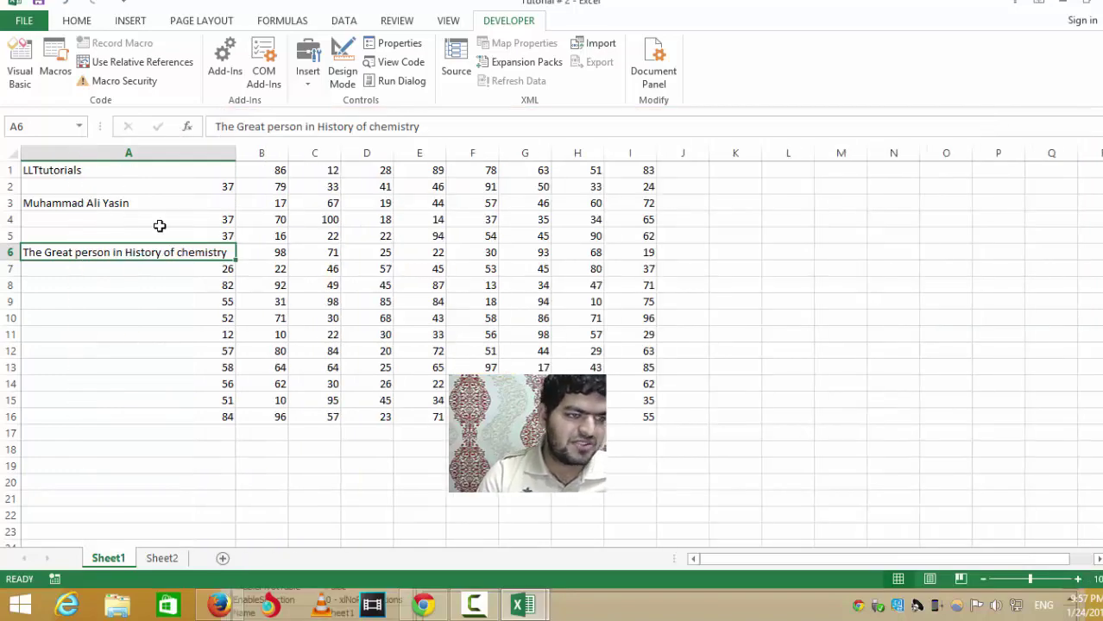